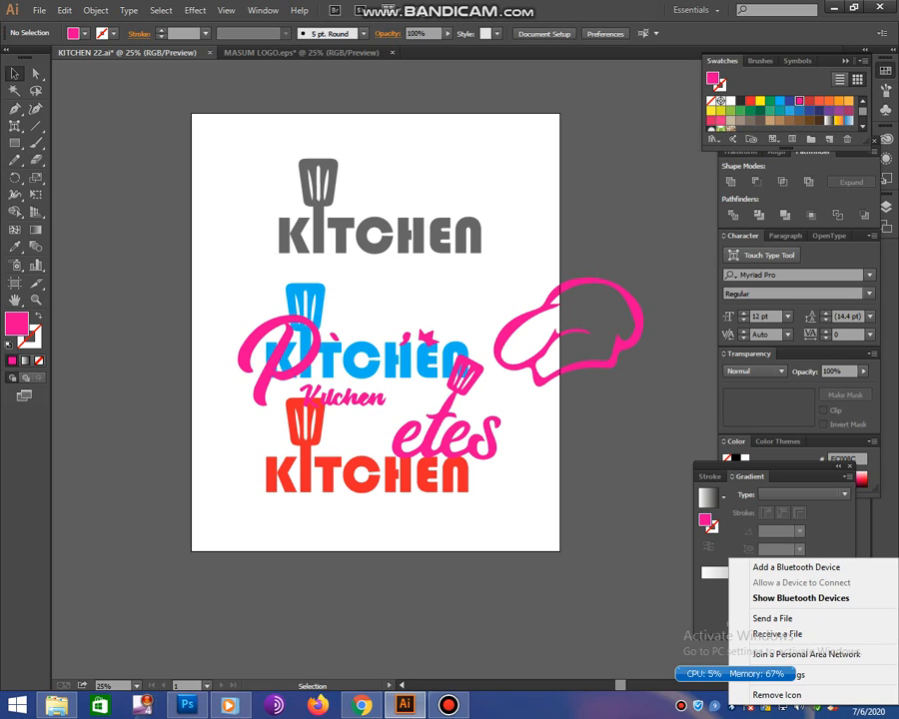
- Switch to MASUM LOGO.eps and undo its recent edits until the Pète's Kitchen logo is whole again with the chef hat above the P
key("ctrl+Tab")
key("a")
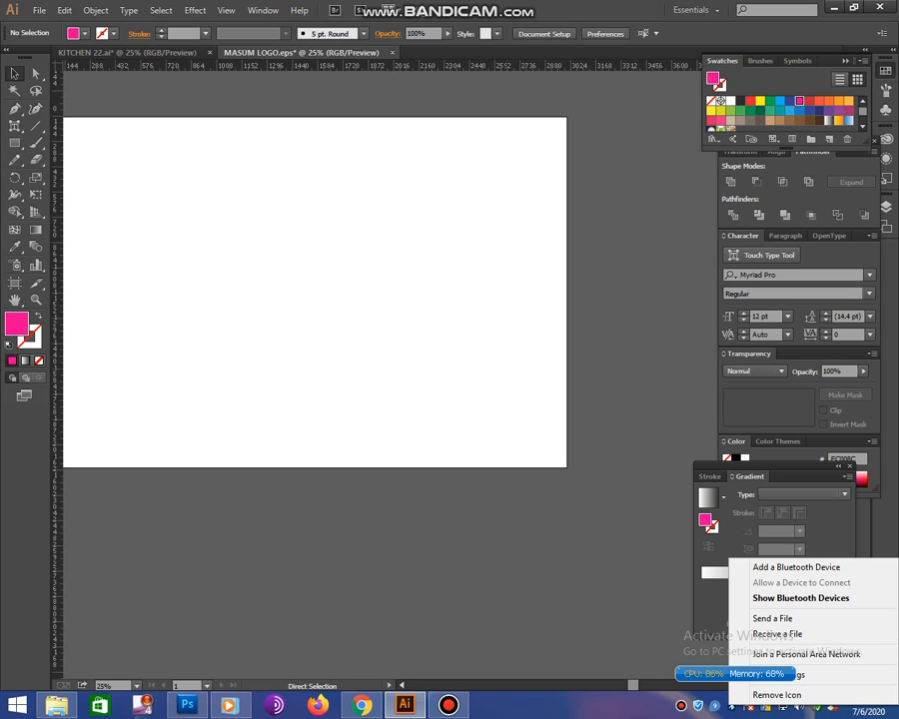
key("ctrl+a")
key("ctrl+z")
key("ctrl+z")
key("ctrl+z")
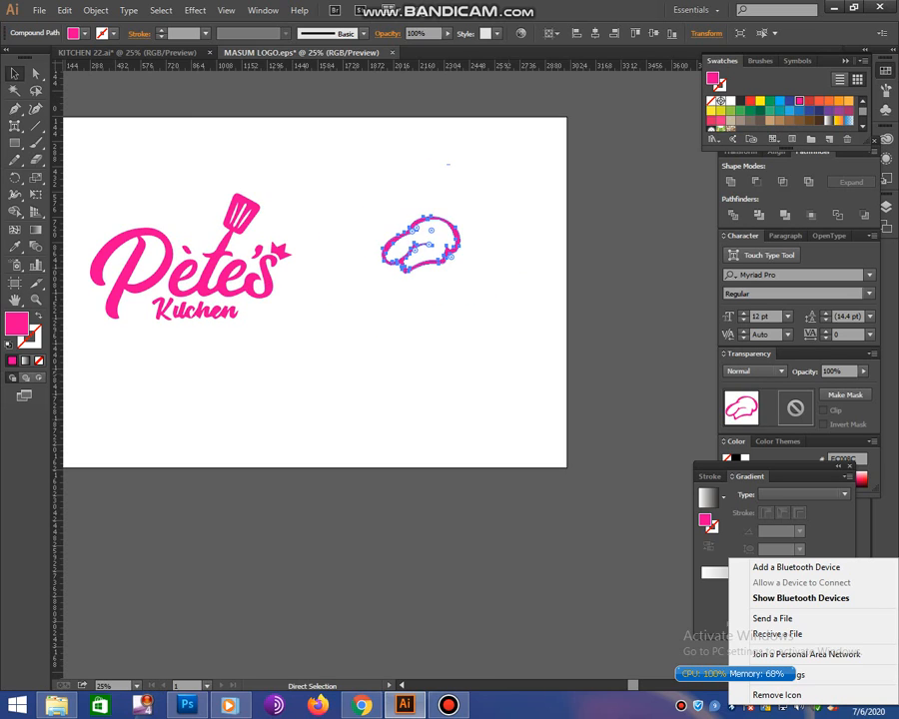
left_click_drag(448, 164, 572, 255)
key("ctrl+shift+a")
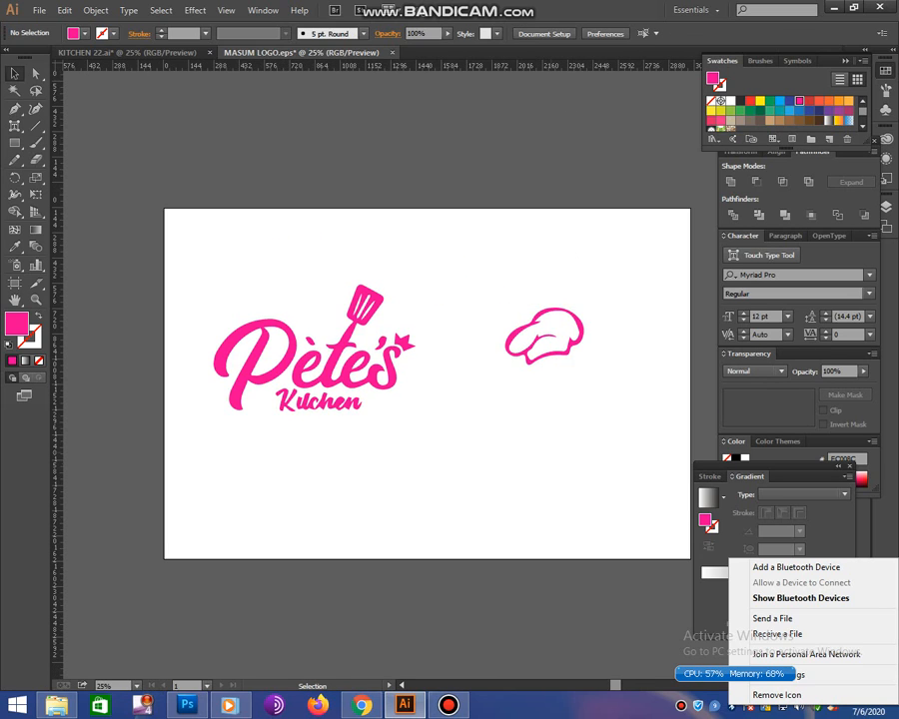
key("ctrl+z")
key("ctrl+shift+a")
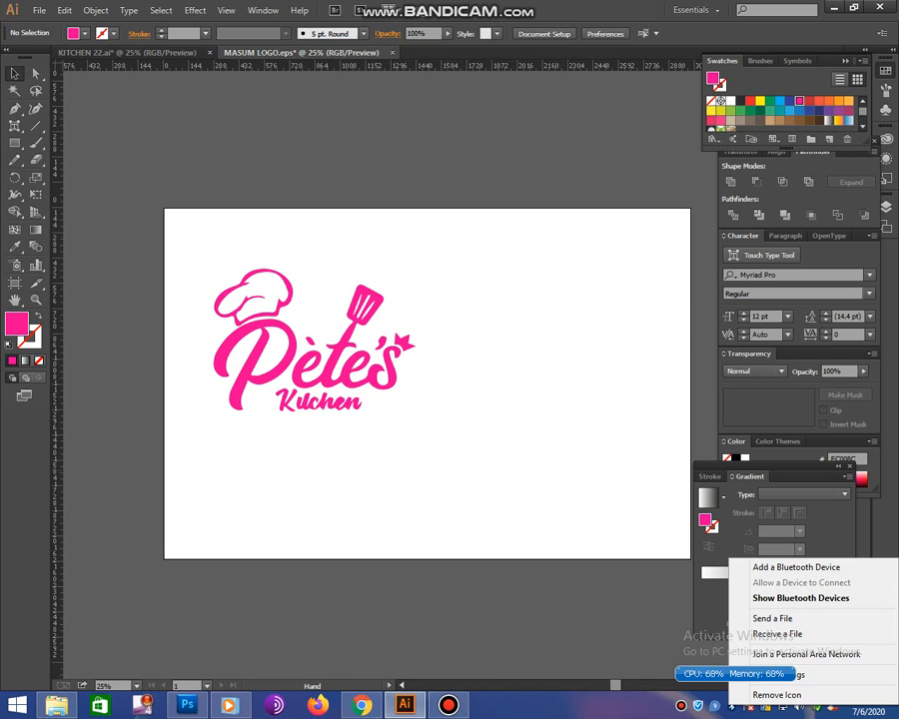
- Try moving the letter P out of the logo towards the artboard's lower right, and undo the move
left_click_drag(450, 340, 519, 298)
left_click(325, 320)
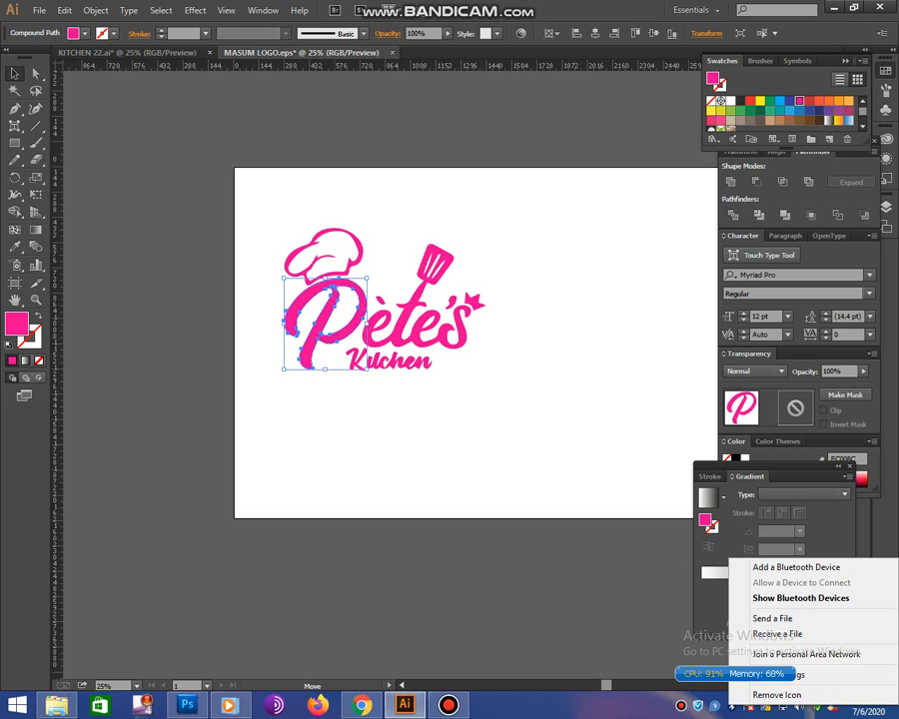
left_click_drag(325, 320, 539, 439)
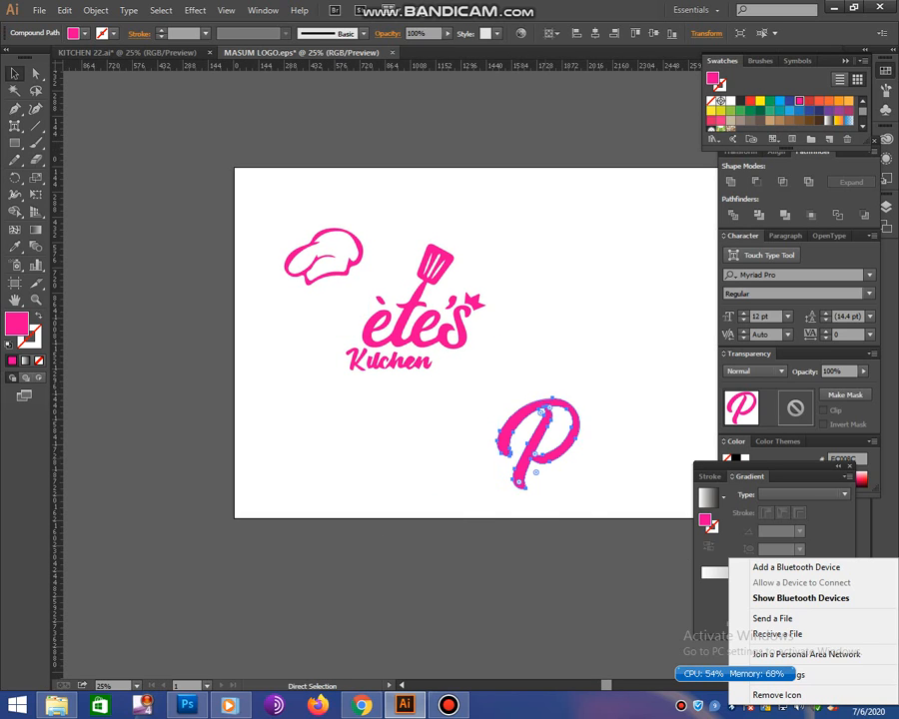
key("ctrl+z")
key("ctrl+z")
key("ctrl+shift+a")
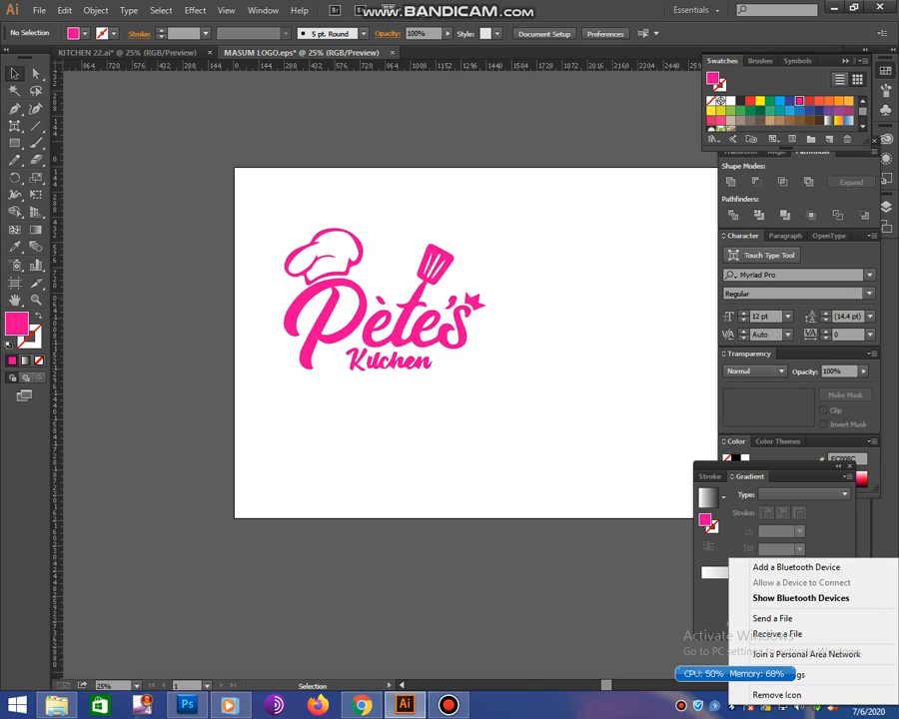
- Add the point text "ADIBA" in the empty area below the Pète's Kitchen logo with the Type tool
left_click(6, 49)
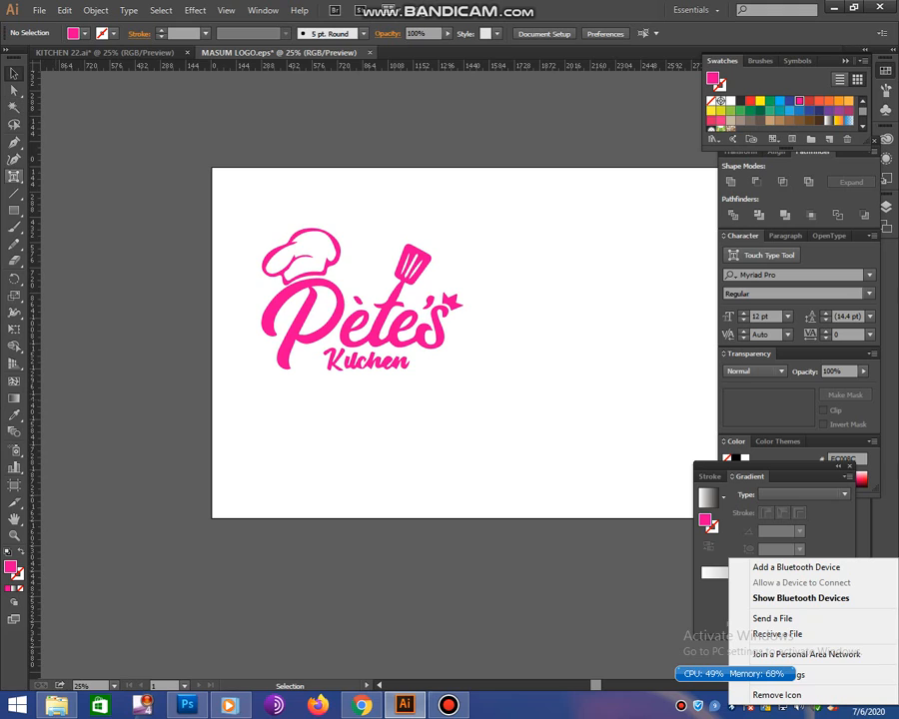
left_click(14, 177)
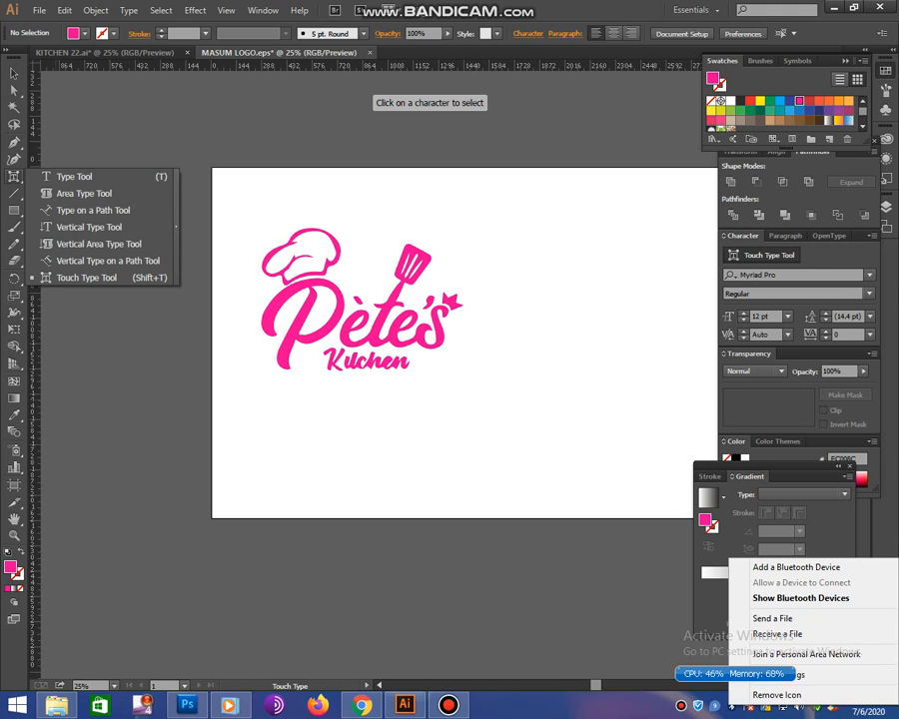
left_click(74, 177)
left_click(521, 287)
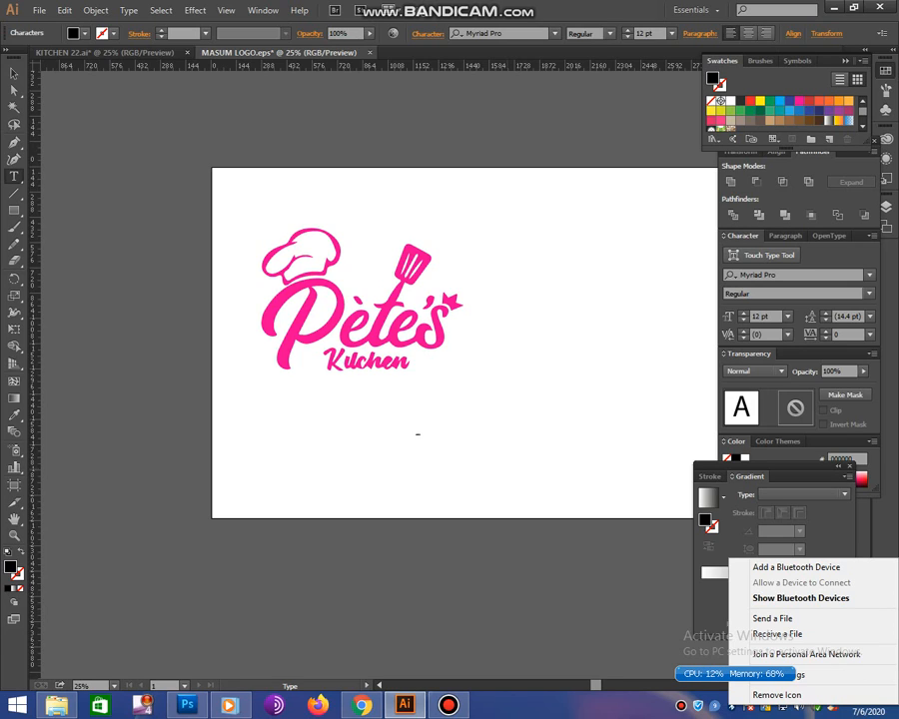
key("Escape")
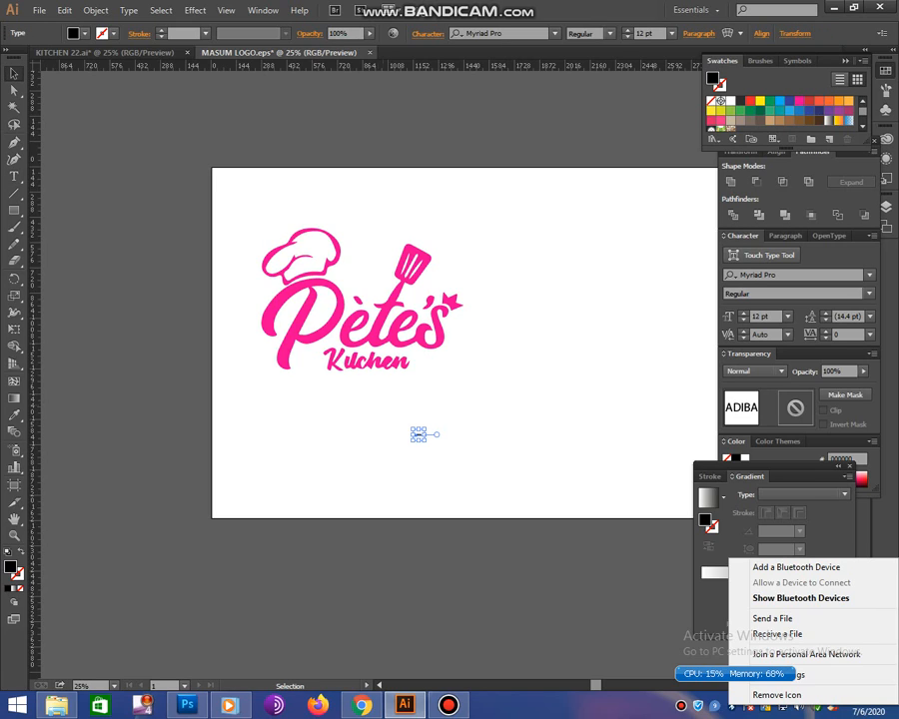
- Enlarge the ADIBA text to about 444.65 pt and place it just below the Pète's Kitchen logo
left_click_drag(424, 440, 602, 518)
left_click_drag(457, 474, 486, 503)
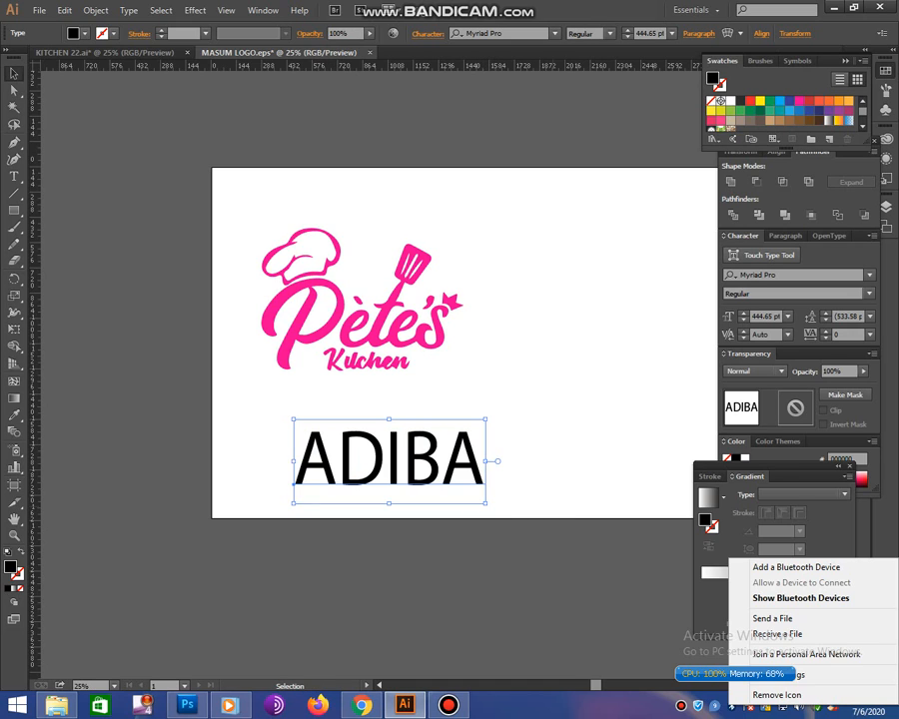
left_click_drag(391, 461, 443, 439)
- Set the font of the ADIBA text to Berlin Sans FB Regular and deselect it
right_click(497, 451)
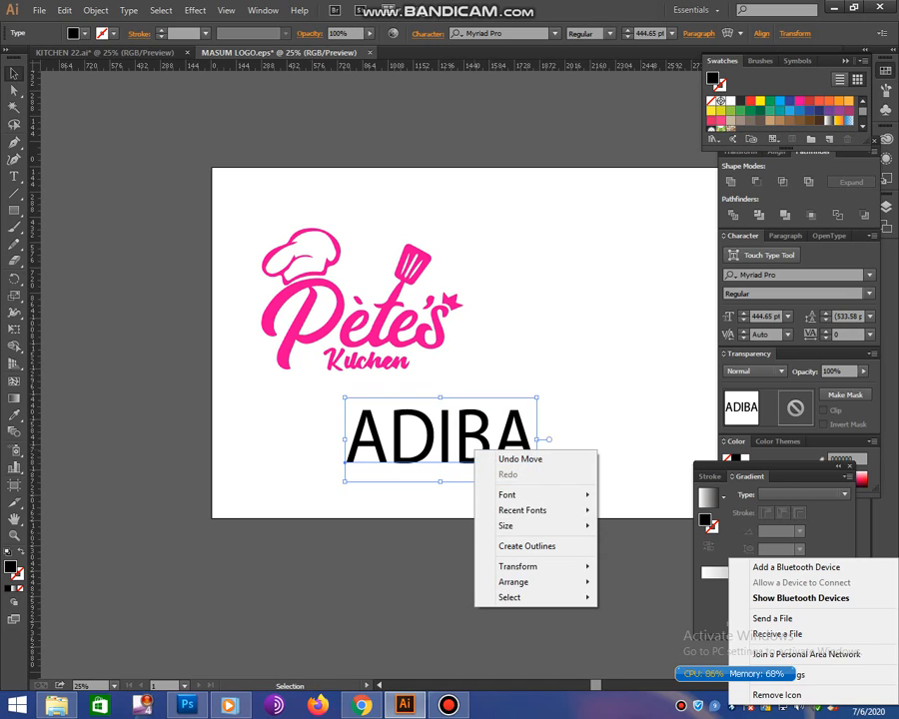
mouse_move(507, 494)
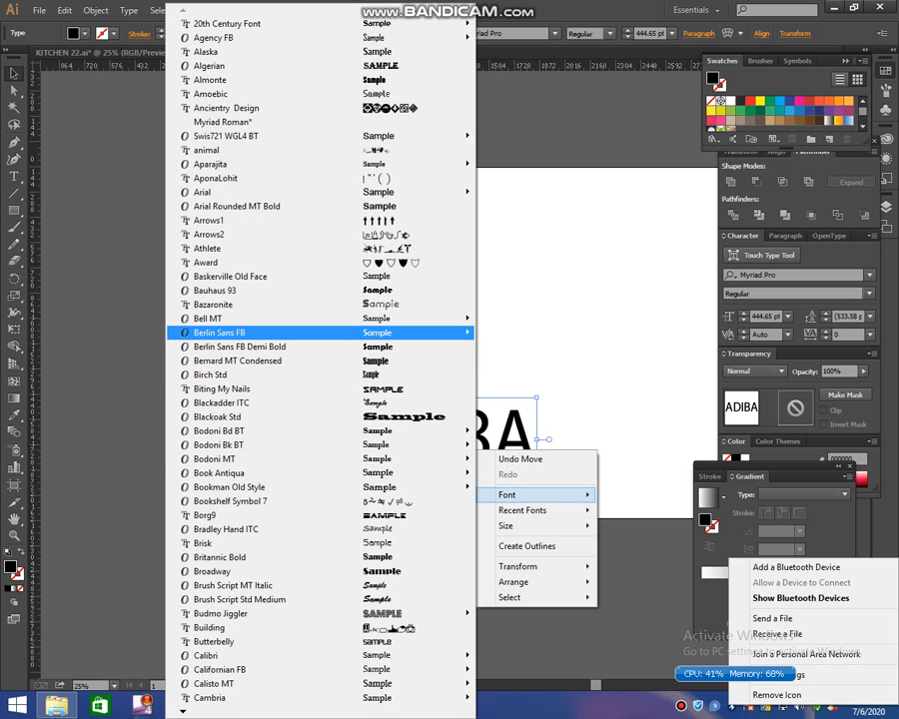
mouse_move(300, 332)
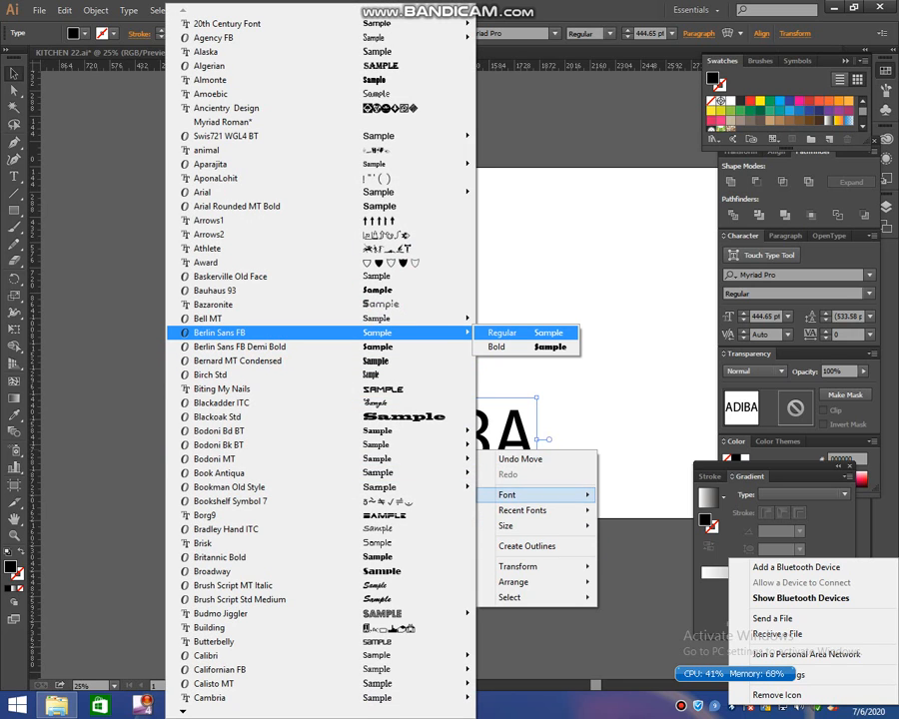
left_click(503, 333)
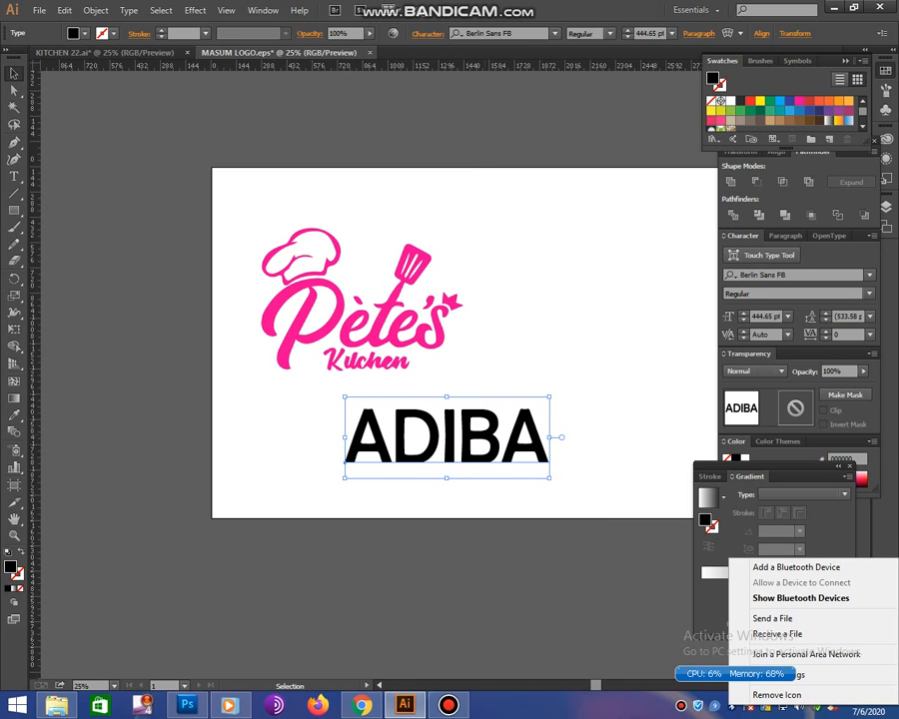
right_click(485, 437)
left_click(629, 384)
left_click(629, 385)
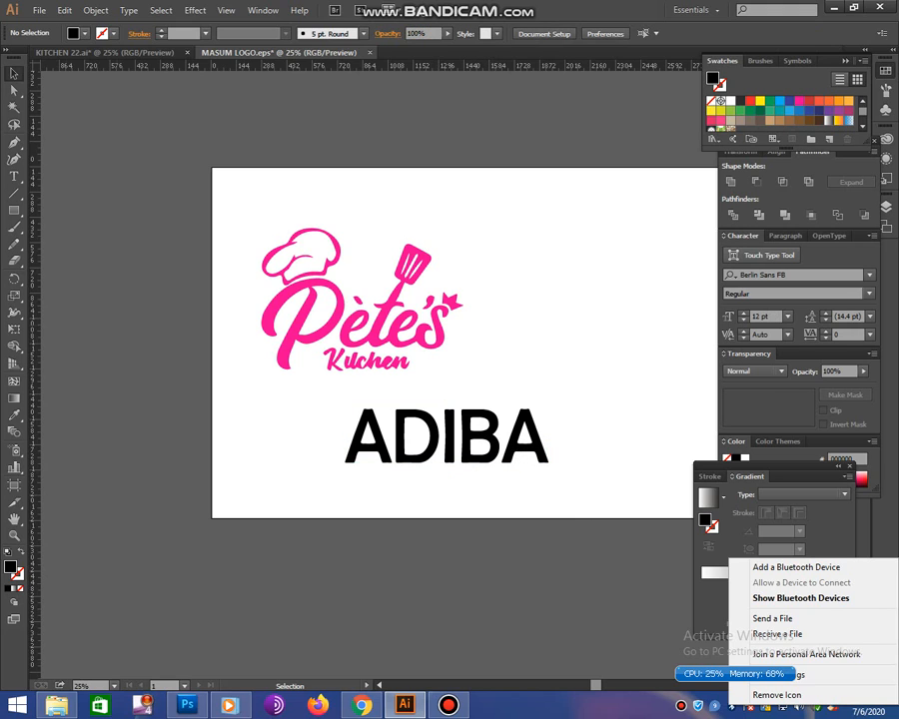
- Retype the letters after the initial A in lowercase so the text reads "Adiba"
left_click(14, 176)
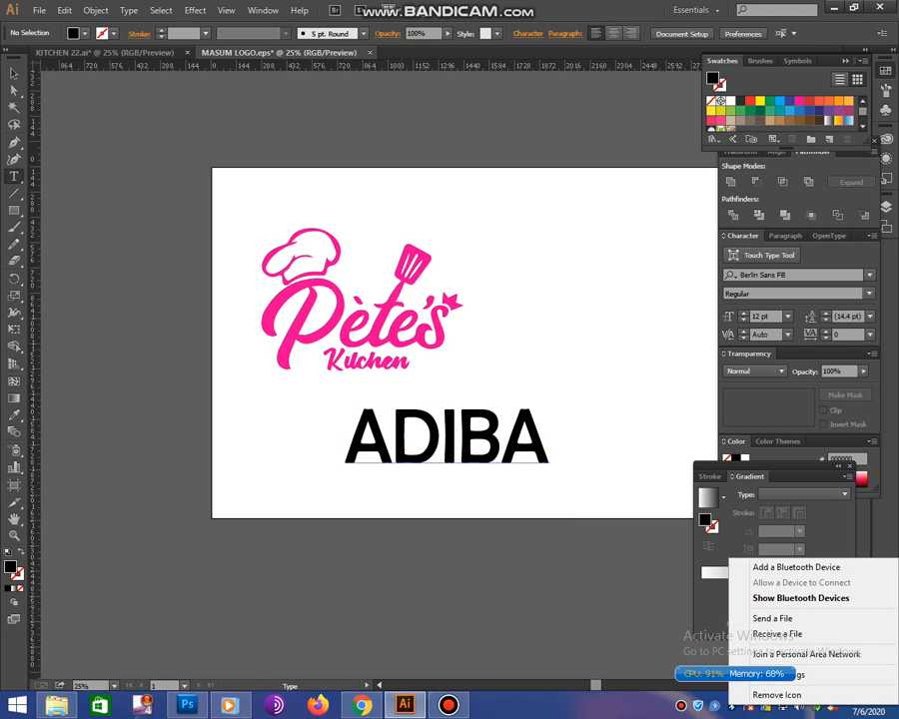
left_click_drag(547, 439, 392, 440)
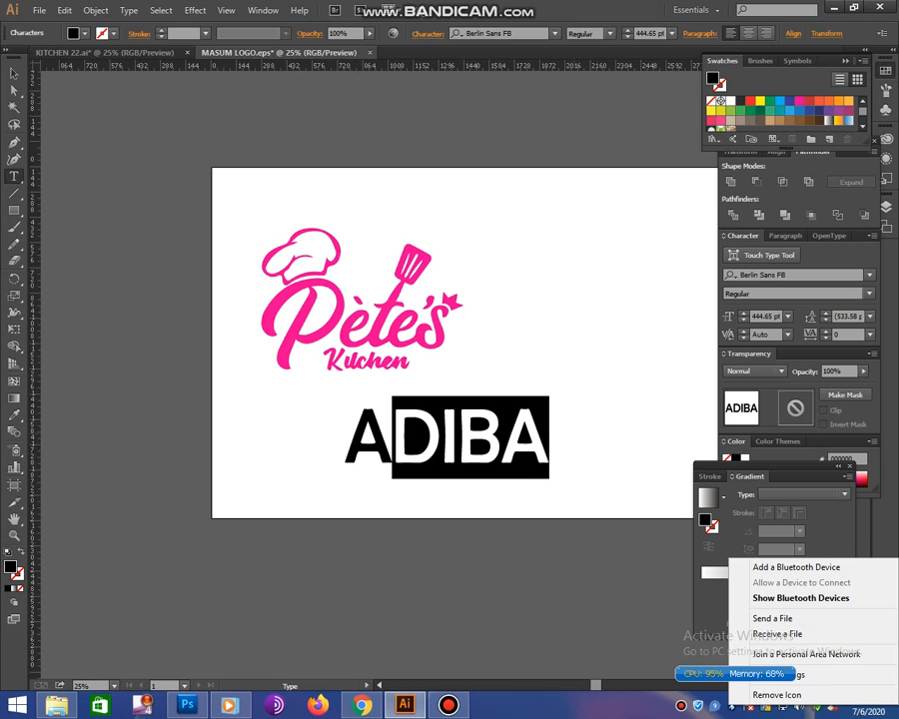
type("diba")
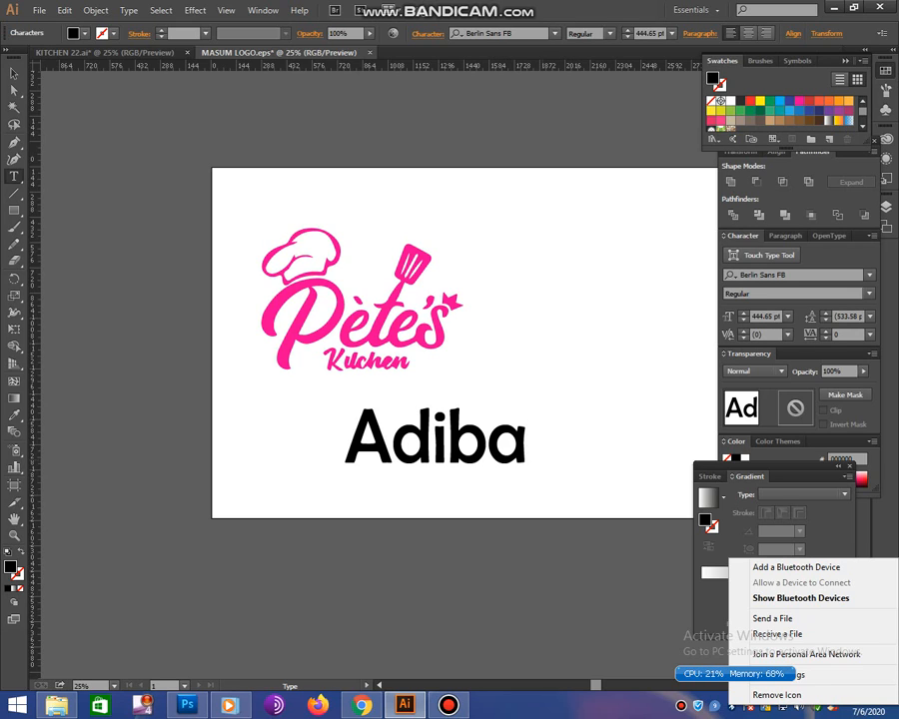
left_click_drag(529, 439, 348, 440)
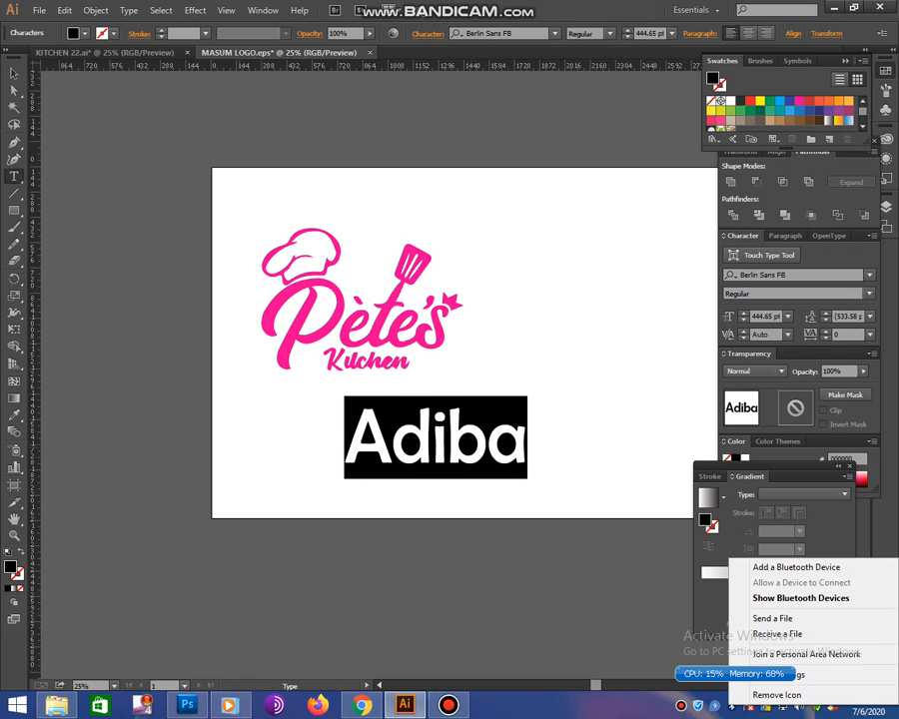
left_click(345, 437)
left_click(14, 74)
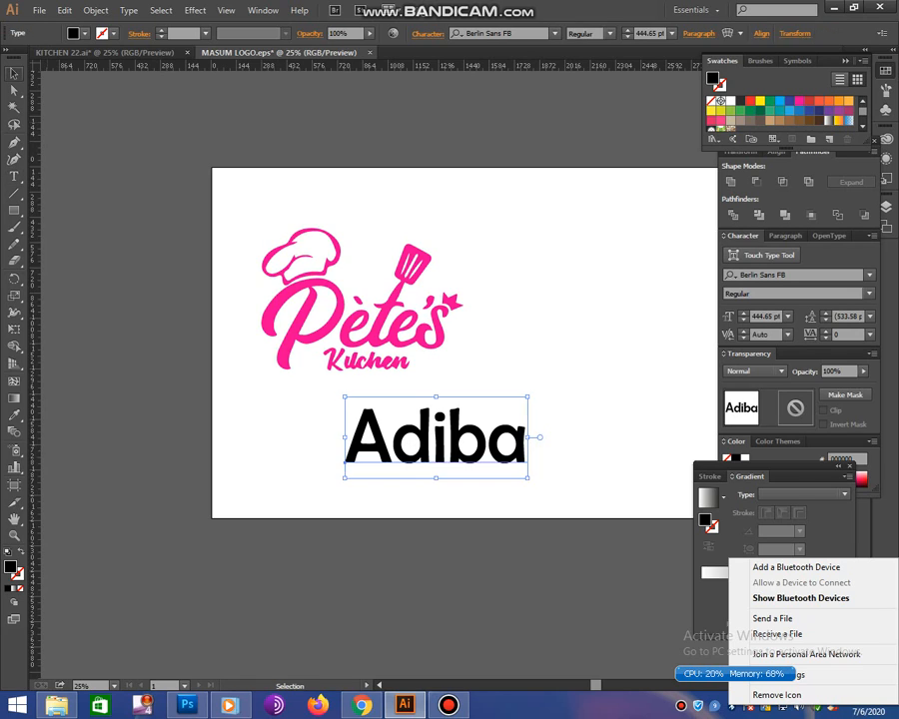
- Try moving the chef hat away from the logo, and undo the move
left_click_drag(298, 244, 539, 303)
key("ctrl+z")
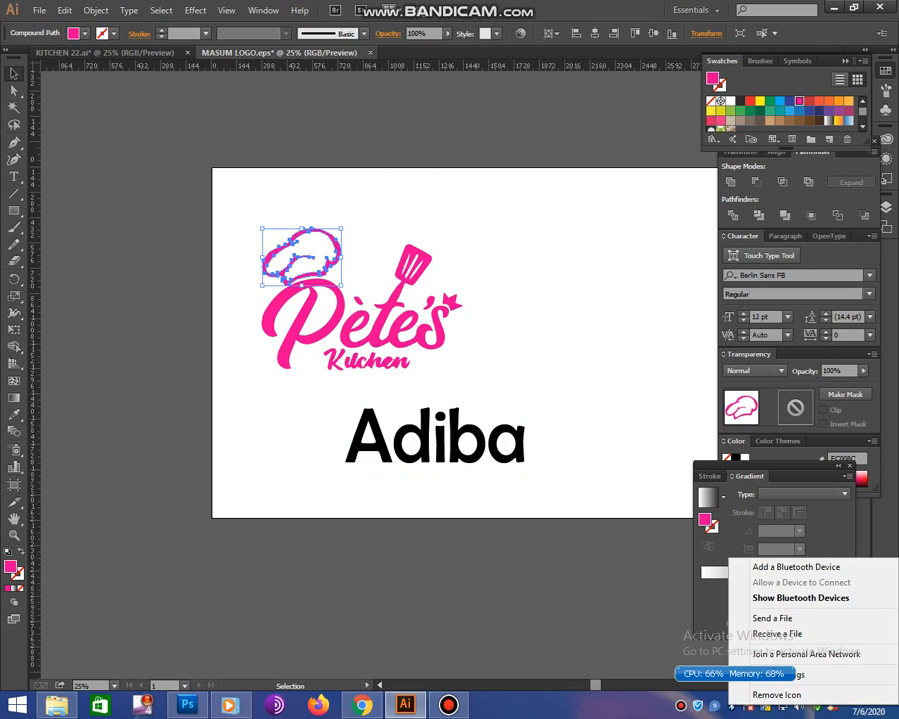
key("space")
- Move the pink Kitchen lettering from the Pète's logo to just beneath the right end of the Adiba text
left_click(387, 362)
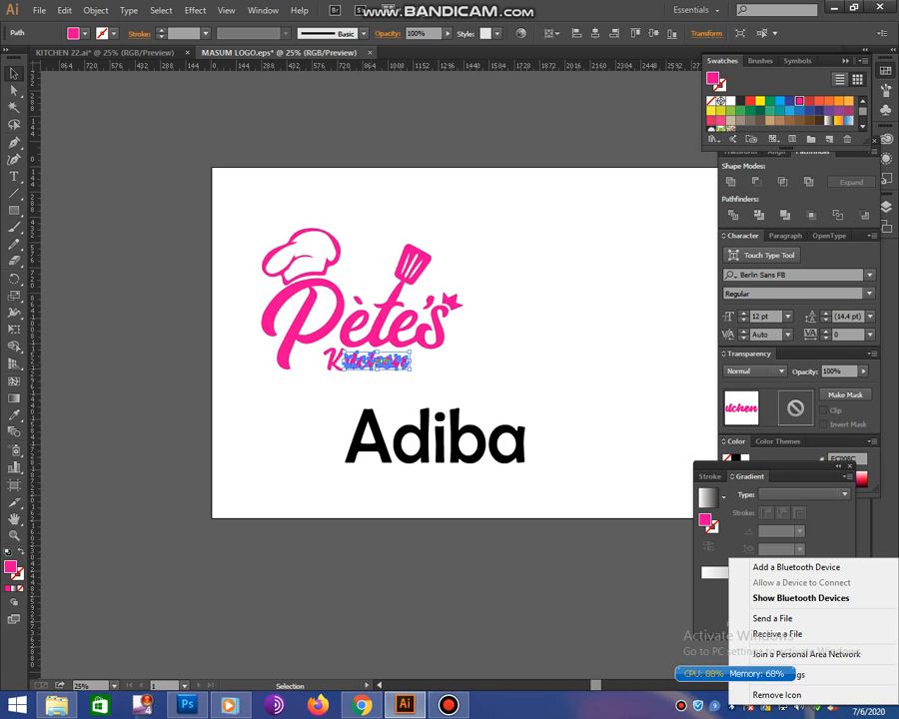
left_click(449, 383)
left_click_drag(450, 382, 449, 474)
left_click(475, 545)
left_click_drag(535, 495, 419, 472)
left_click(489, 545)
left_click_drag(562, 500, 431, 473)
left_click_drag(486, 484, 585, 479)
key("ctrl+z")
scroll(464, 340, "down", 1)
key("ctrl+shift+a")
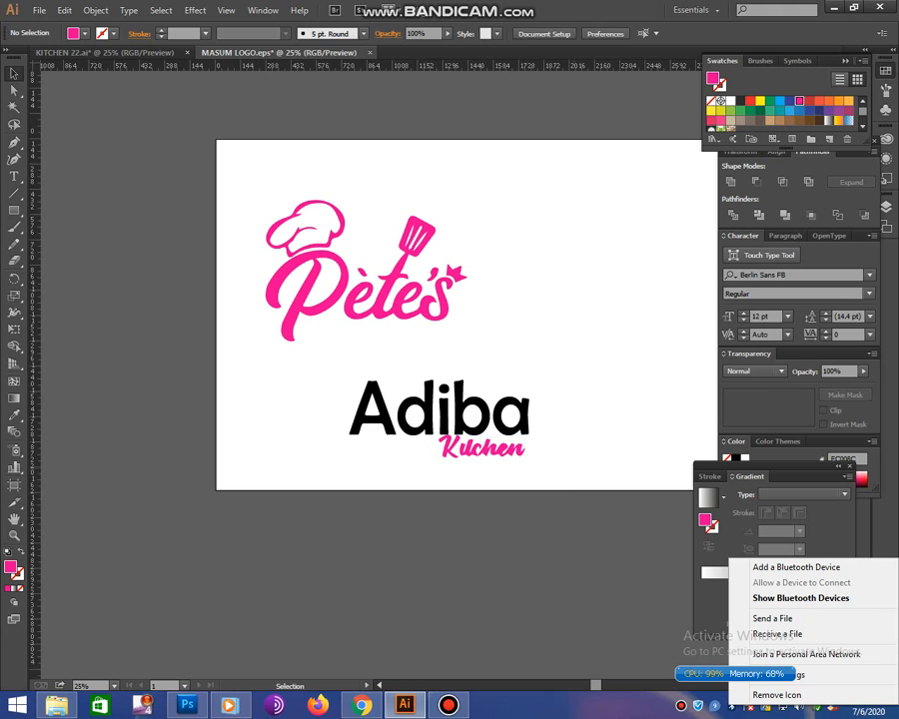
- Change the font of the Adiba text to Edwardian Script ITC
left_click(450, 412)
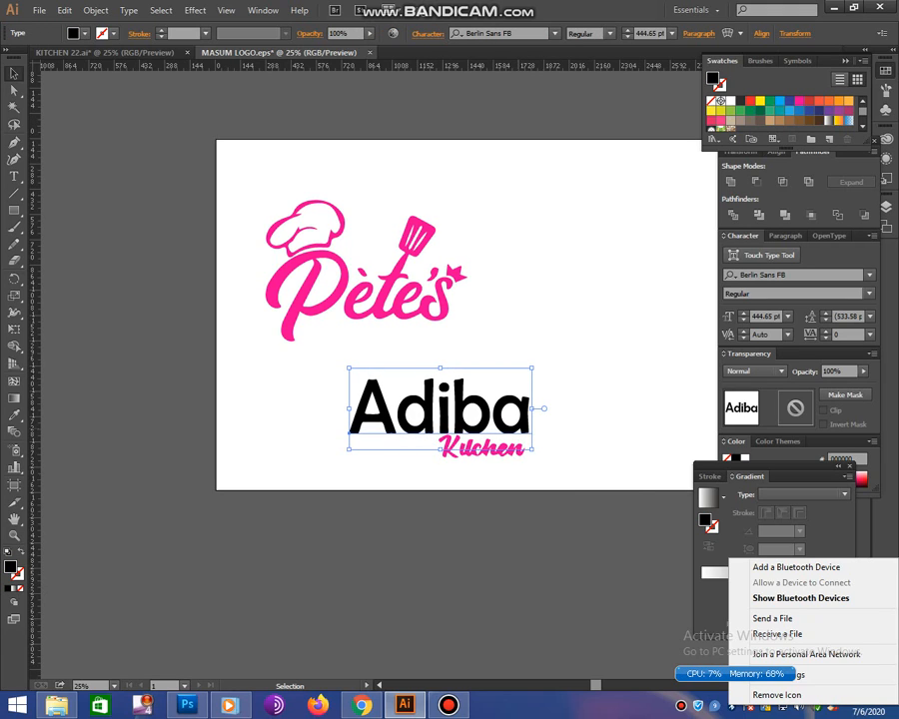
right_click(518, 430)
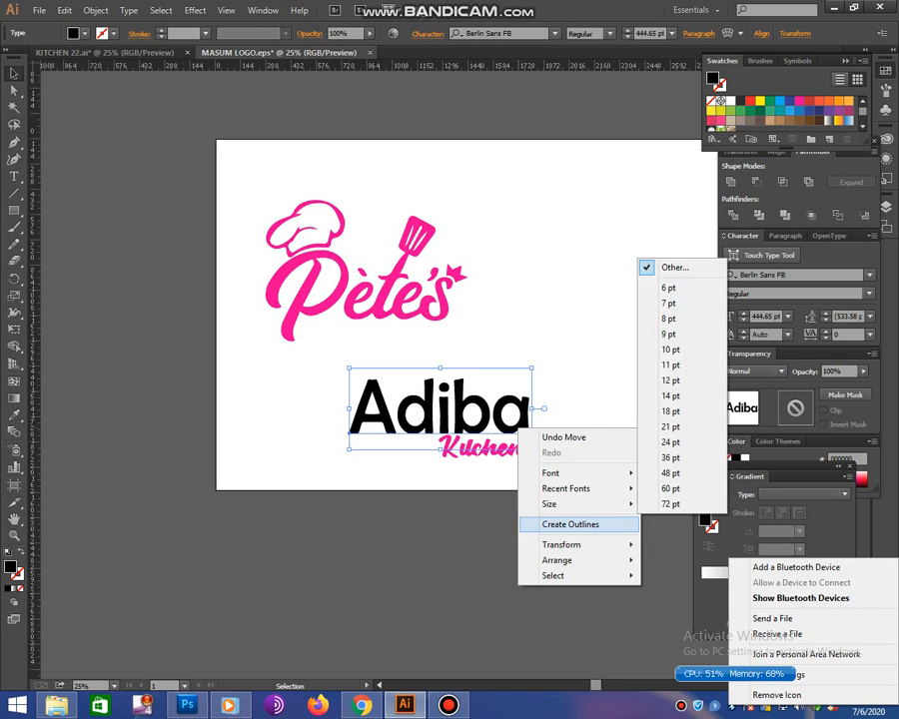
right_click(409, 412)
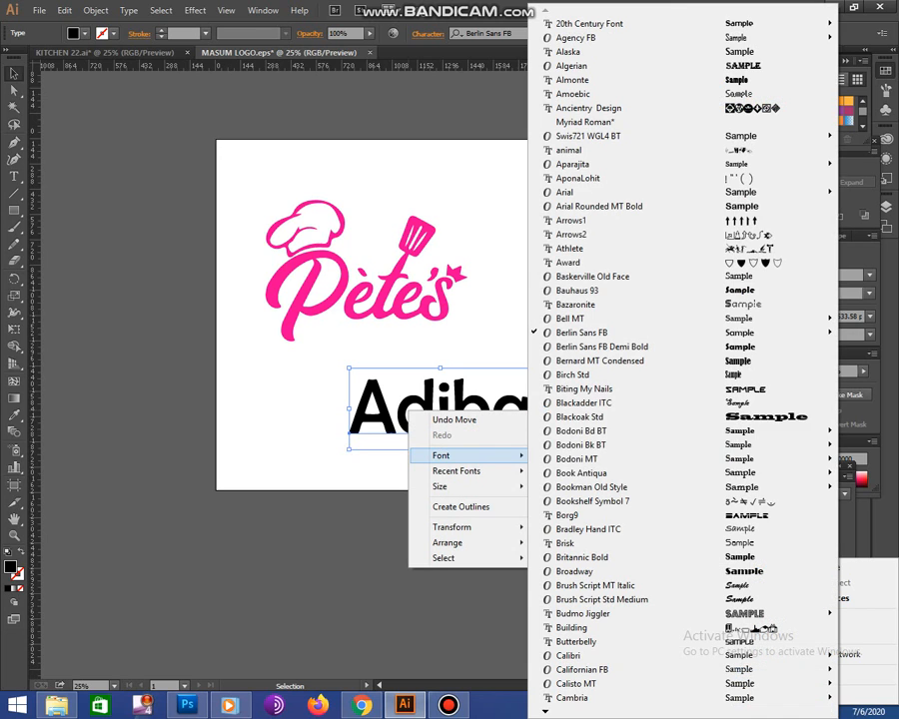
mouse_move(460, 455)
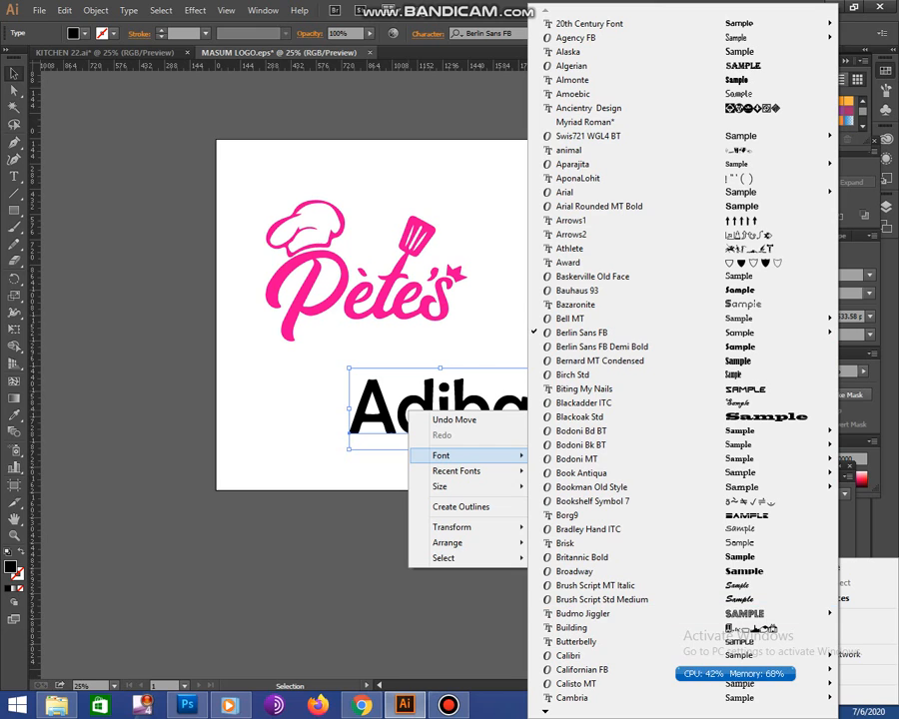
mouse_move(545, 711)
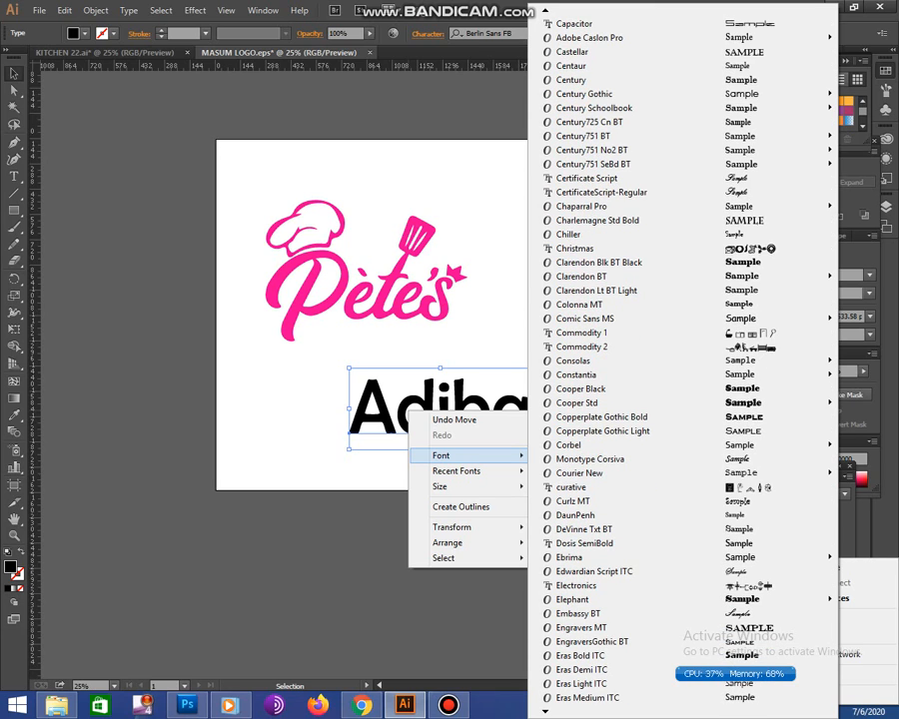
left_click(589, 572)
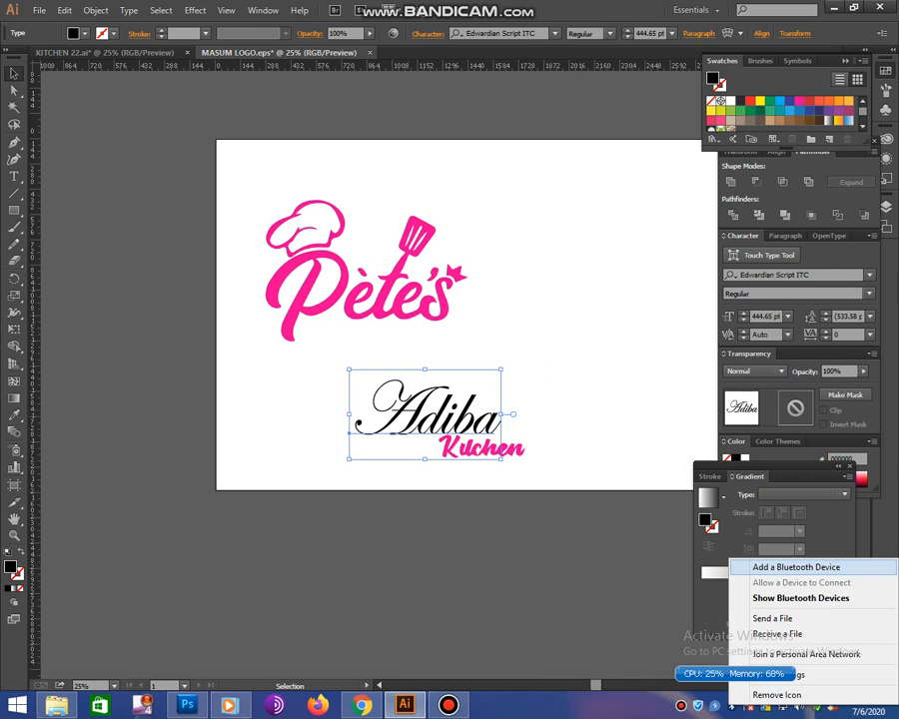
- Try the Failed Attempt font on the Adiba text, and set its font to Forte
right_click(431, 398)
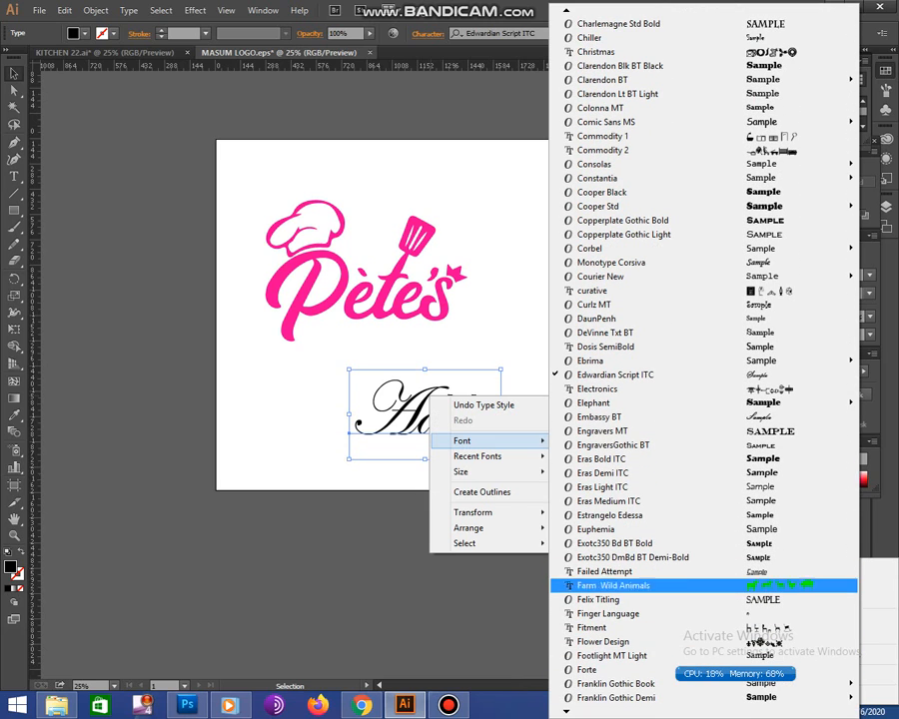
left_click(605, 571)
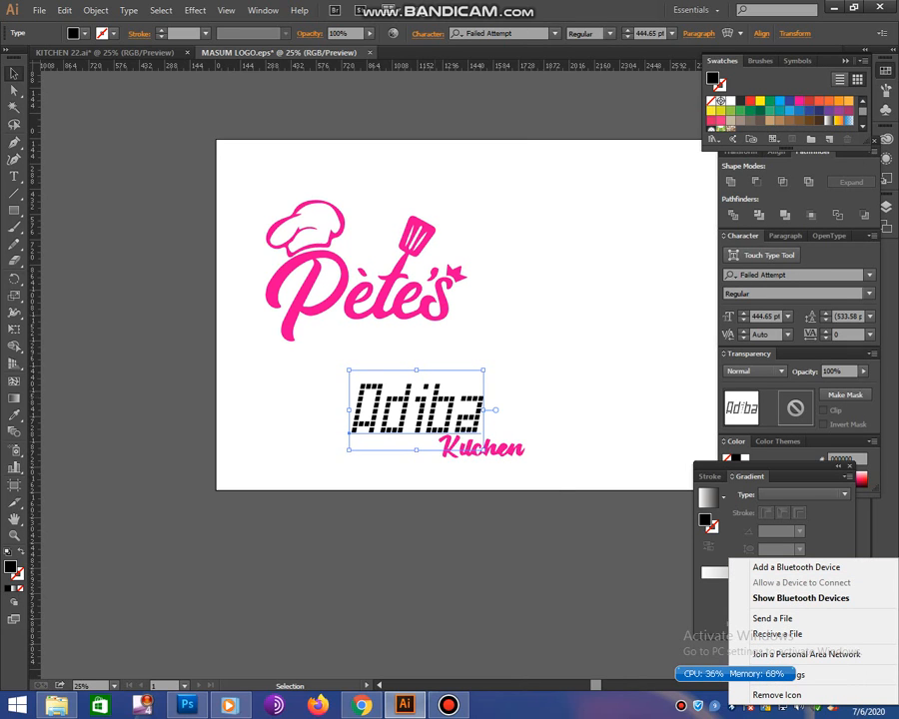
right_click(436, 397)
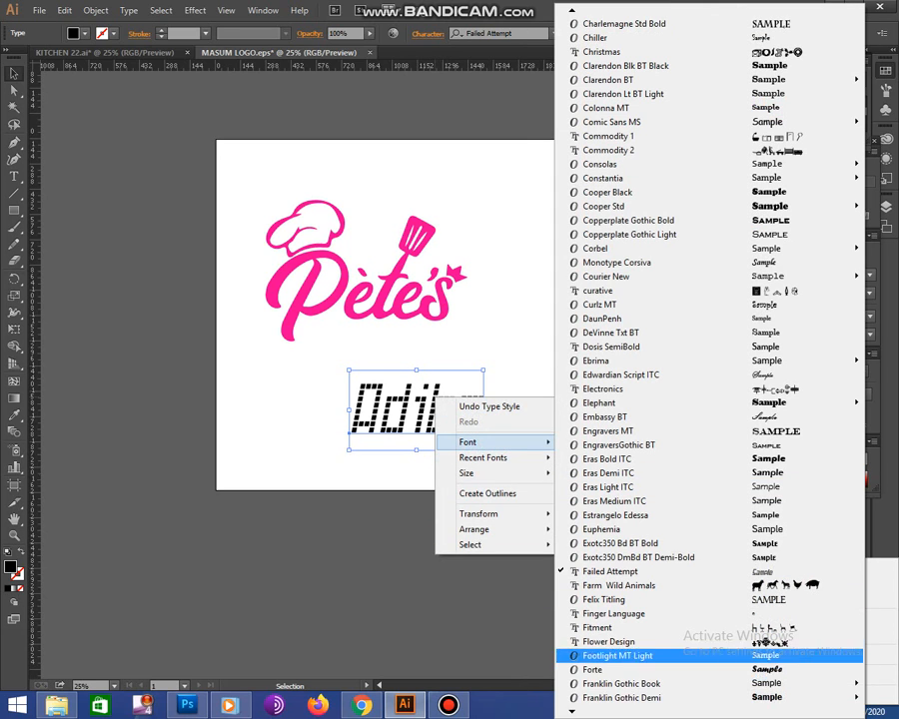
mouse_move(734, 710)
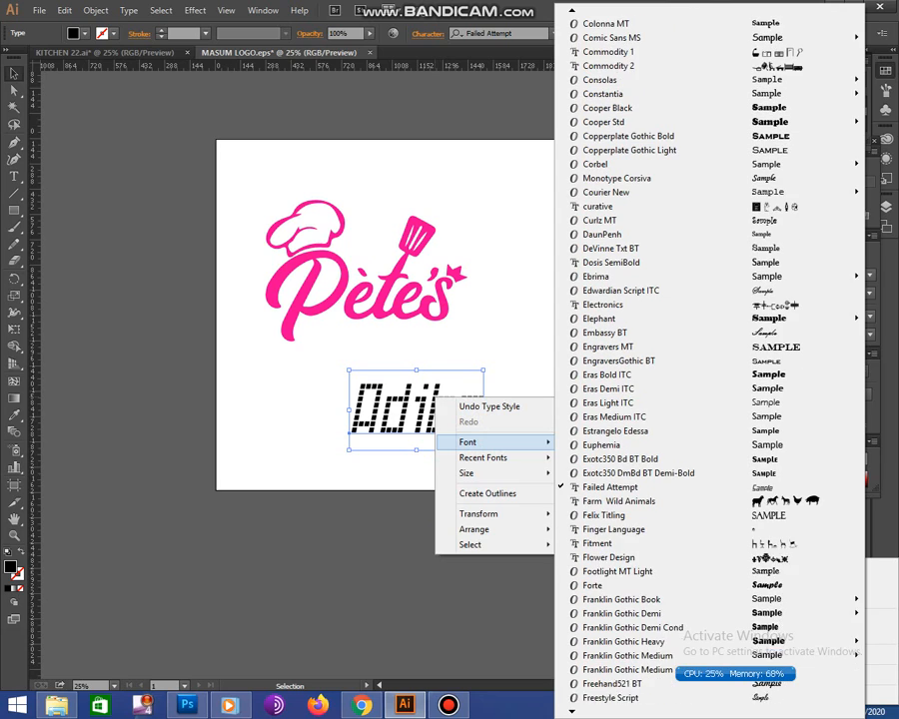
left_click(649, 571)
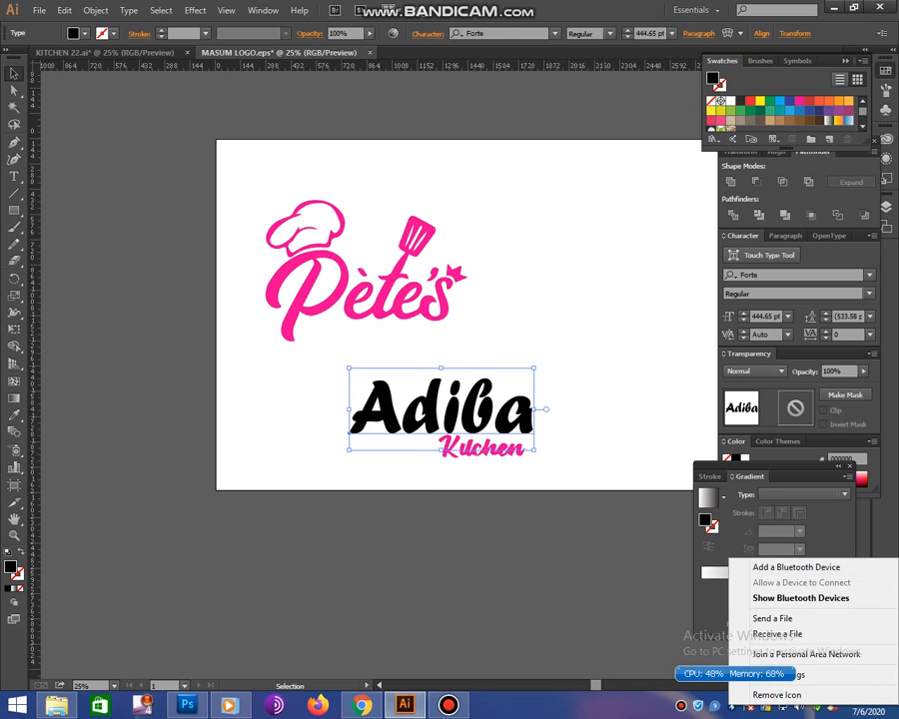
left_click(499, 473)
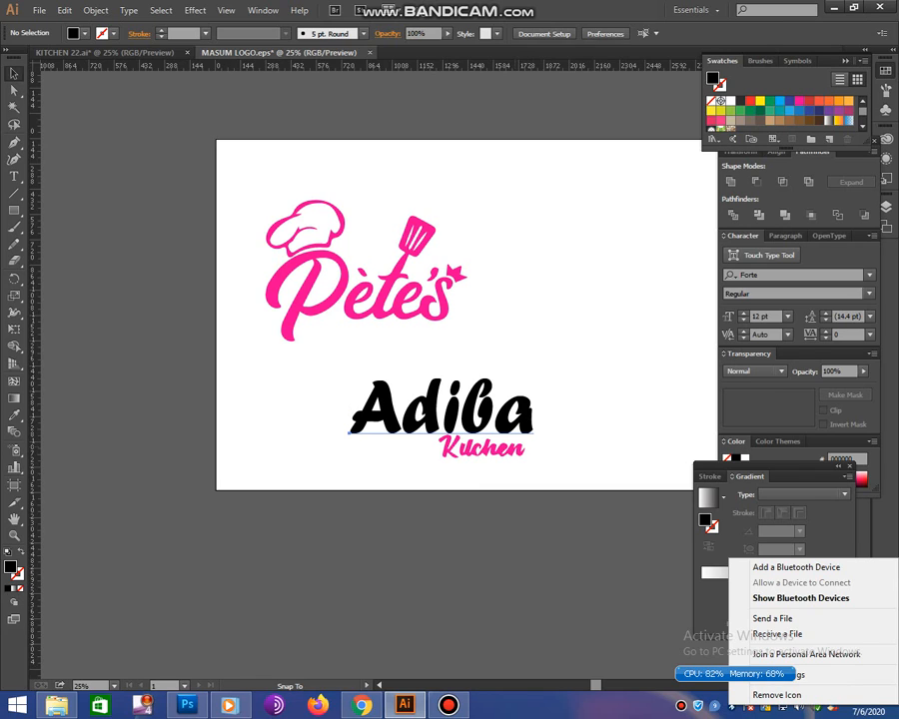
left_click(440, 412)
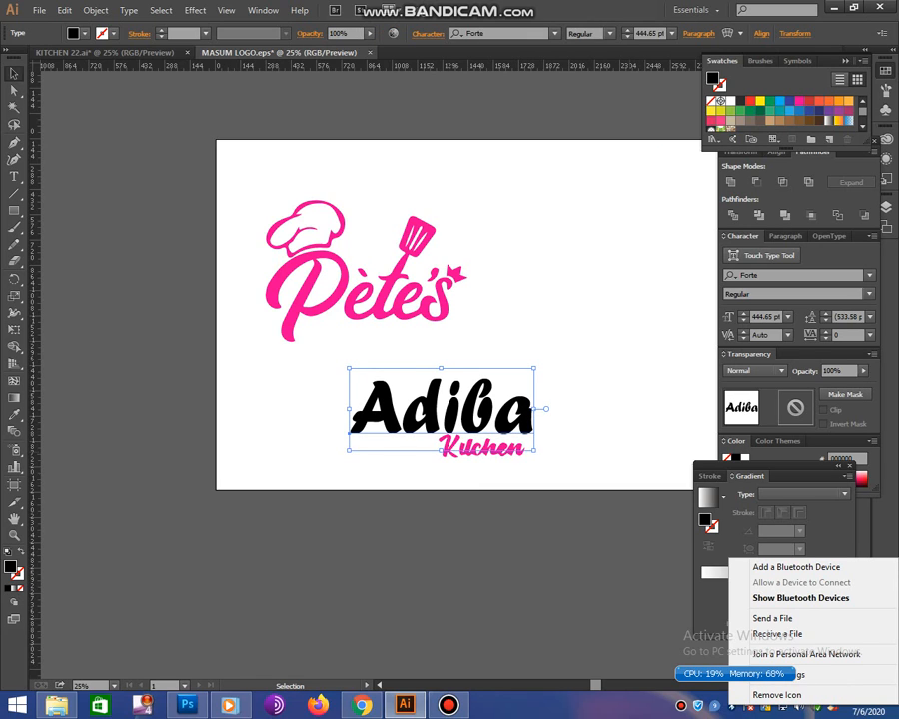
left_click(499, 474)
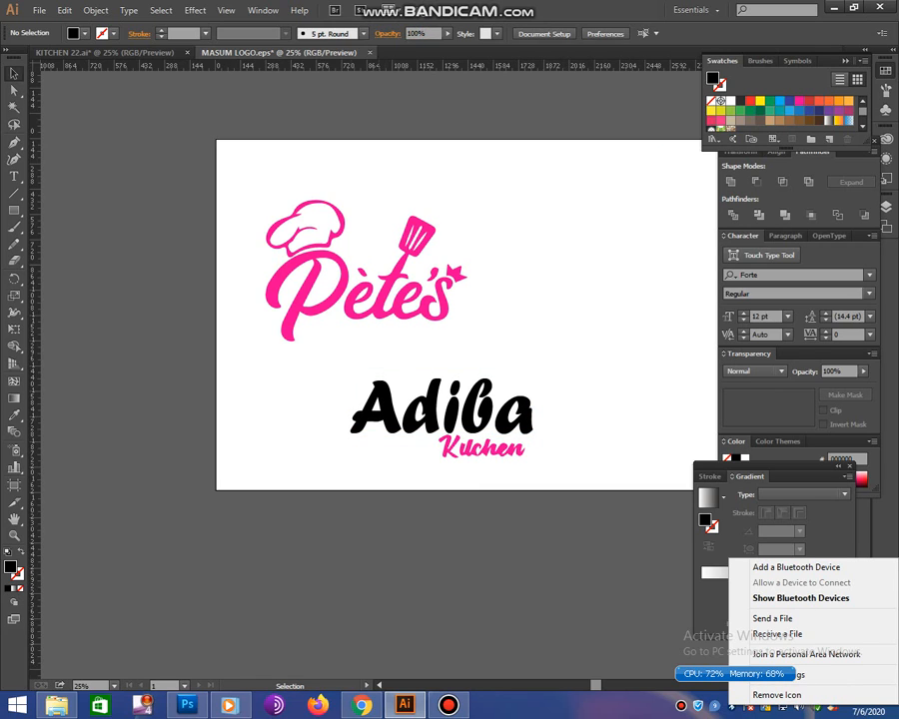
- Move the pink chef hat onto the last letter of Adiba and rotate it clockwise to tilt over the "a"
left_click(343, 227)
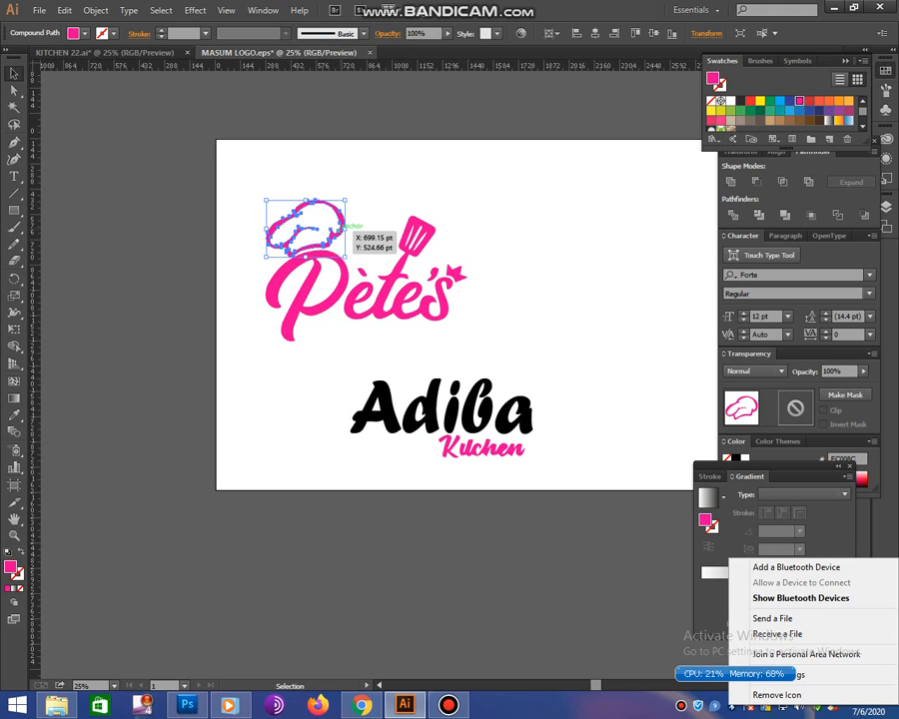
left_click_drag(345, 228, 538, 446)
left_click_drag(531, 379, 567, 404)
key("ctrl+z")
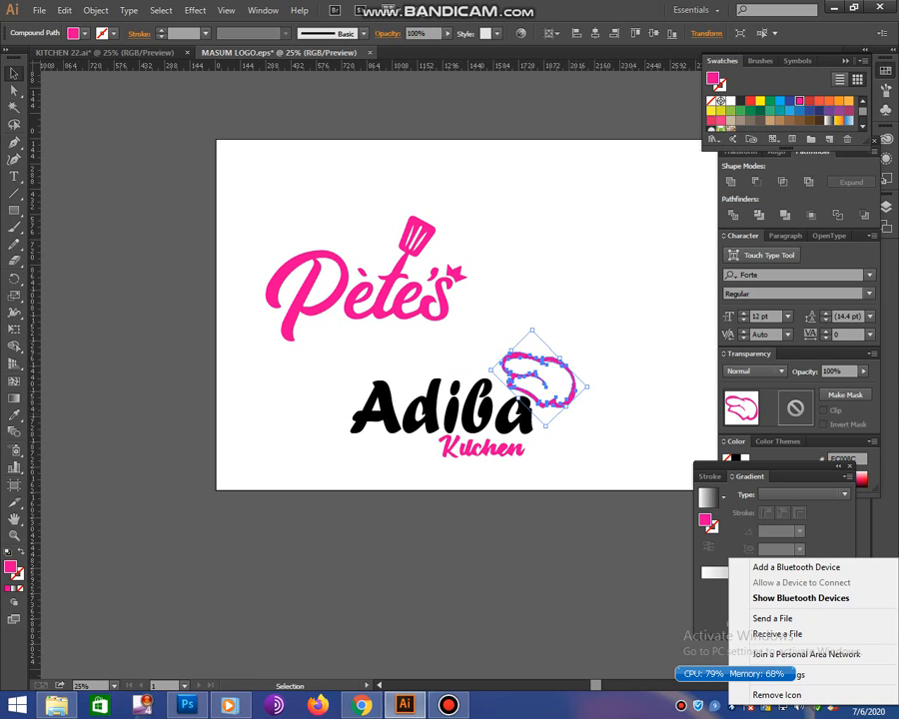
left_click_drag(511, 351, 517, 355)
left_click_drag(593, 390, 561, 391)
left_click(584, 398)
left_click(592, 394)
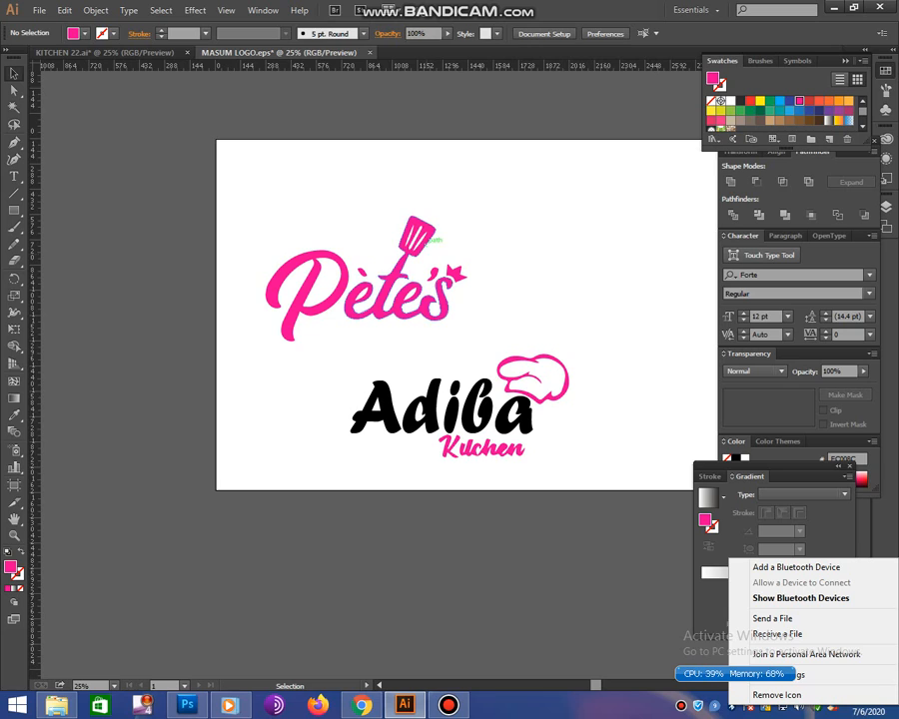
- Move the "etes" lettering with the spatula away from the pink P and unite its shapes
left_click(419, 242)
left_click_drag(422, 248, 485, 238)
left_click(730, 182)
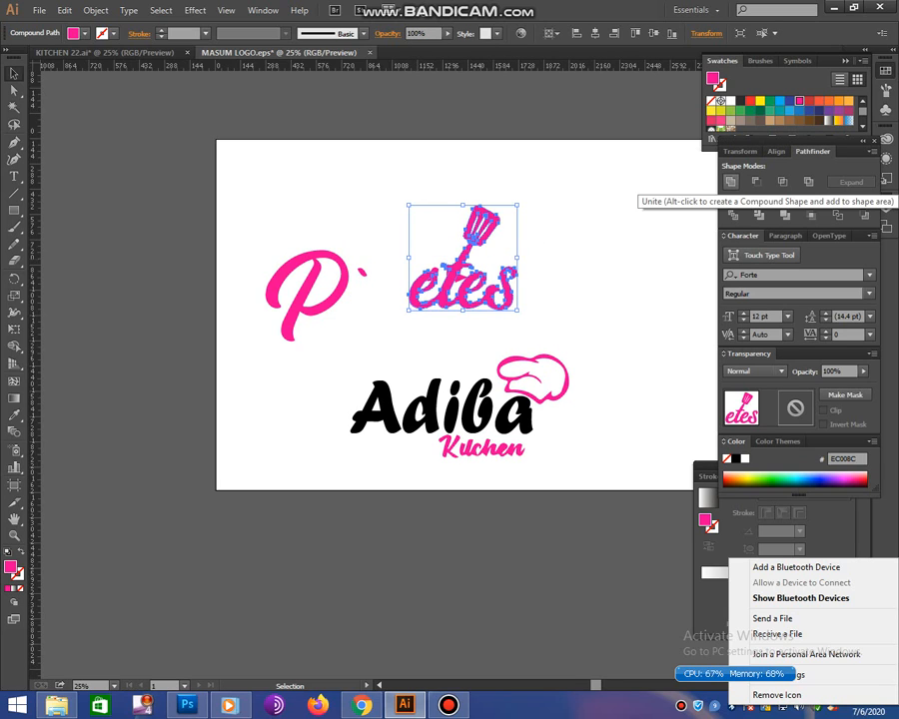
left_click(730, 181)
left_click(620, 239)
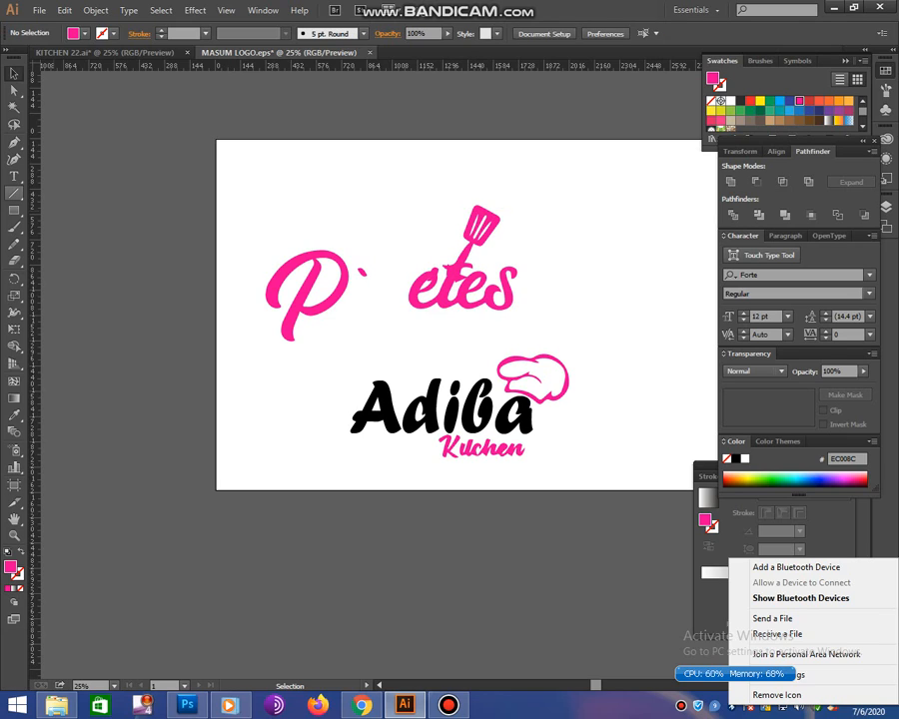
- Draw a straight line across the spatula's handle and divide the "etes" lettering along it
key("backslash")
left_click_drag(439, 265, 524, 258)
key("v")
left_click_drag(408, 194, 588, 313)
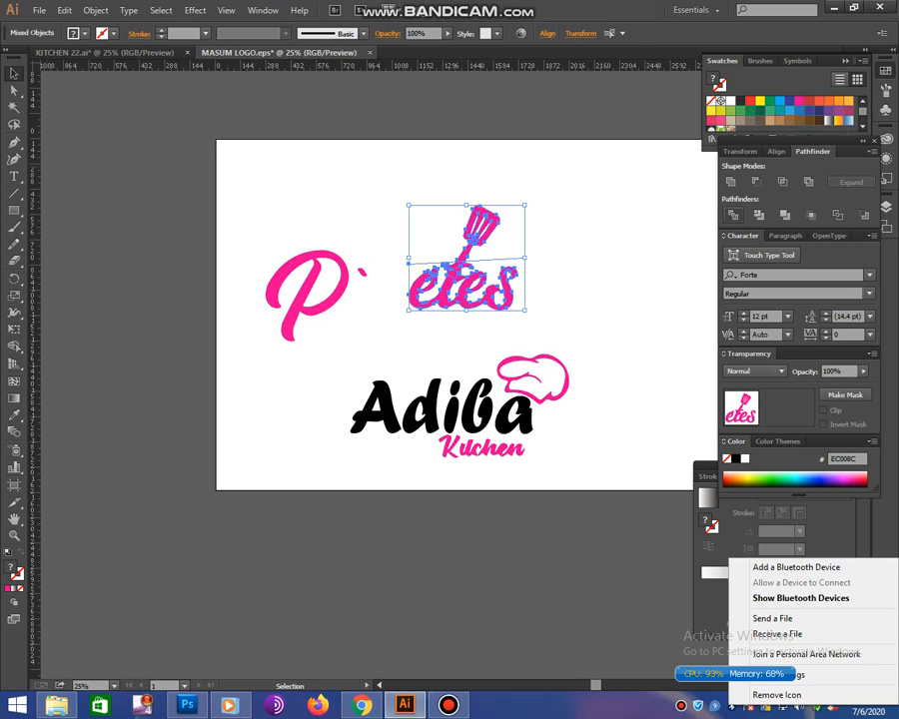
left_click(733, 215)
- Ungroup the divided pieces and move the spatula clear of the "etes" letters
right_click(468, 255)
left_click(511, 334)
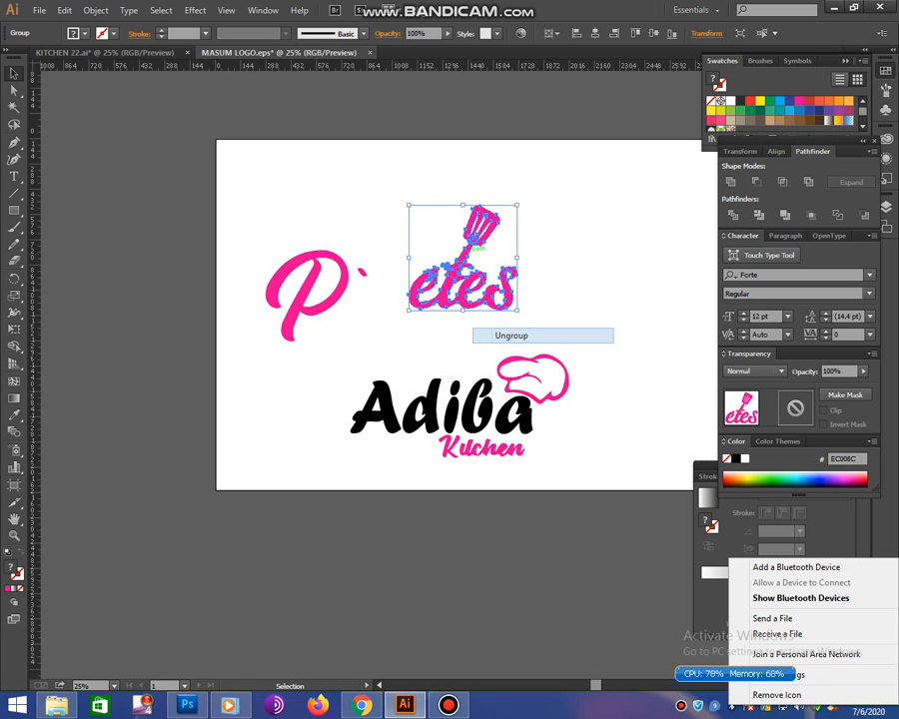
left_click_drag(451, 199, 577, 227)
left_click(631, 226)
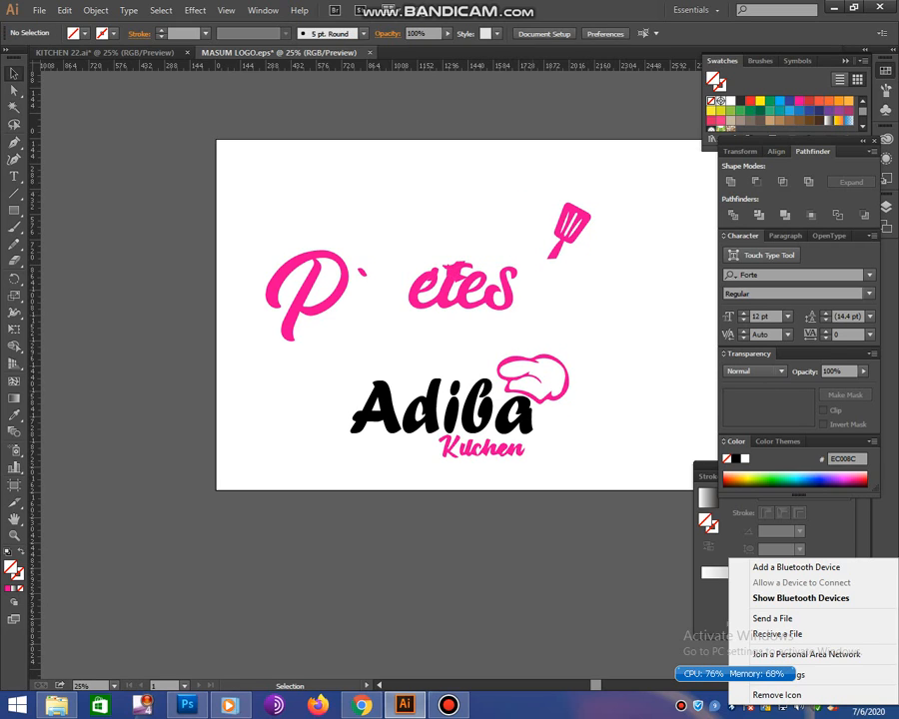
- Try to unite the spatula's pieces, and undo the union
left_click_drag(534, 190, 627, 240)
left_click(731, 182)
key("ctrl+z")
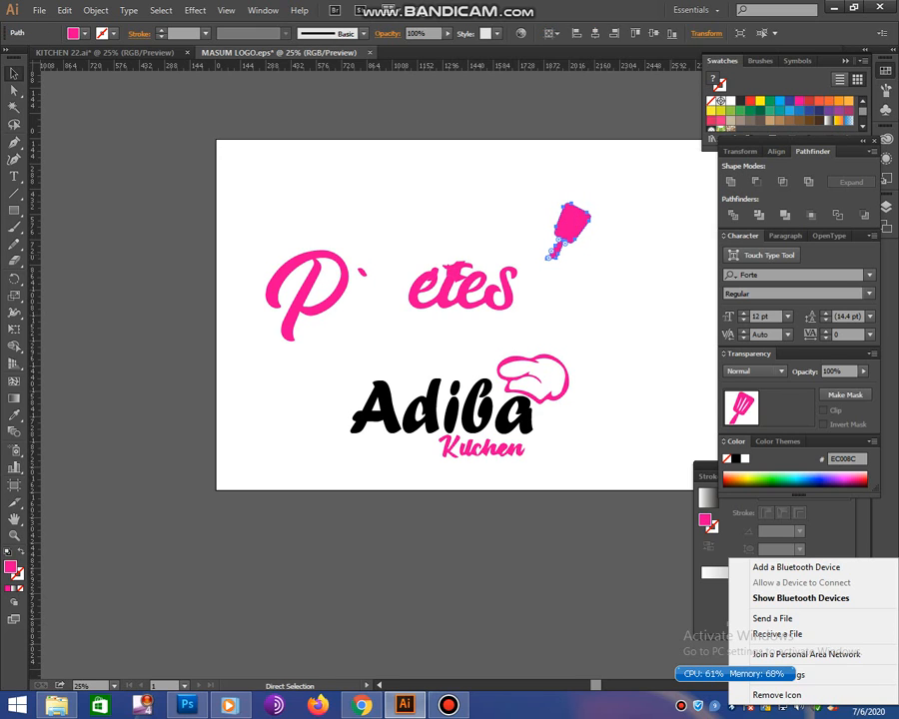
left_click(639, 230)
- Delete the "etes" lettering and the small apostrophe and splash pieces left beside it
key("ctrl+plus")
key("ctrl+plus")
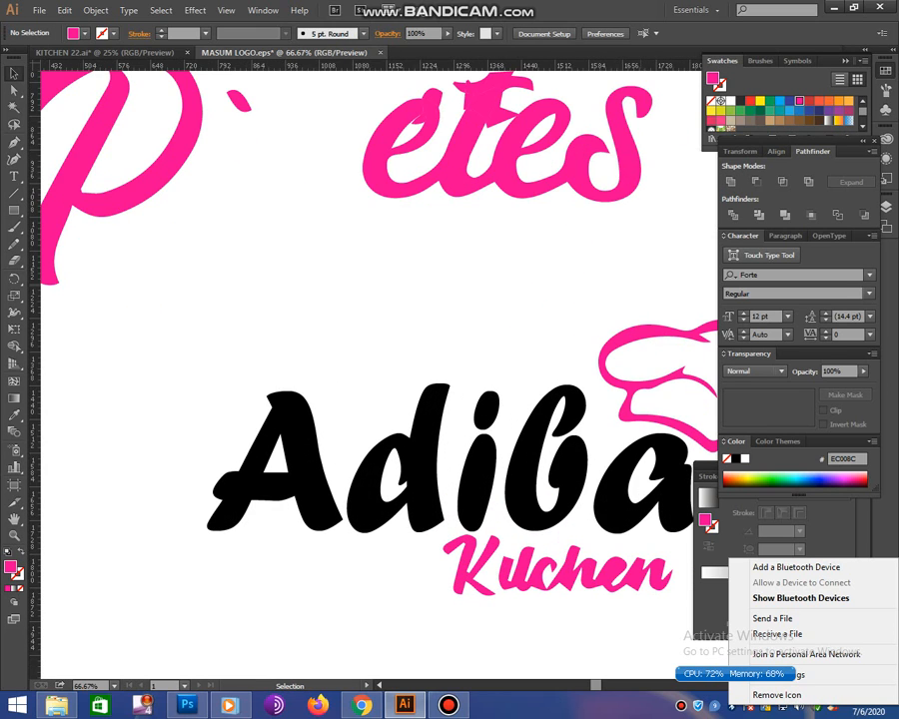
key("ctrl+plus")
left_click(477, 412)
key("Delete")
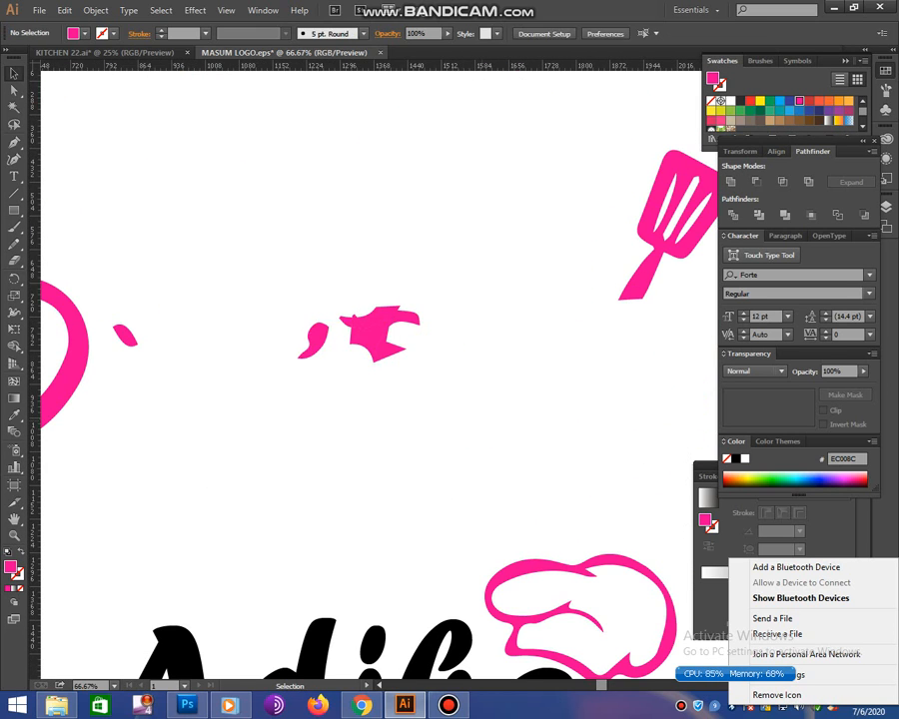
left_click_drag(240, 256, 424, 371)
key("Delete")
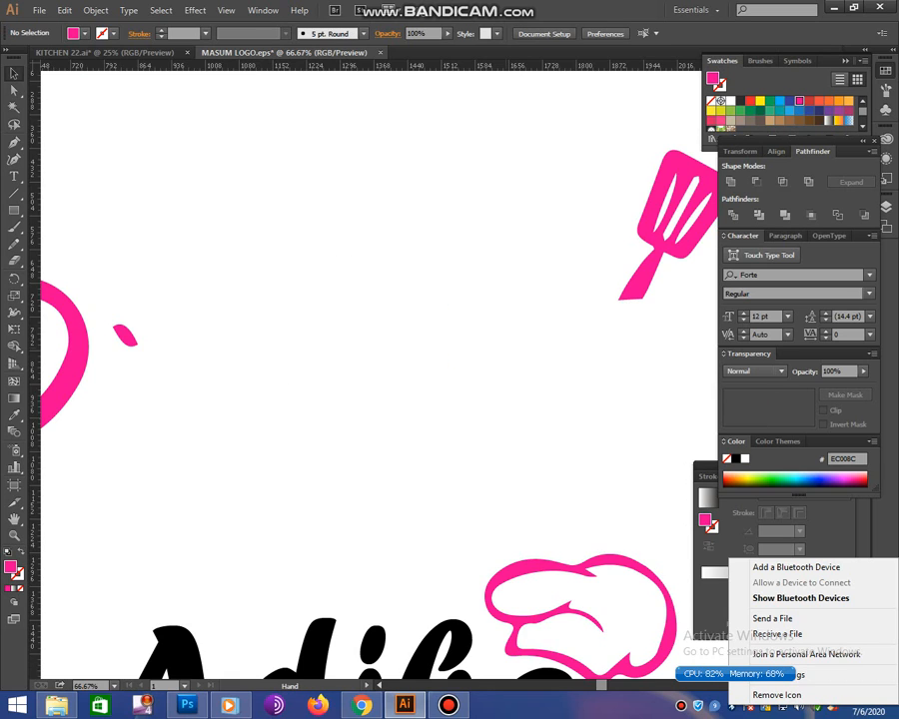
- Separate the spatula from the loose unfilled slot pieces by moving it to an empty area, and delete those pieces
left_click_drag(480, 329, 377, 411)
left_click_drag(595, 292, 523, 427)
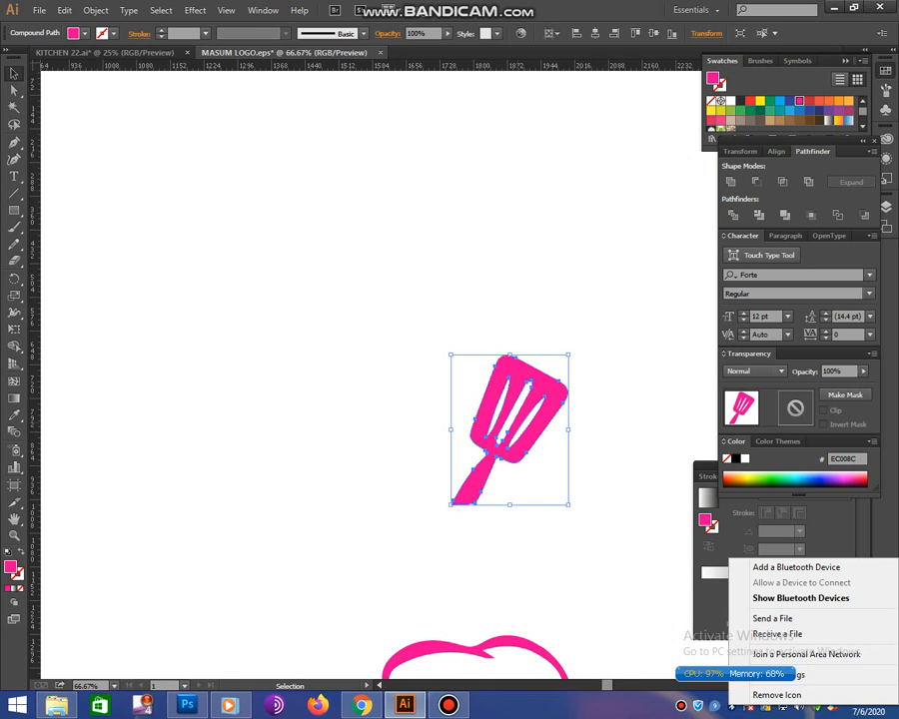
right_click(520, 432)
key("Escape")
left_click(516, 427)
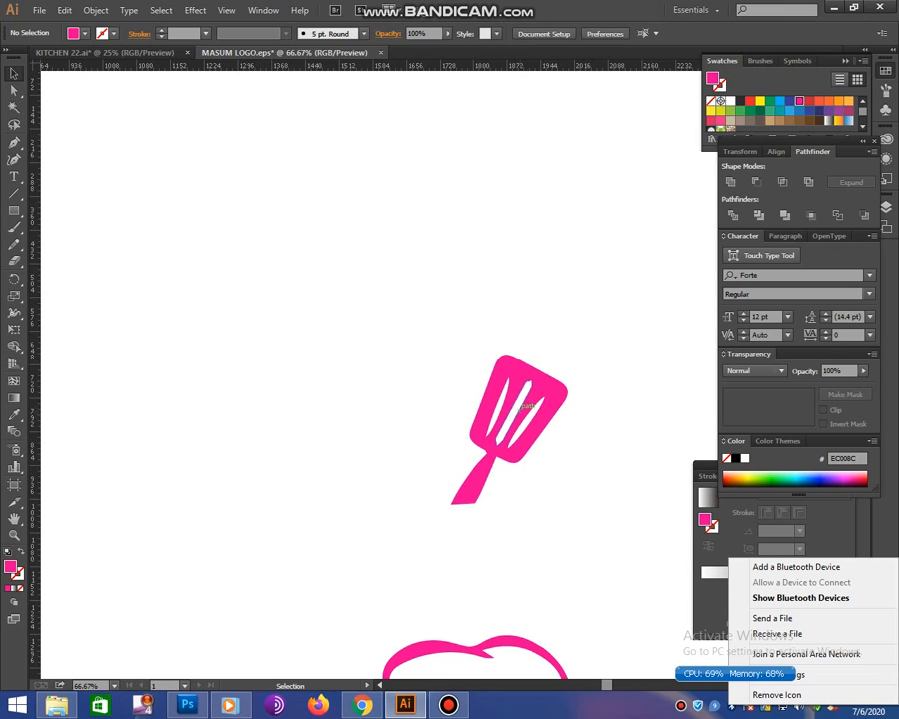
left_click_drag(522, 397, 588, 314)
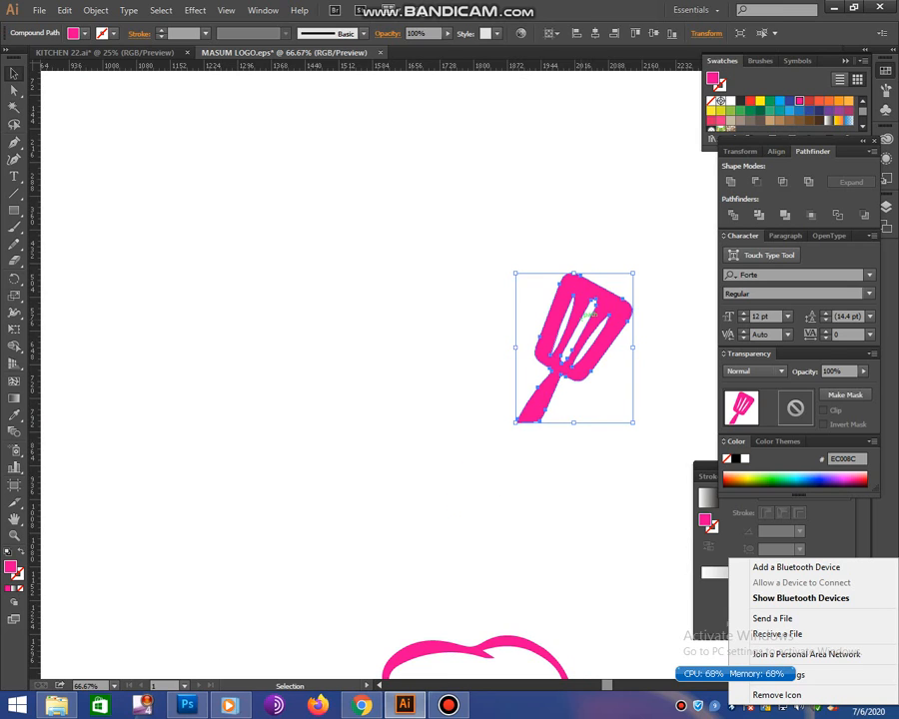
left_click(556, 396)
left_click_drag(504, 245, 617, 380)
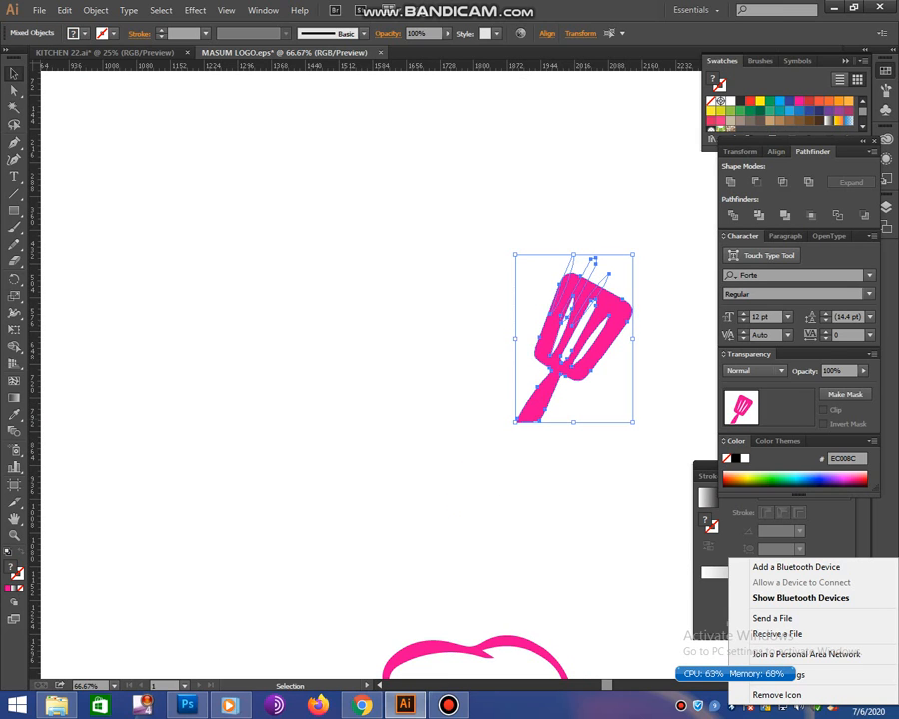
left_click(643, 265)
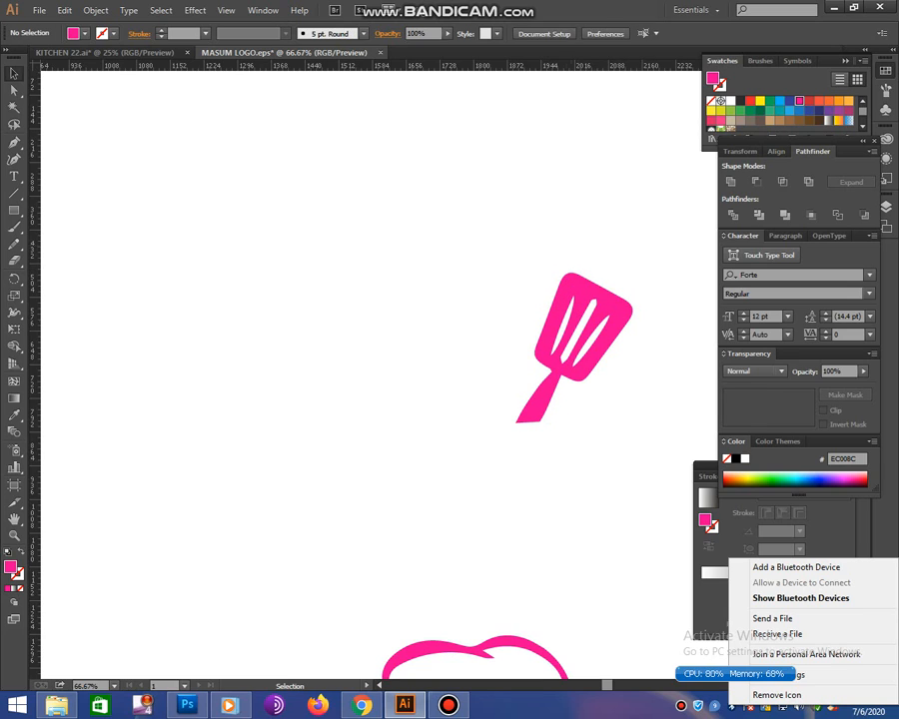
left_click_drag(564, 239, 289, 248)
key("Delete")
left_click(384, 289)
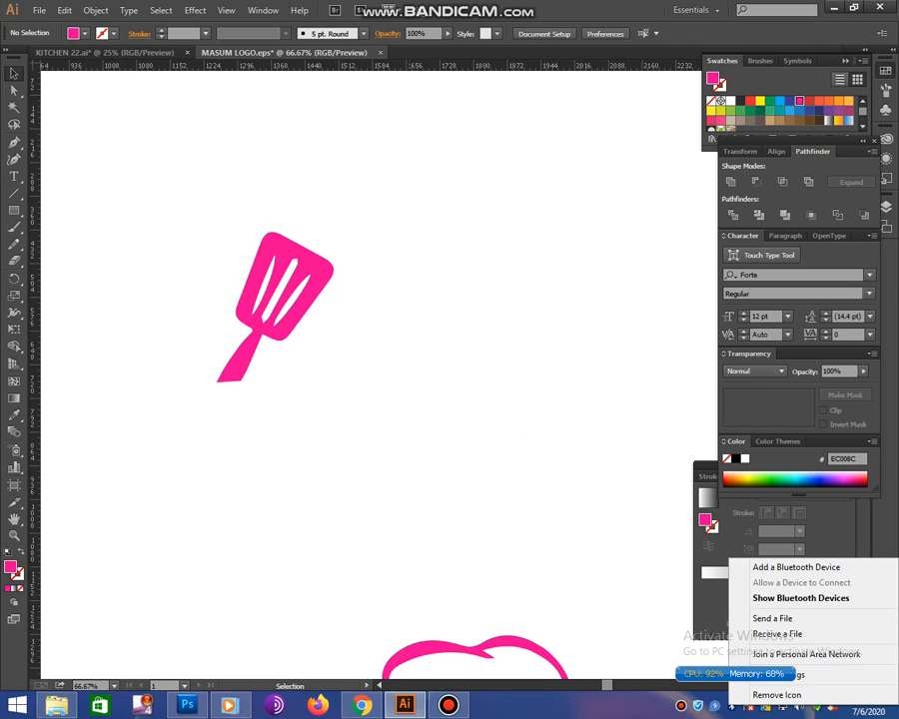
left_click_drag(182, 221, 298, 321)
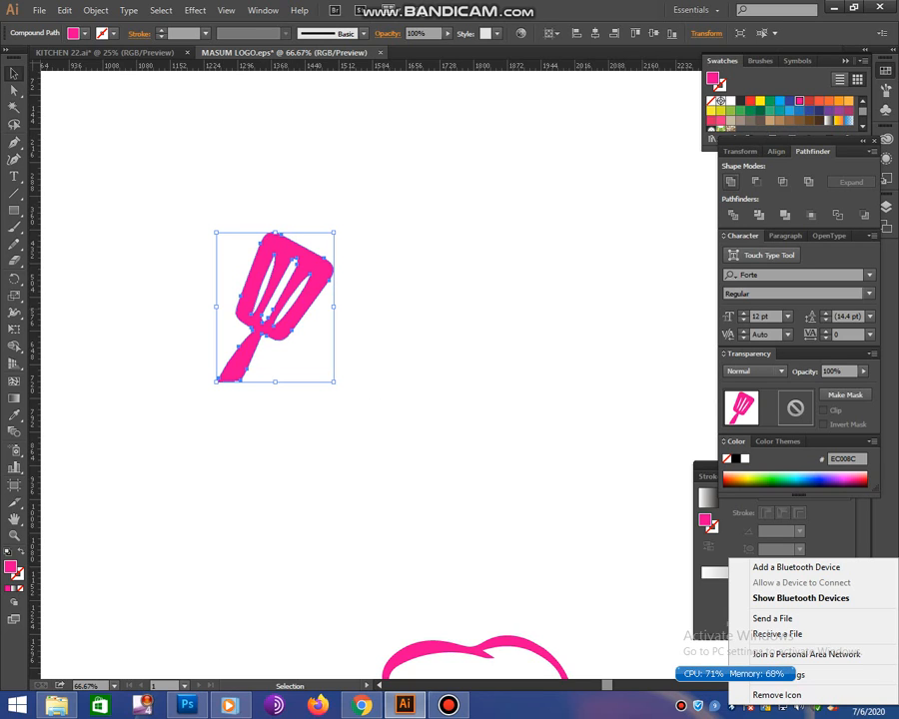
- Delete the remaining pink P and its accent mark from the old logo
key("ctrl+minus")
key("ctrl+minus")
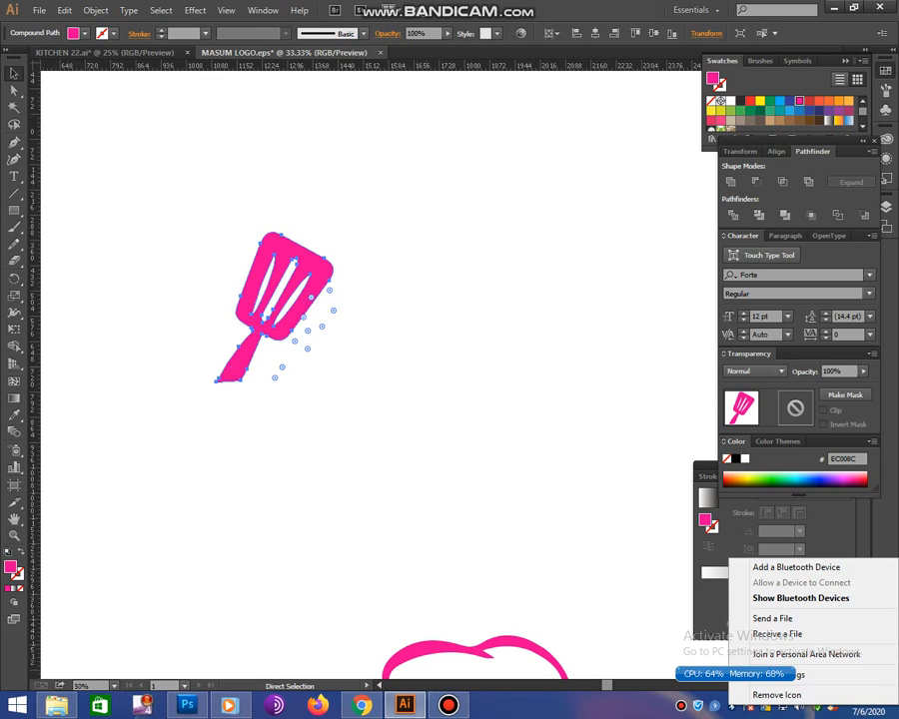
left_click_drag(280, 360, 420, 277)
left_click_drag(215, 229, 441, 405)
key("Delete")
- Move the spatula onto the top of the "b" in Adiba and rotate it slightly counterclockwise
left_click_drag(500, 244, 578, 386)
left_click_drag(578, 387, 481, 375)
key("ctrl+shift+a")
key("ctrl+shift+a")
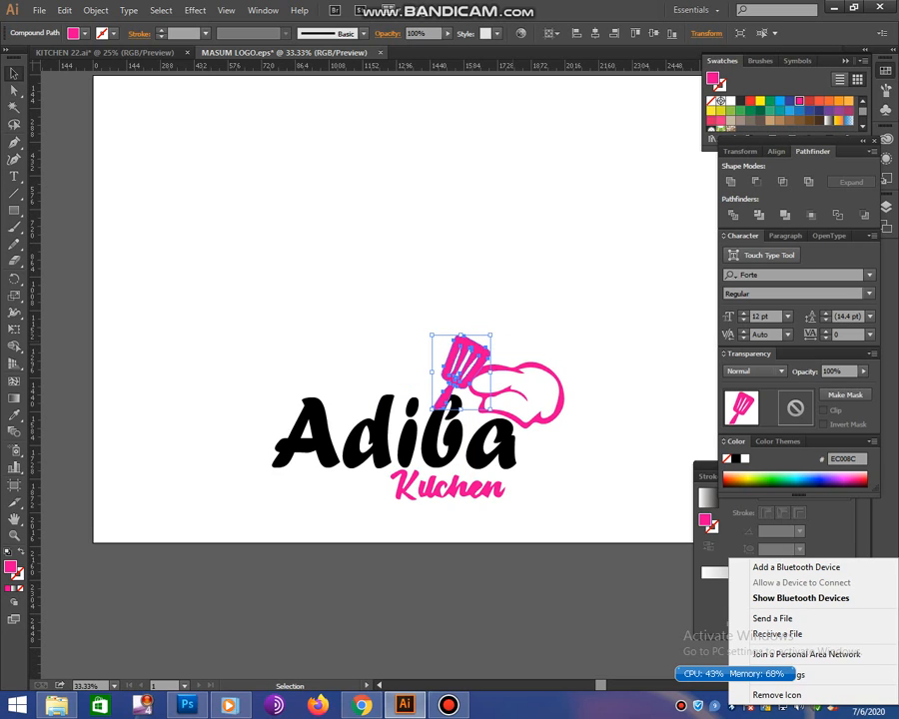
left_click_drag(495, 330, 488, 323)
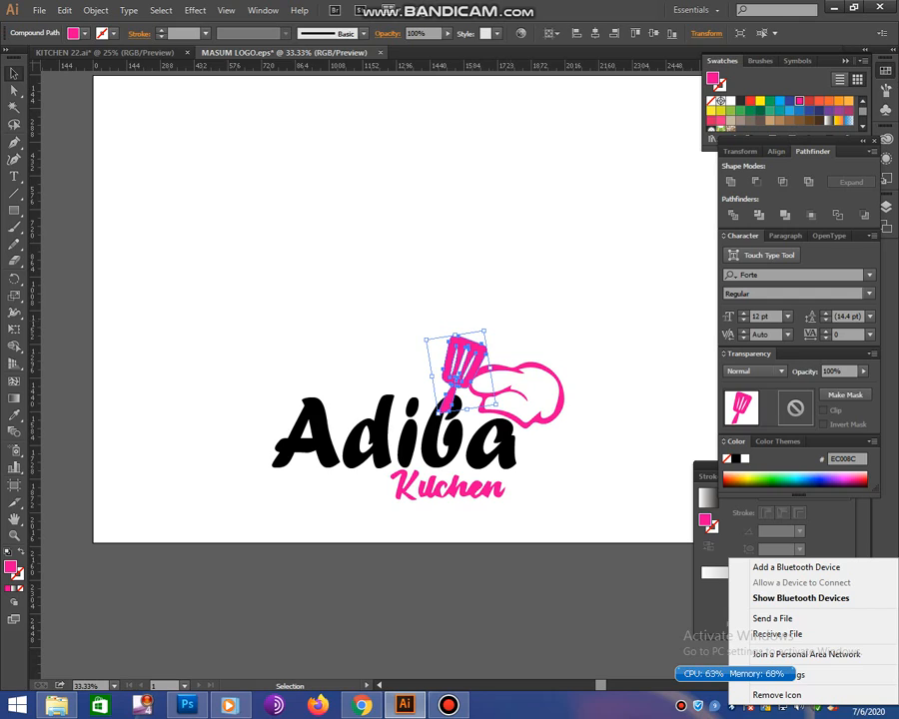
left_click(519, 284)
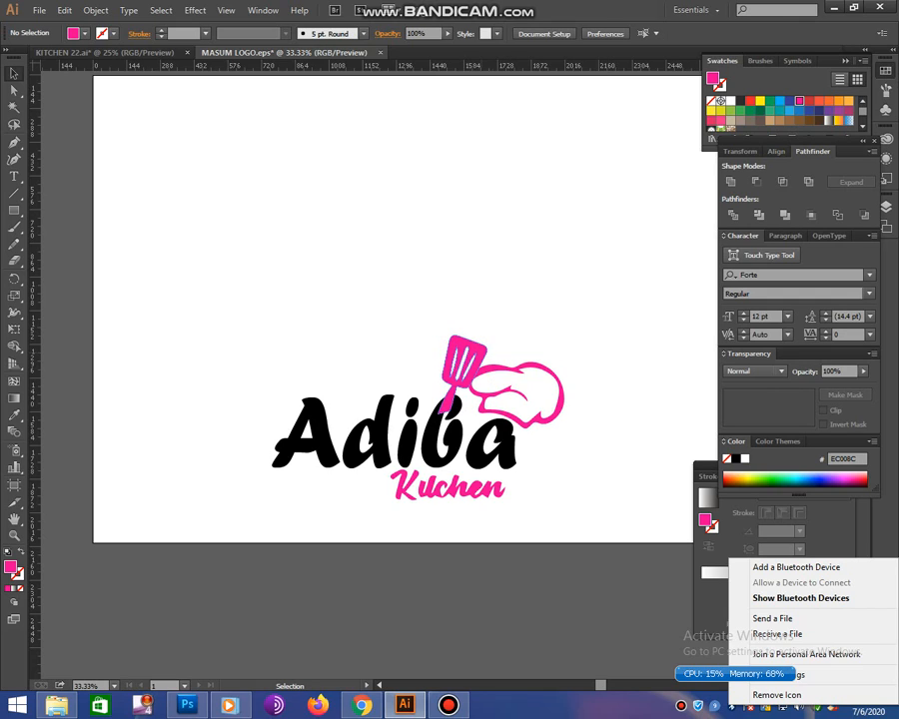
- Move the spatula onto the top of the "d" in Adiba so its handle continues the letter's stem
left_click_drag(476, 354, 420, 348)
key("ctrl+shift+a")
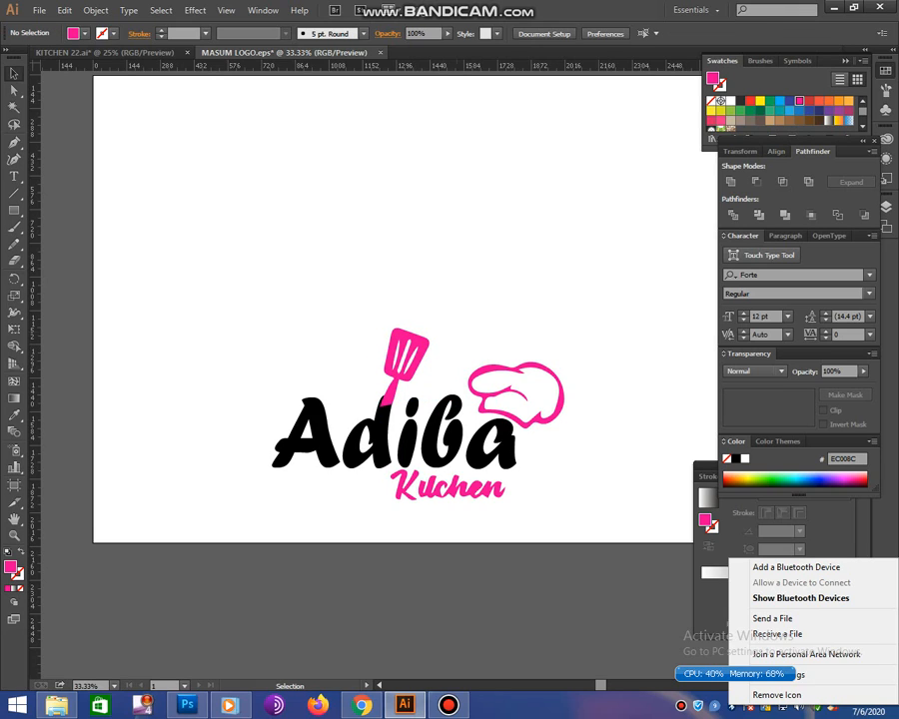
left_click(416, 352)
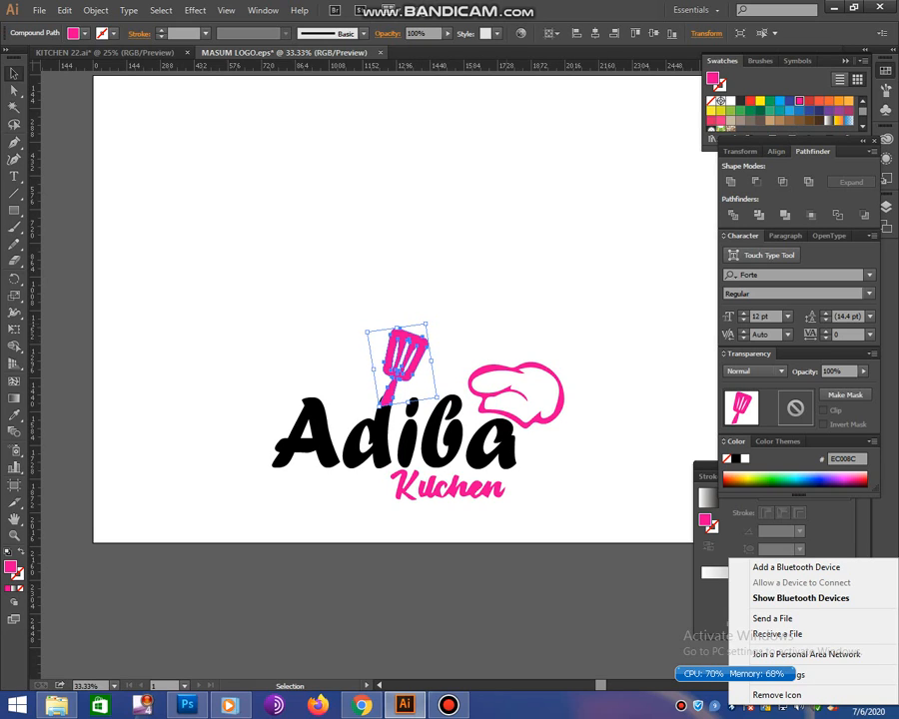
key("ctrl+shift+a")
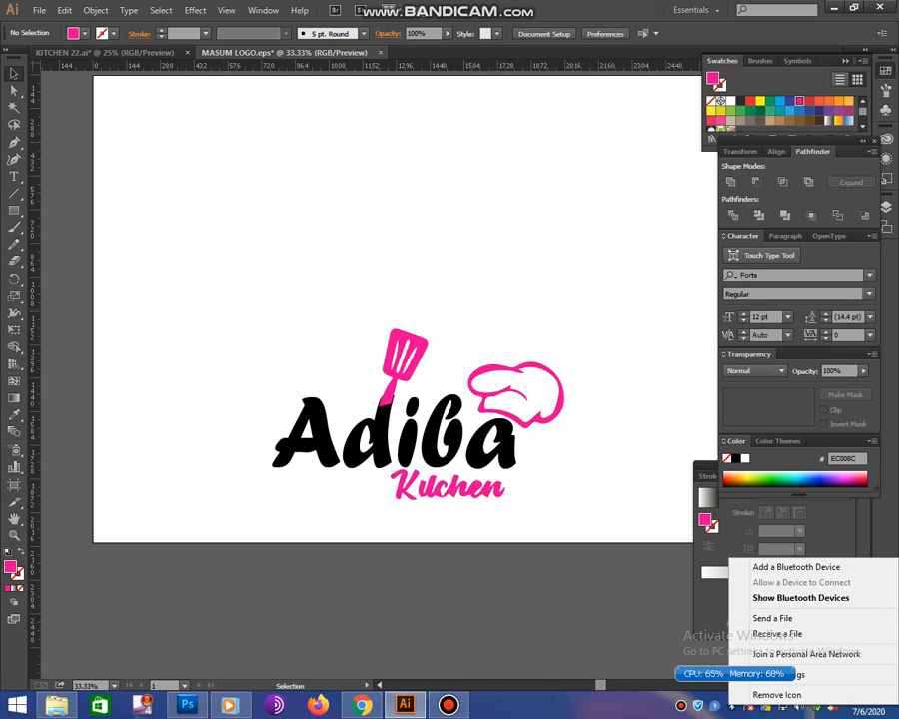
- Try changing the placement of the chef hat above the Adiba text, and undo the change
left_click_drag(221, 304, 569, 303)
key("ctrl+shift+a")
key("ctrl+z")
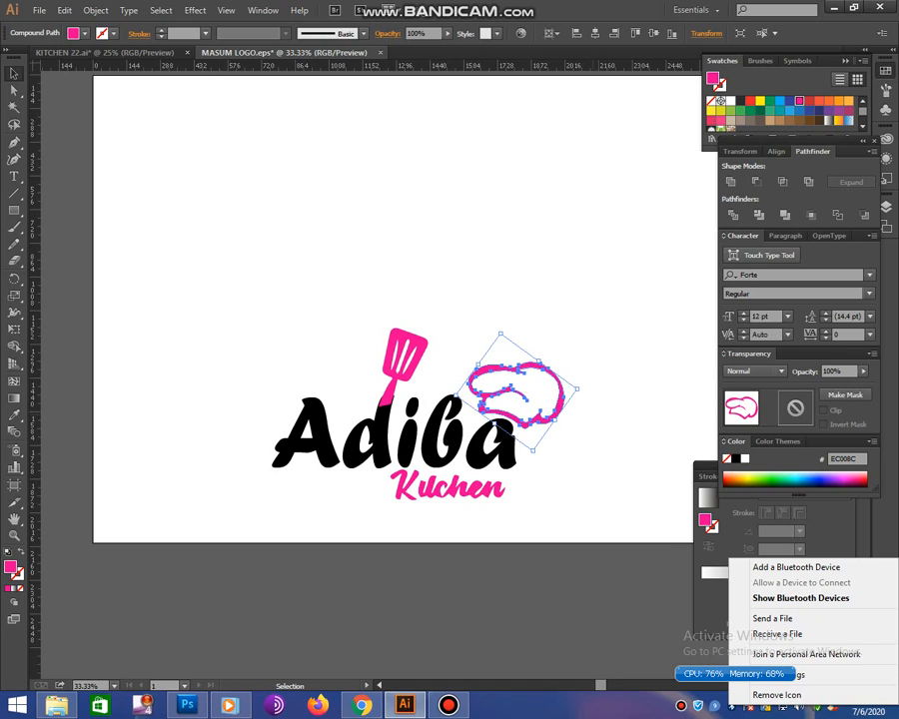
- Undo the last change to the chef hat
key("ctrl+z")
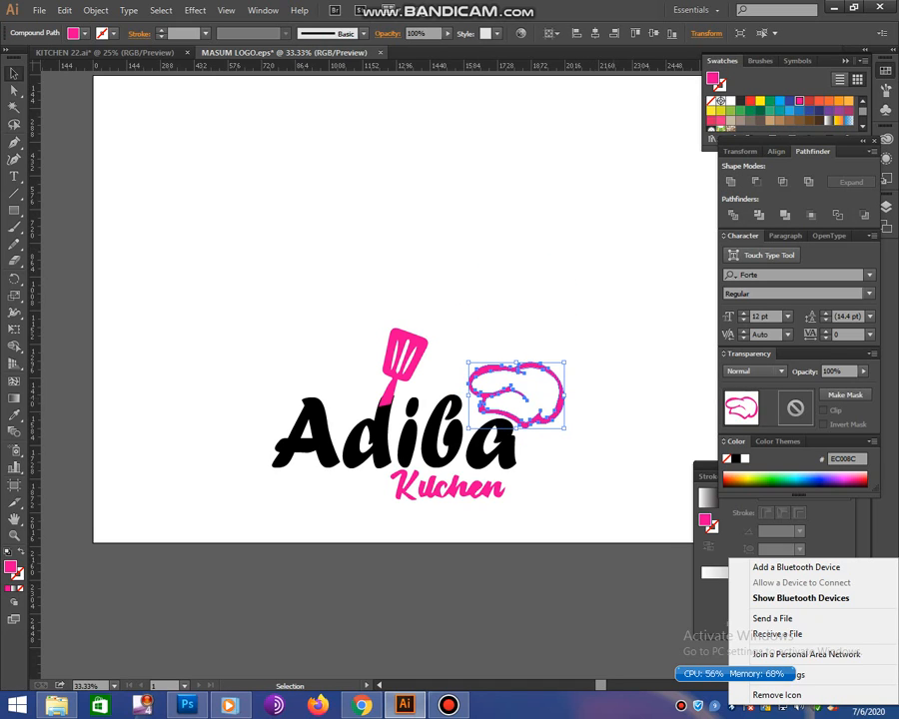
key("ctrl+shift+a")
left_click_drag(201, 320, 601, 467)
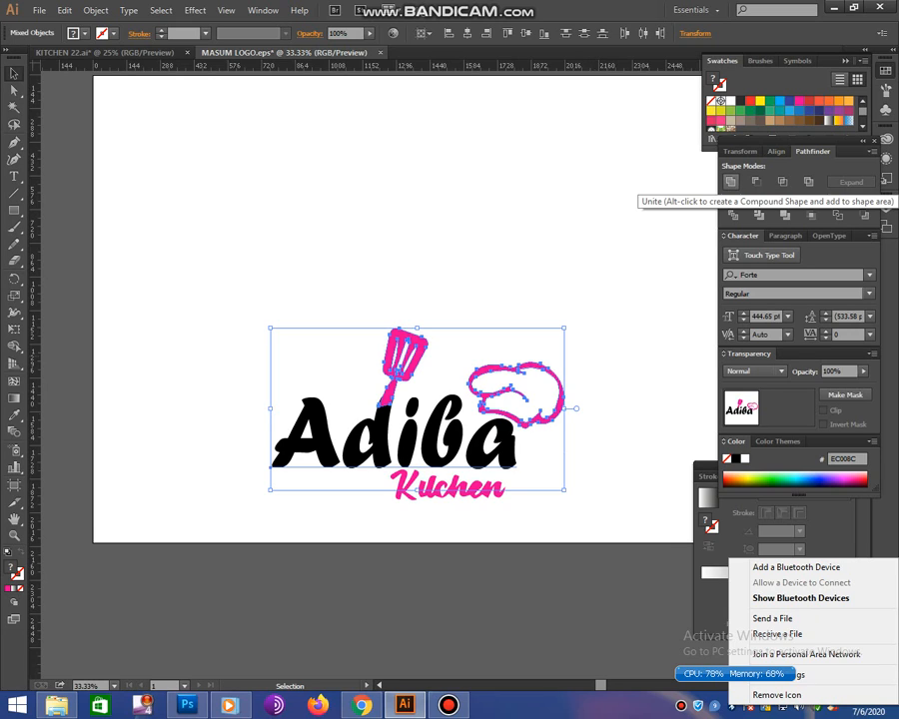
key("ctrl+shift+a")
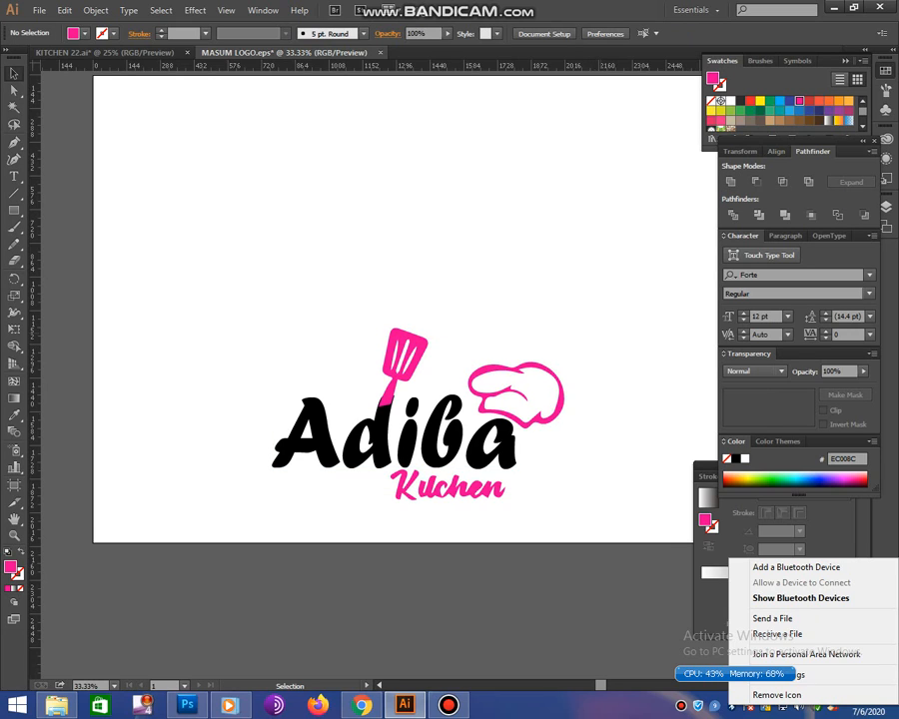
- Try moving the spatula and chef hat together up away from the Adiba text, and undo the move
left_click_drag(300, 329, 317, 289)
left_click_drag(236, 267, 518, 344)
key("ctrl+z")
left_click_drag(298, 256, 581, 300)
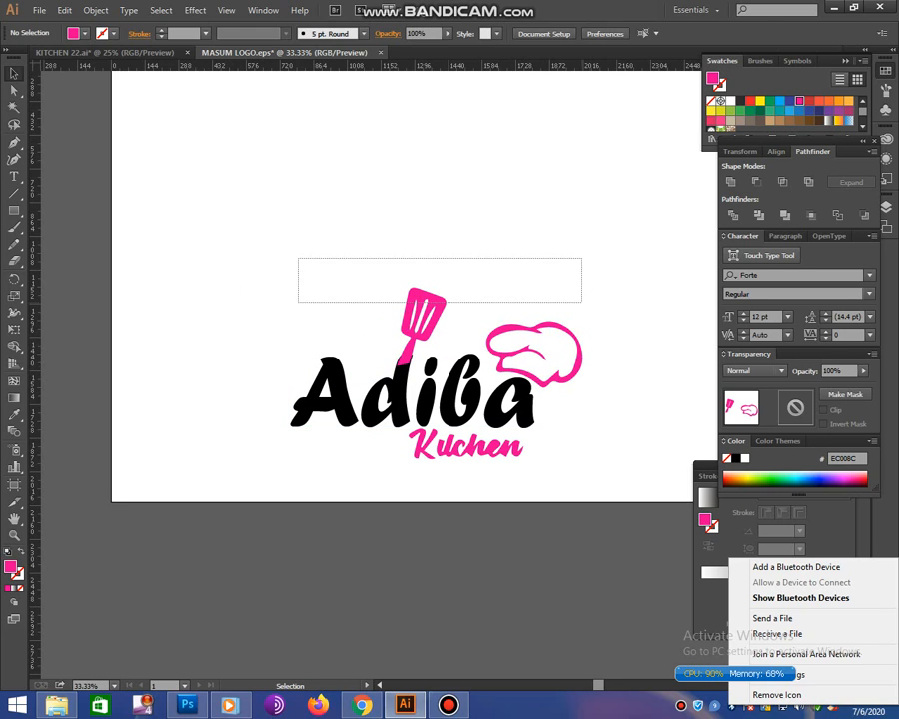
left_click_drag(447, 301, 454, 193)
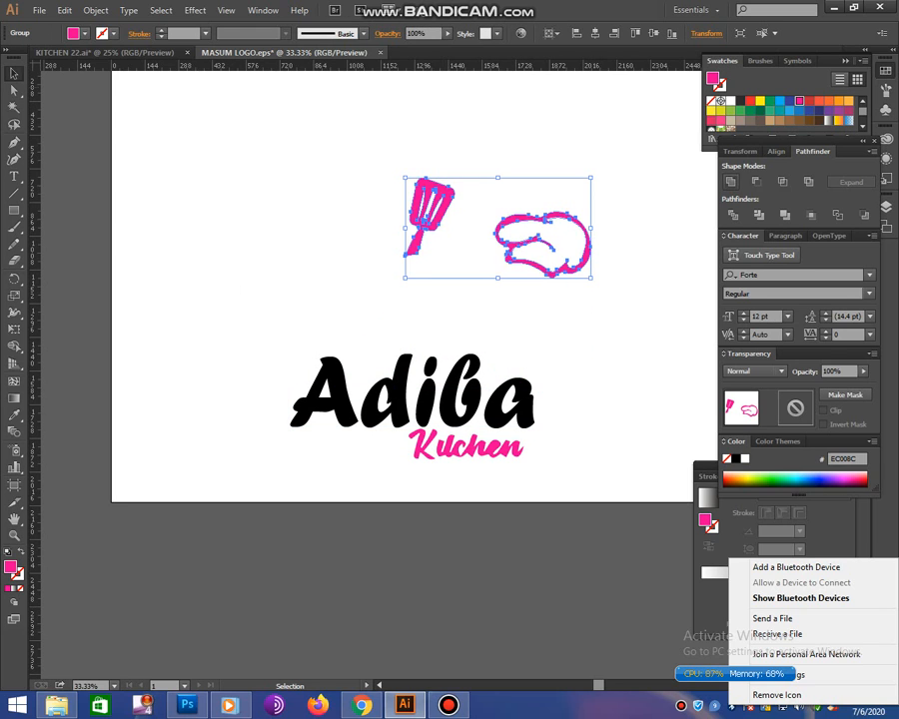
key("ctrl+z")
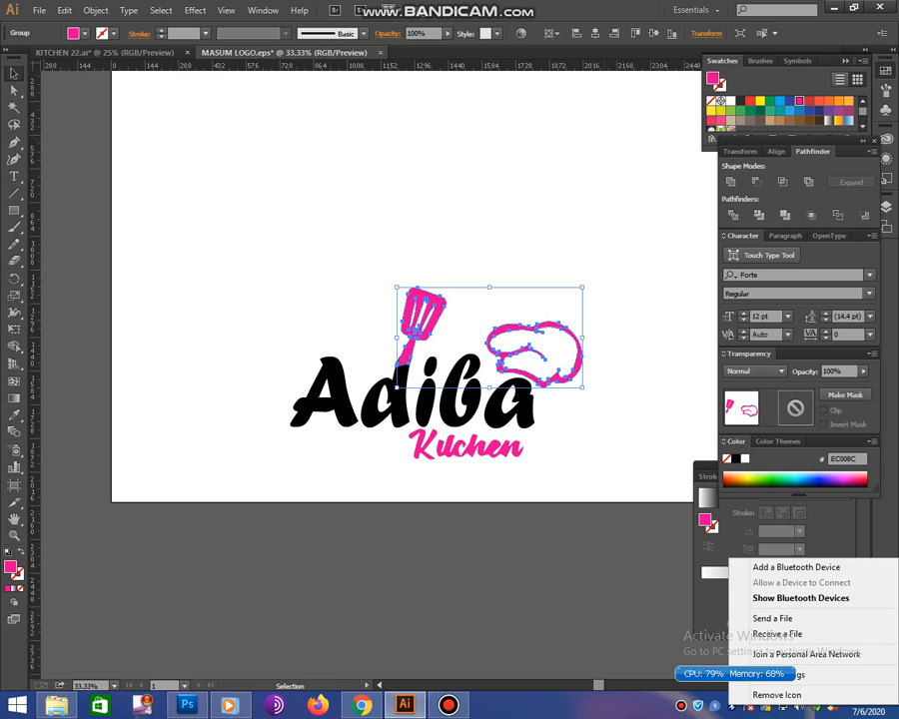
key("ctrl+shift+a")
- Try converting the Adiba text to outlines and uniting it with the spatula and chef hat, and undo both changes
right_click(522, 414)
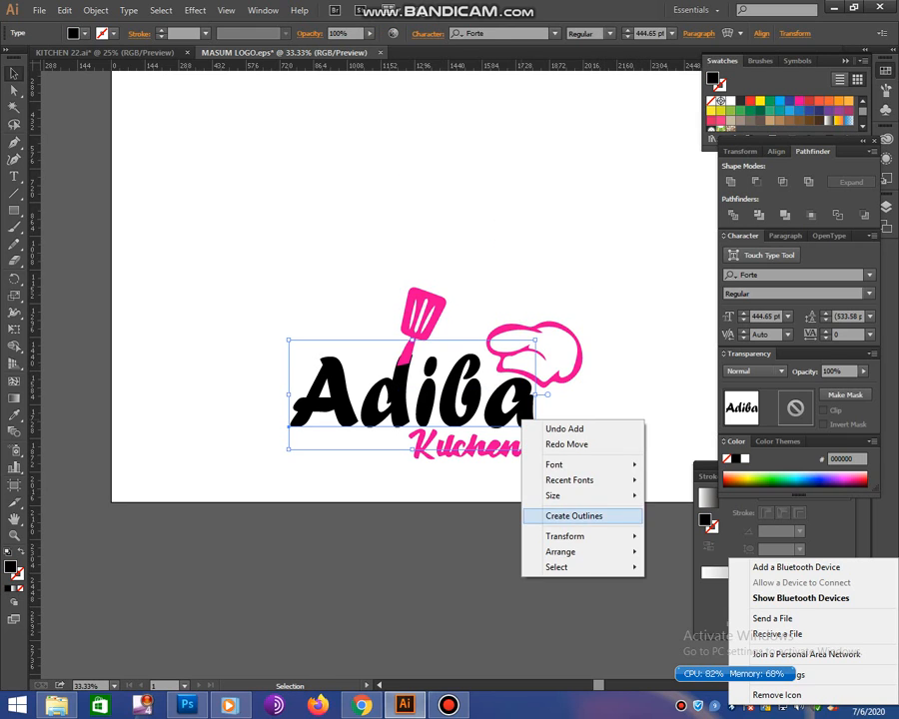
left_click(574, 514)
left_click(580, 376)
left_click_drag(219, 249, 599, 400)
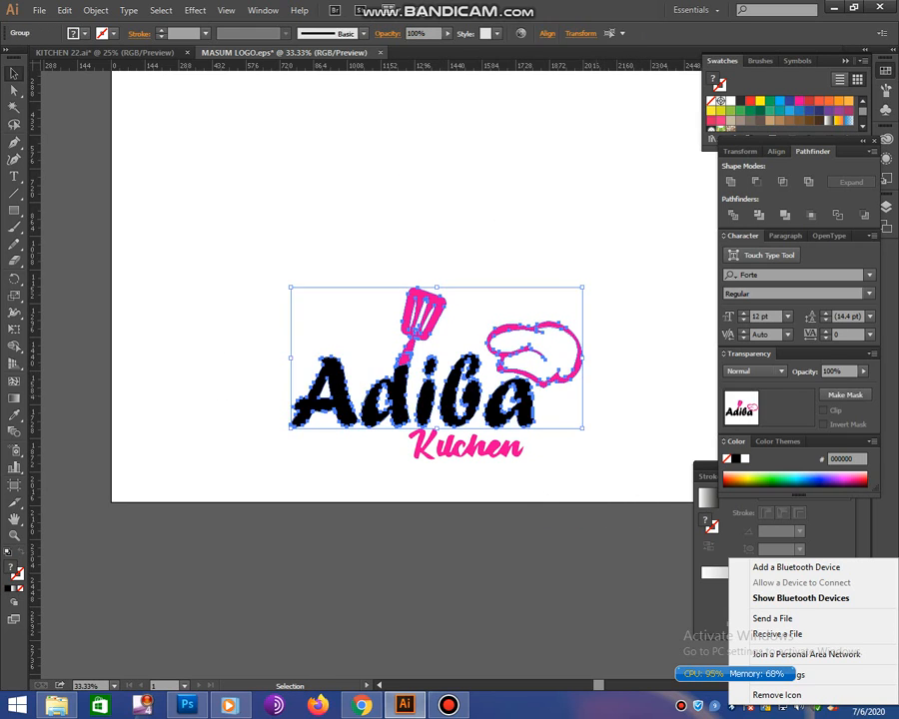
left_click(730, 182)
left_click(611, 261)
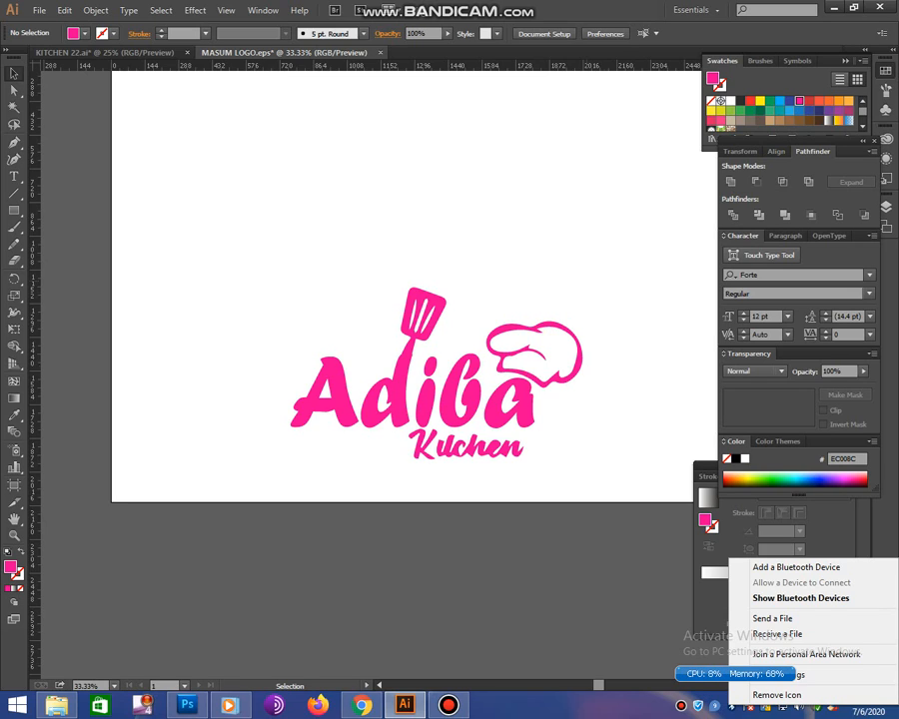
key("ctrl+z")
key("ctrl+z")
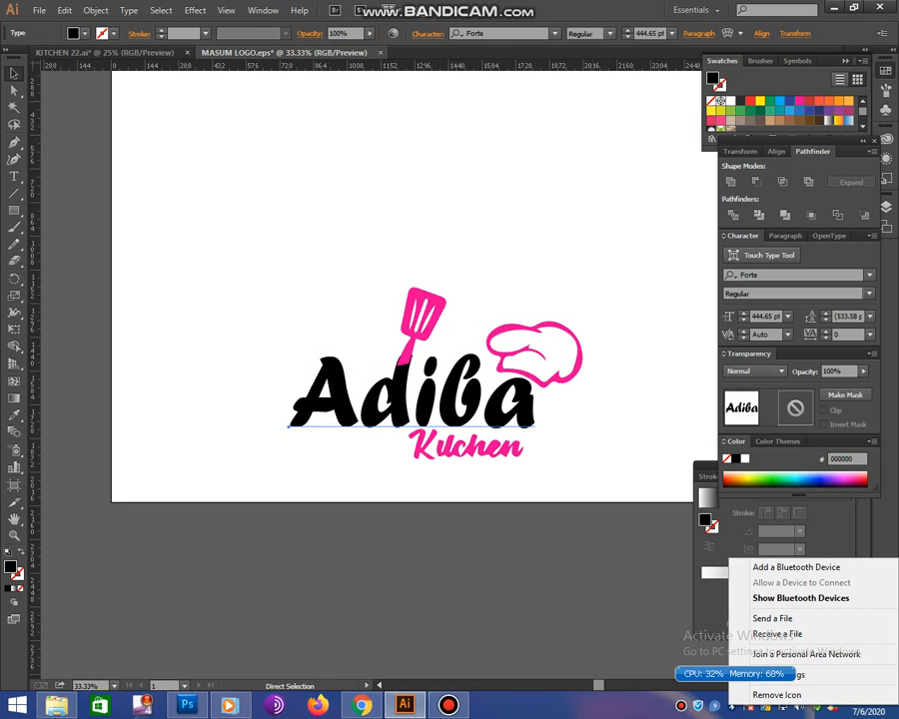
- Delete the "itchen" letters of the old pink Kitchen lettering, keeping the Adiba text
left_click(569, 464)
left_click_drag(559, 469, 362, 401)
left_click(508, 404)
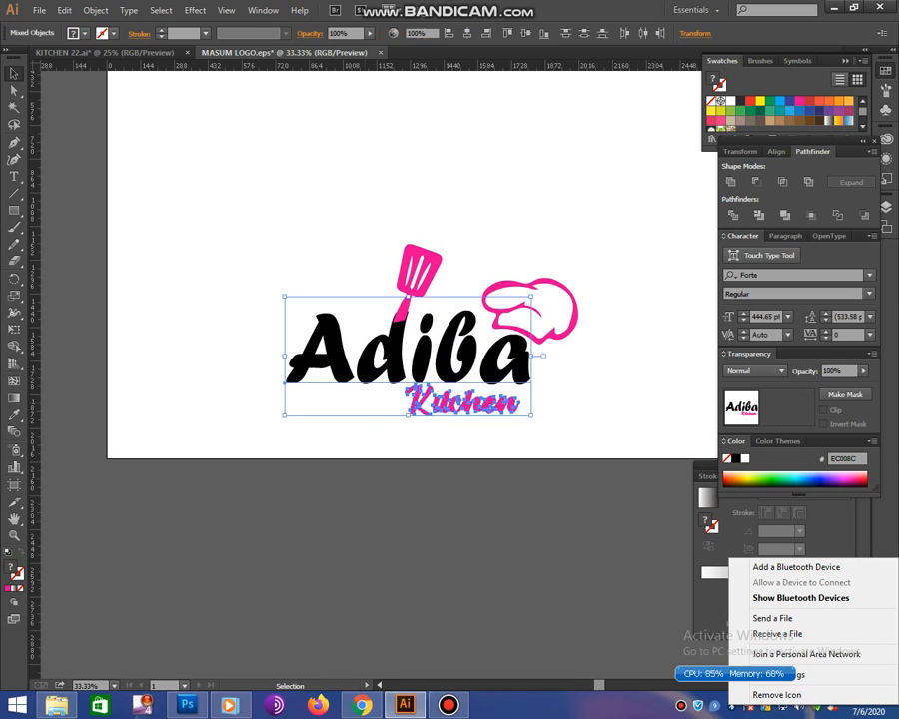
key("Delete")
key("ctrl+z")
left_click(561, 439)
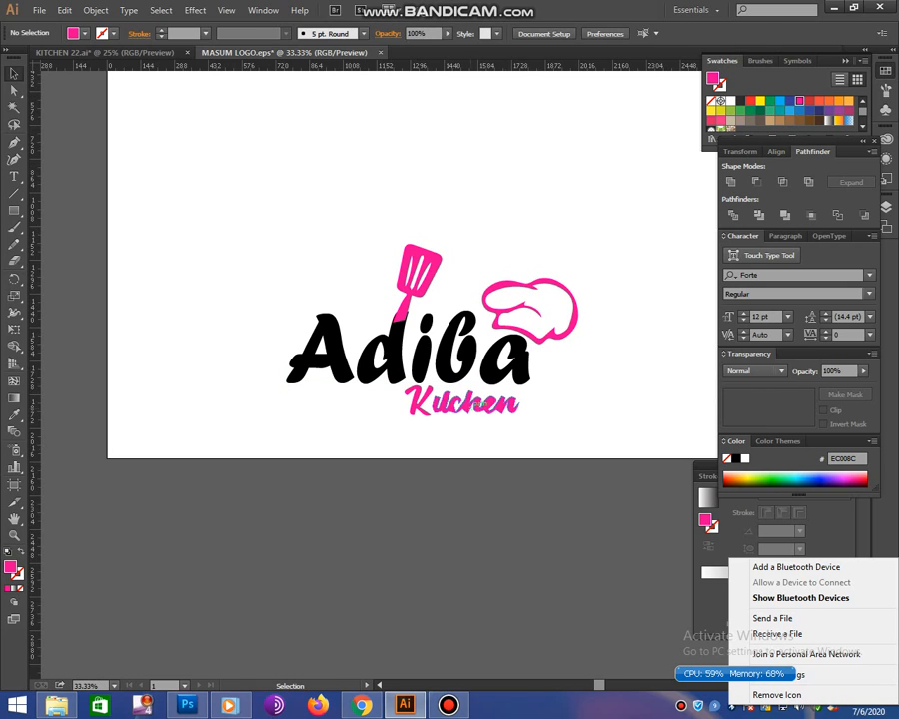
left_click(500, 403)
key("Delete")
- Delete the remaining pink K beneath the Adiba text
left_click_drag(519, 427, 379, 402)
right_click(427, 409)
left_click(589, 432)
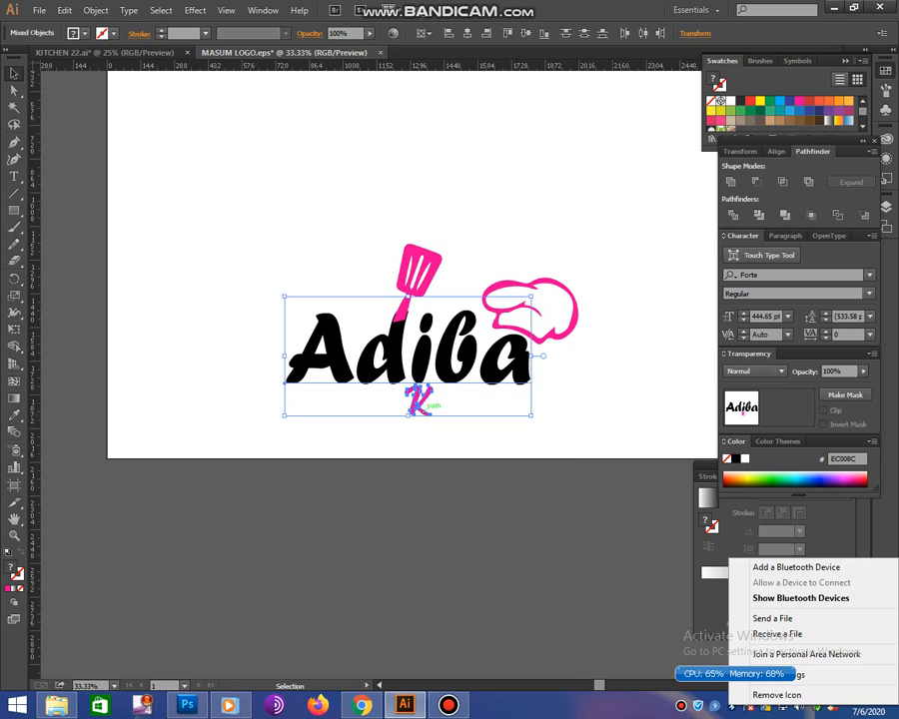
left_click(589, 431)
left_click(508, 364)
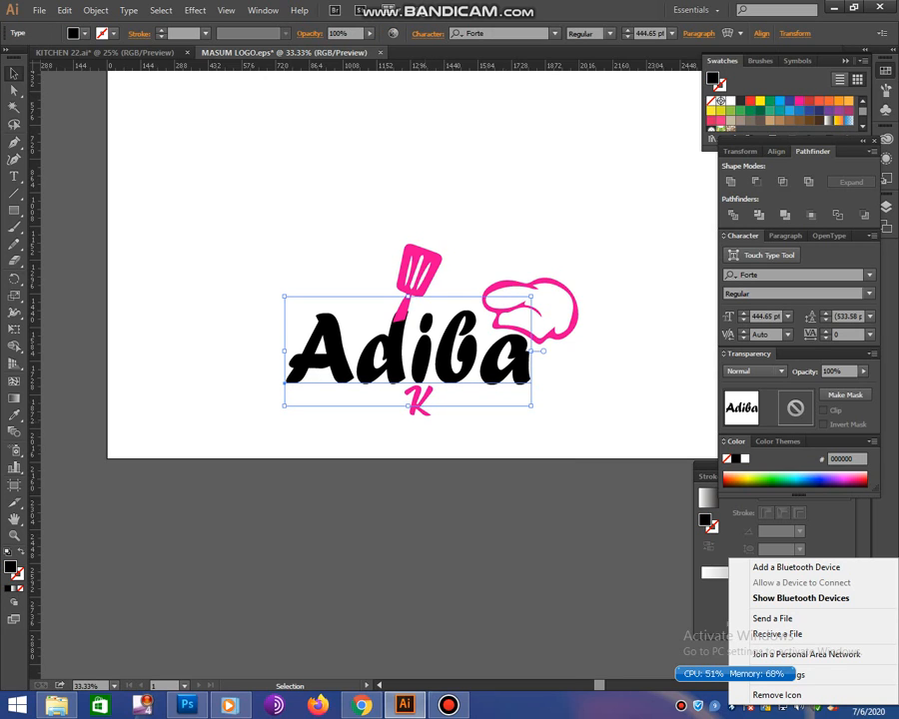
left_click_drag(418, 403, 409, 443)
key("Delete")
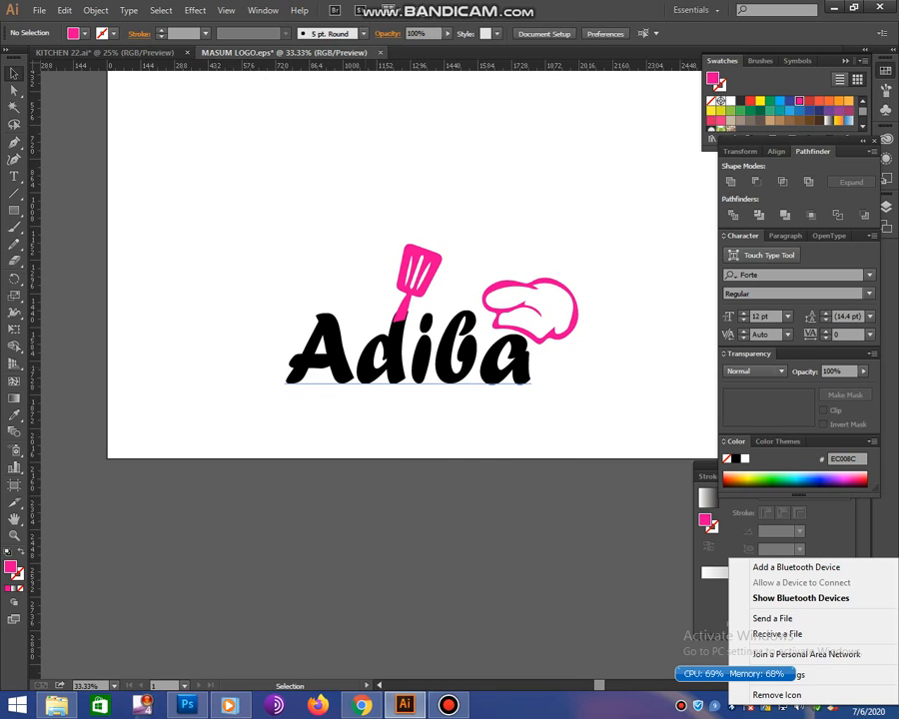
- Duplicate the Adiba text above the logo and change the copy's wording to "Kitchen"
left_click_drag(400, 369, 340, 165)
double_click(340, 150)
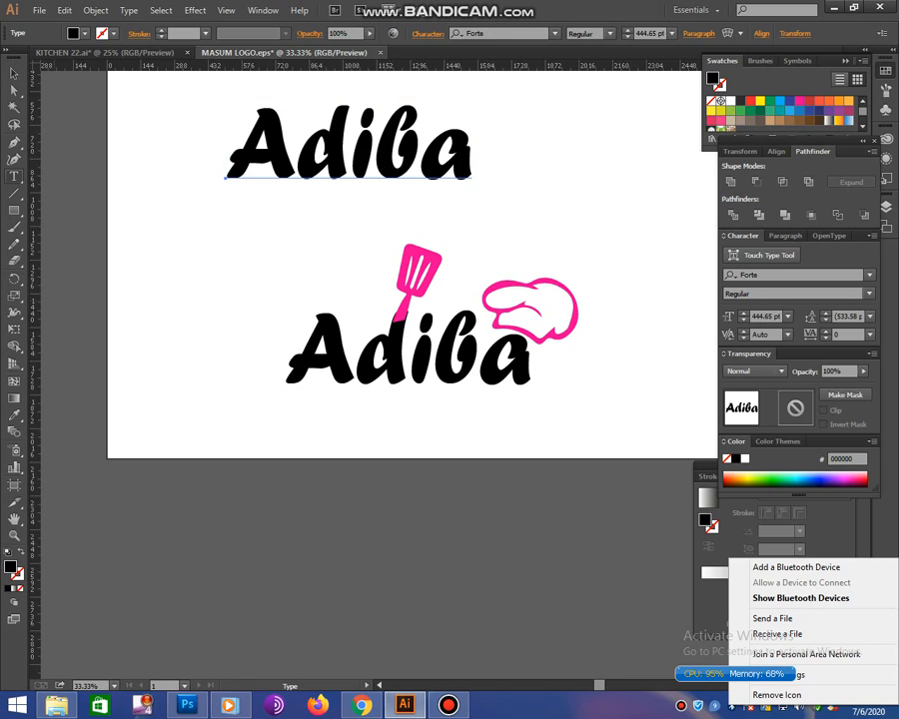
key("ctrl+a")
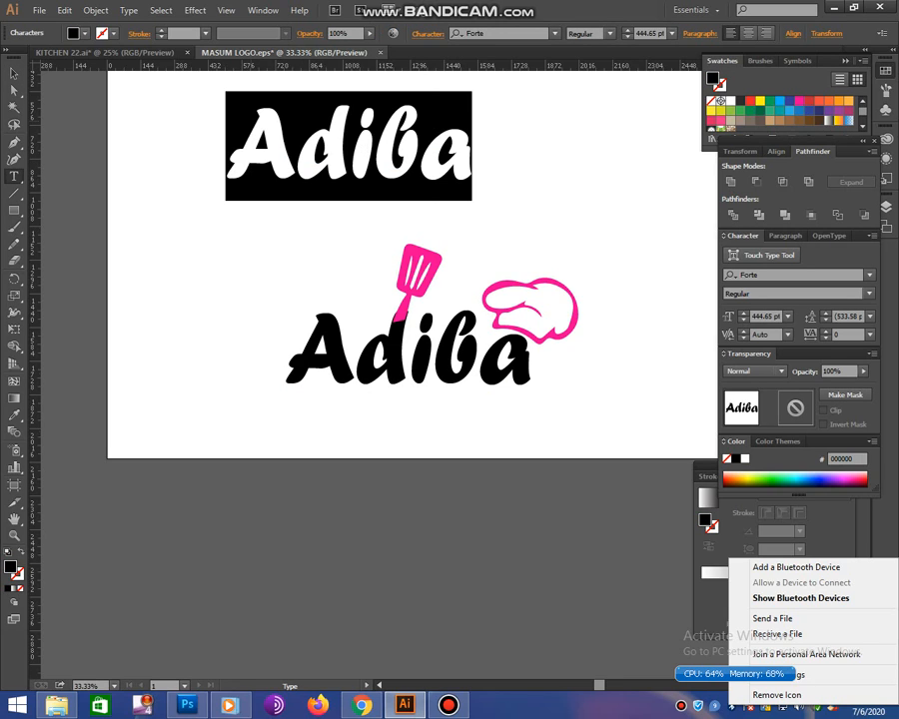
type("Kit")
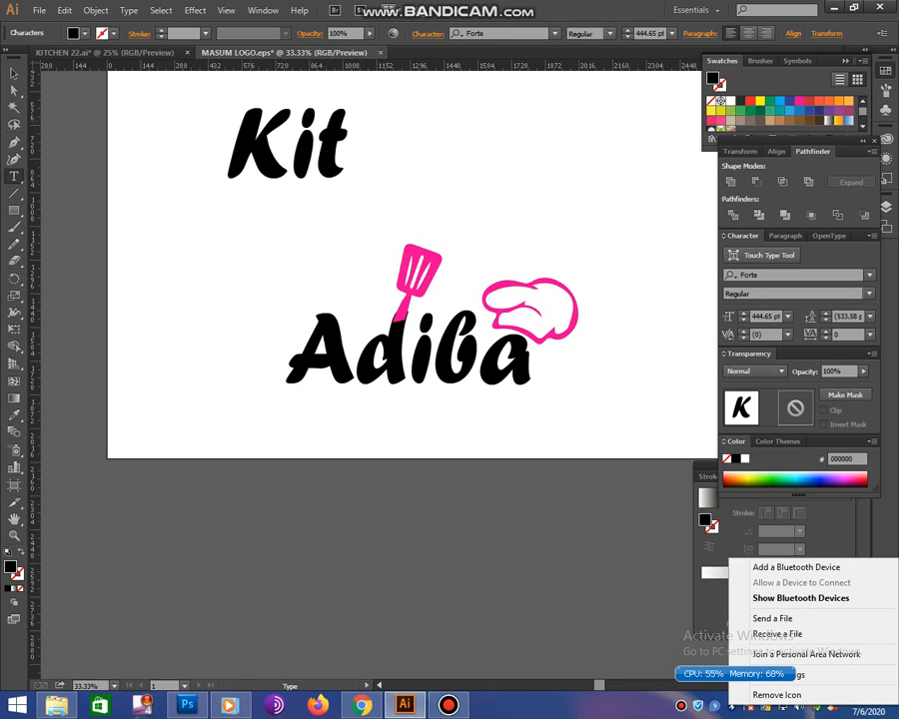
type("chen")
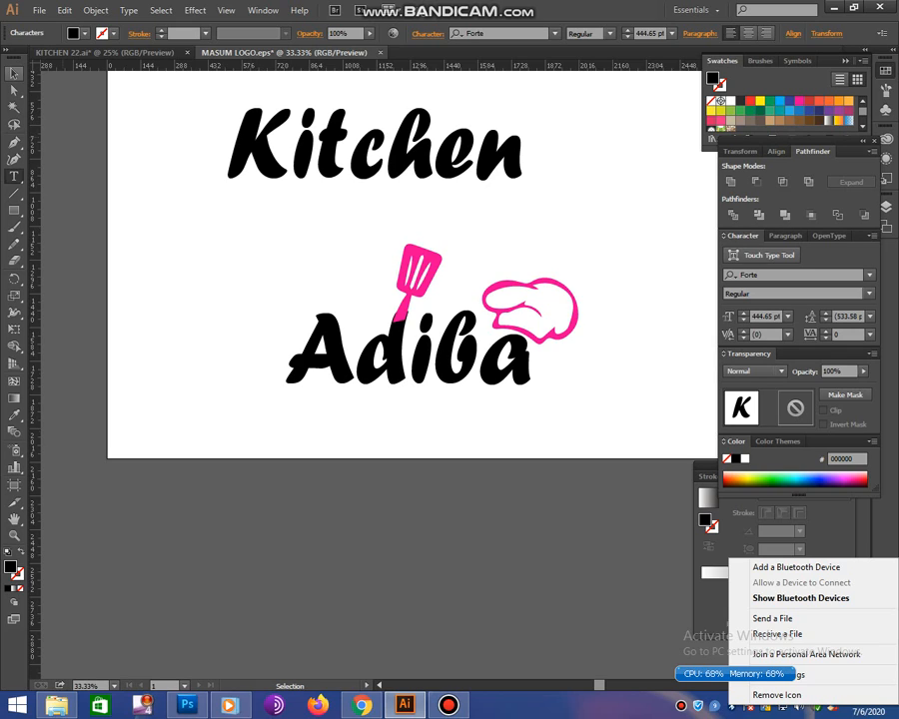
key("Escape")
- Scale the Kitchen text down to about 157 pt and place it beneath the "iba" of Adiba
left_click_drag(522, 91, 436, 123)
left_click_drag(394, 127, 416, 415)
key("ctrl+shift+a")
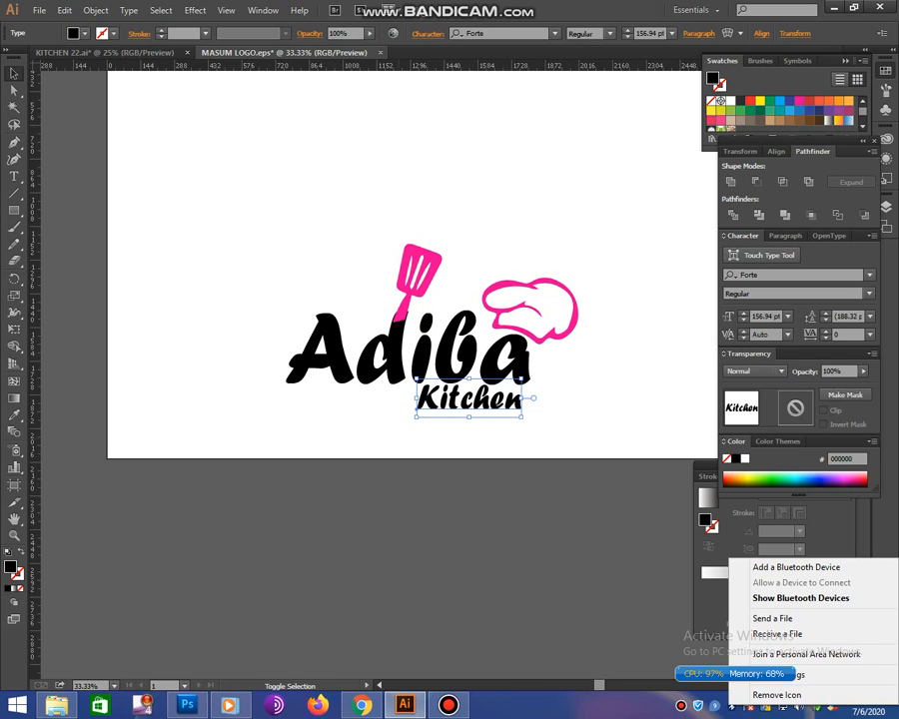
- Fill the Kitchen text with red ED1C24 and enlarge it slightly
left_click(750, 101)
key("ctrl+shift+a")
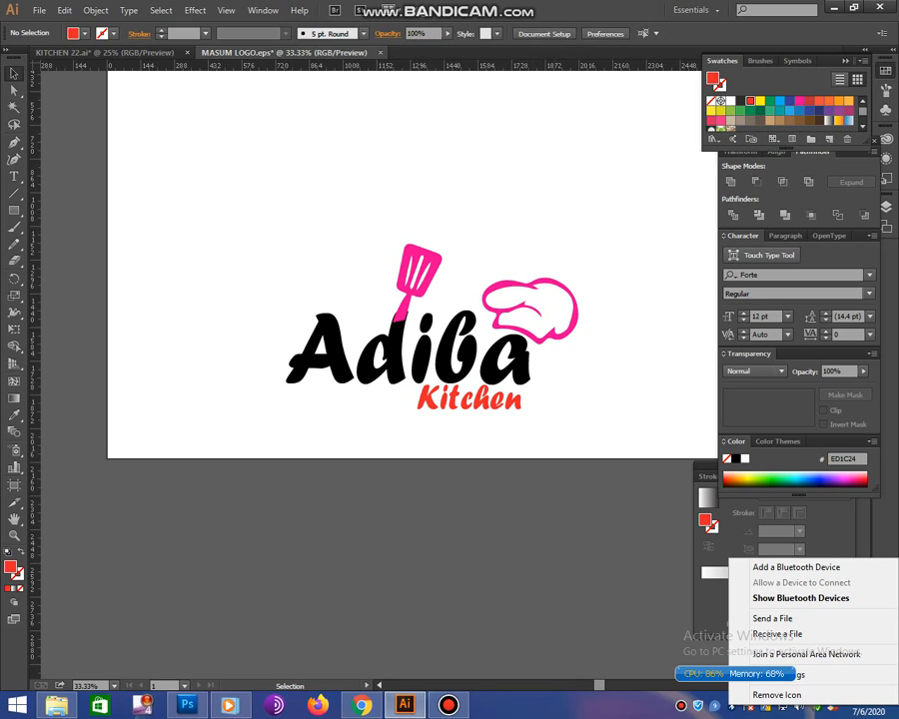
left_click(470, 398)
left_click_drag(416, 418, 408, 420)
- Convert the Adiba text to outlines
left_click(228, 247)
left_click_drag(228, 247, 603, 349)
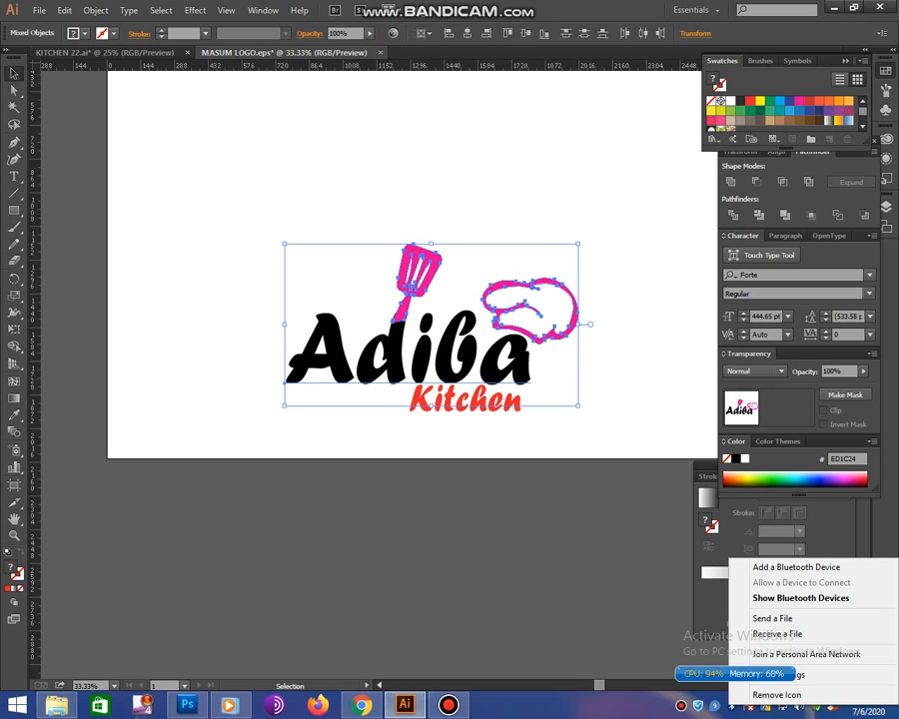
left_click(602, 352)
right_click(522, 372)
left_click(574, 467)
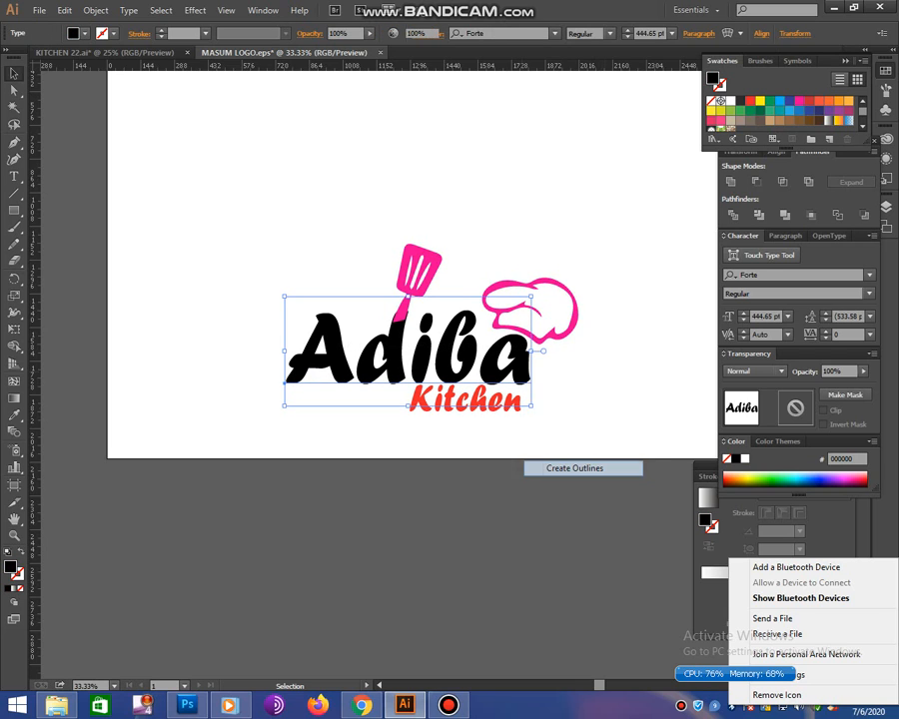
left_click_drag(238, 364, 565, 226)
left_click(565, 225)
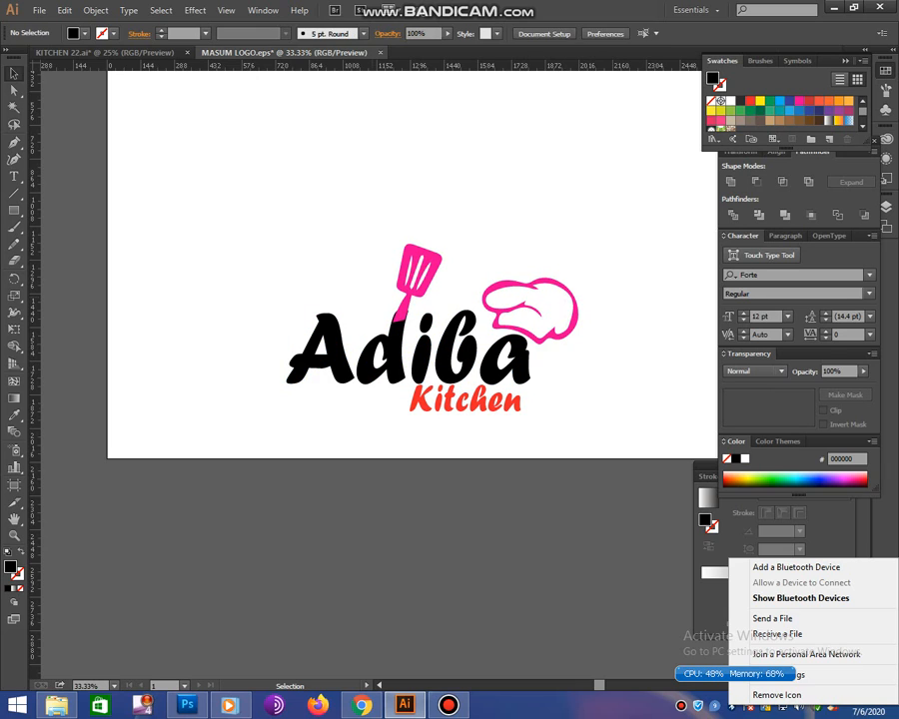
- Ungroup the outlined Adiba lettering, spatula and chef hat
left_click(397, 320)
right_click(397, 309)
left_click(432, 377)
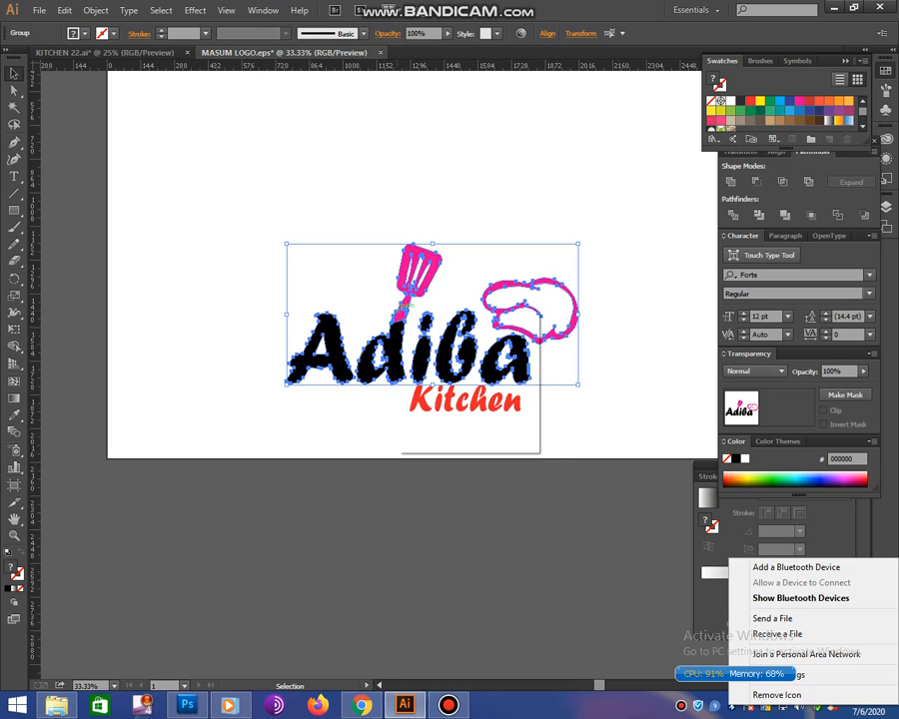
left_click(372, 271)
left_click_drag(373, 271, 400, 300)
right_click(393, 313)
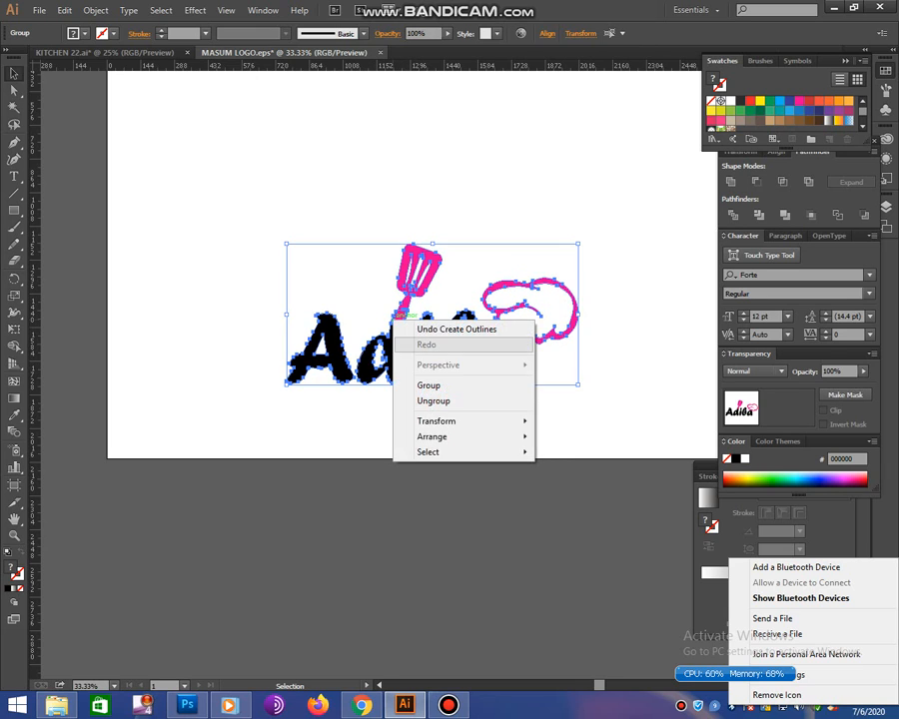
left_click(432, 400)
key("ctrl+shift+a")
- Move the lower-right corner point of the spatula handle outward to the right edge of the "d" stem, levelling the handle's end
key("a")
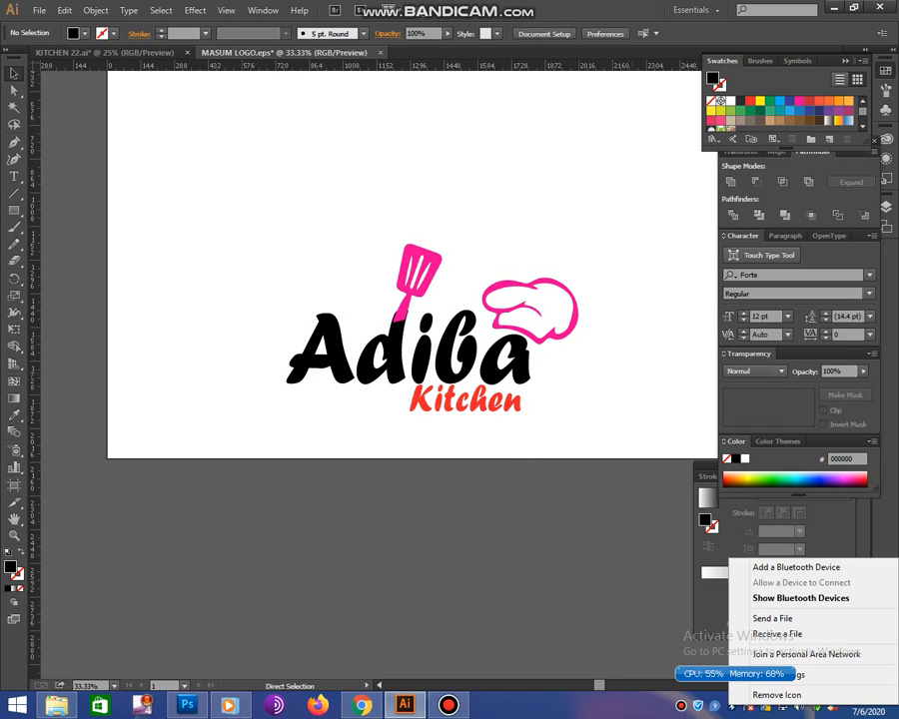
key("ctrl+plus")
key("ctrl+plus")
key("ctrl+plus")
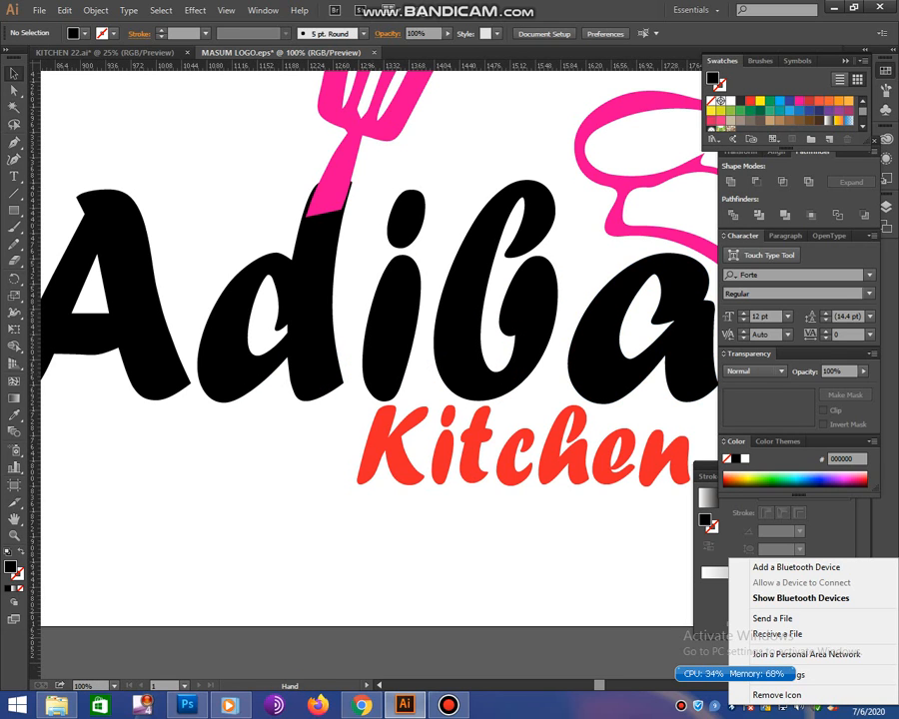
left_click_drag(430, 200, 463, 262)
left_click(368, 245)
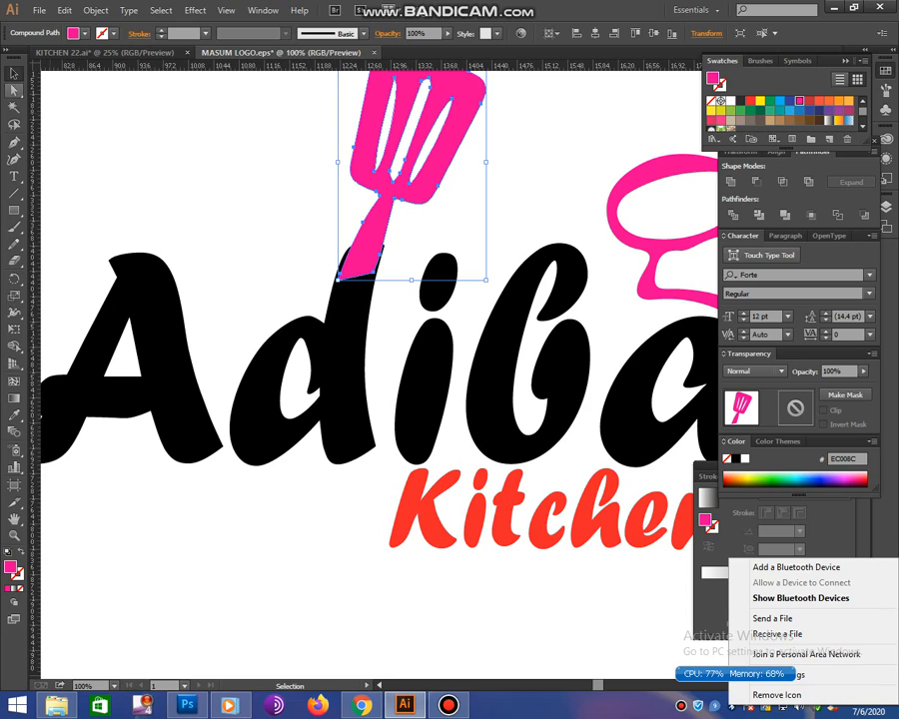
left_click(14, 90)
key("ctrl+shift+a")
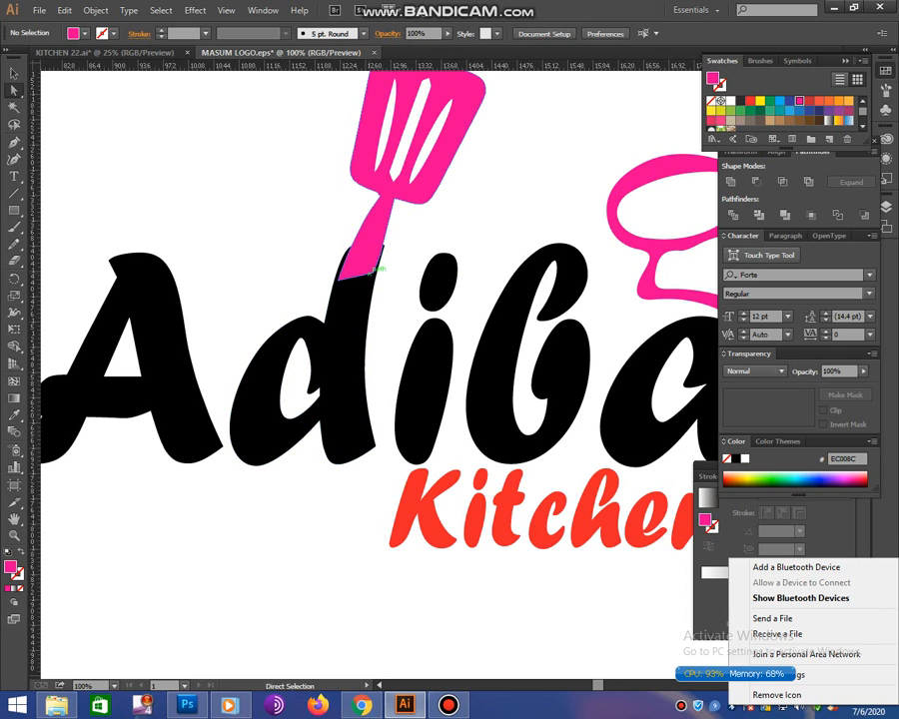
left_click(374, 271)
left_click_drag(365, 263, 379, 273)
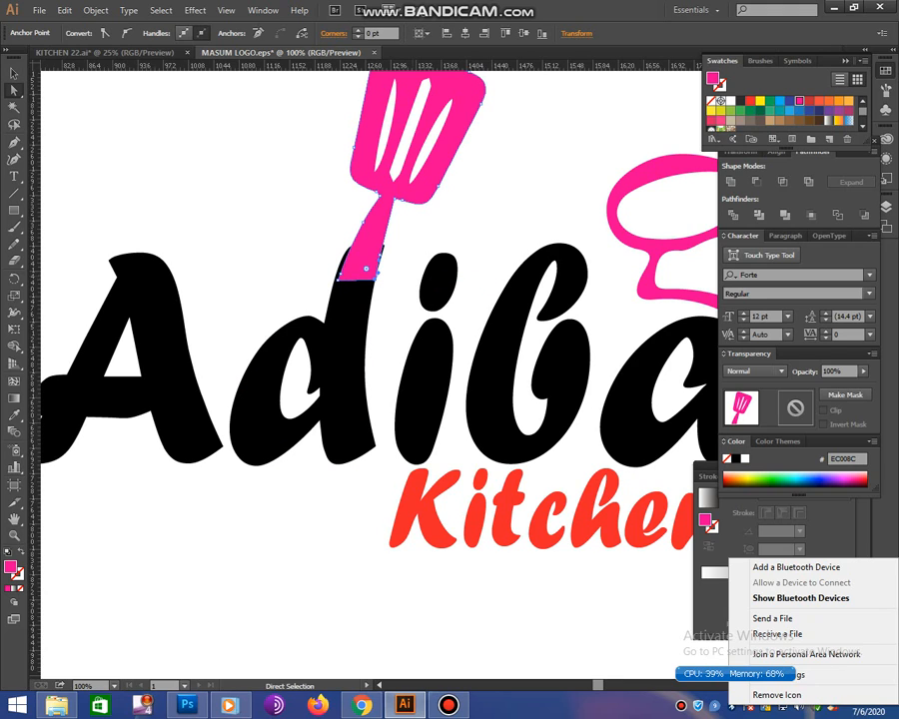
- Move the lower-left corner point of the spatula handle slightly outward to the left edge of the "d" stem
key("ctrl+shift+a")
left_click(340, 279)
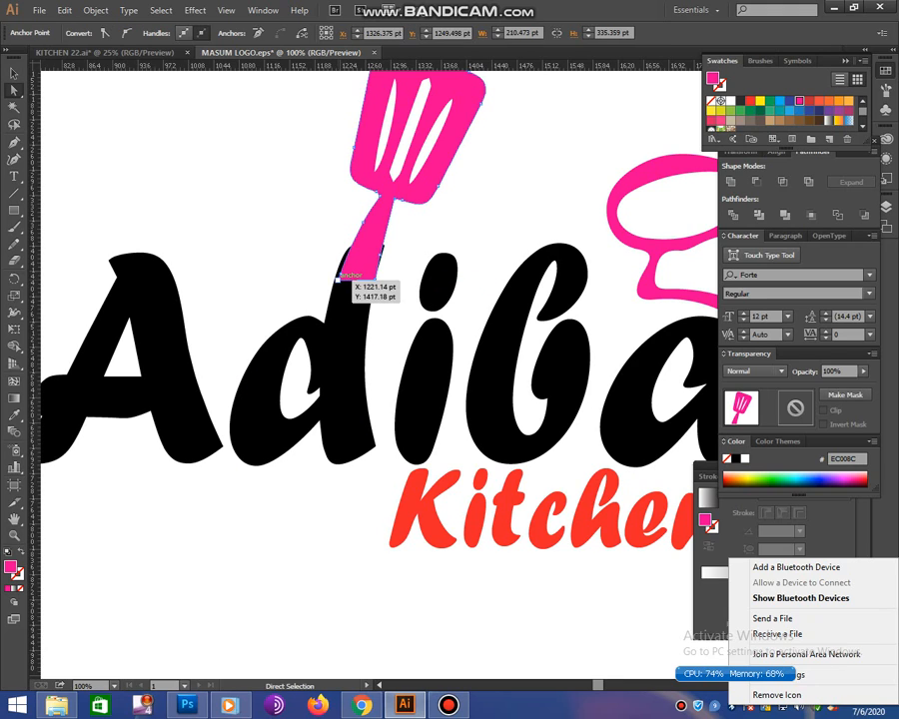
left_click_drag(339, 280, 337, 278)
key("ctrl+shift+a")
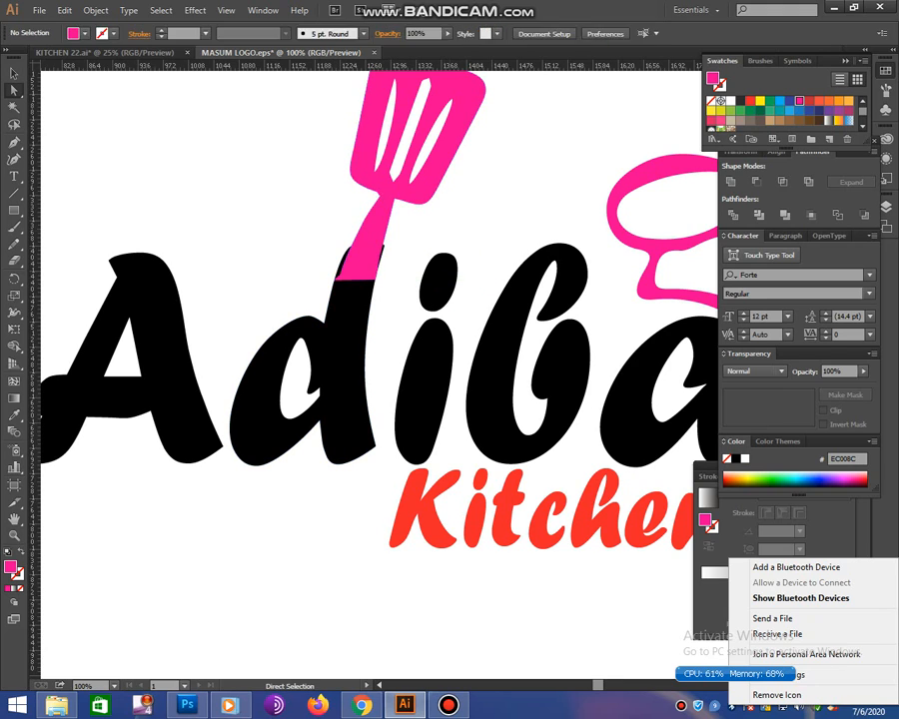
- Move the spatula slightly up and nudge it sideways so its handle end lines up with the top of the "d" stem
left_click(14, 73)
mouse_move(385, 180)
left_mouse_down()
mouse_move(379, 187)
mouse_move(391, 165)
left_mouse_up()
key("Right")
key("Left")
key("Left")
key("Left")
key("Left")
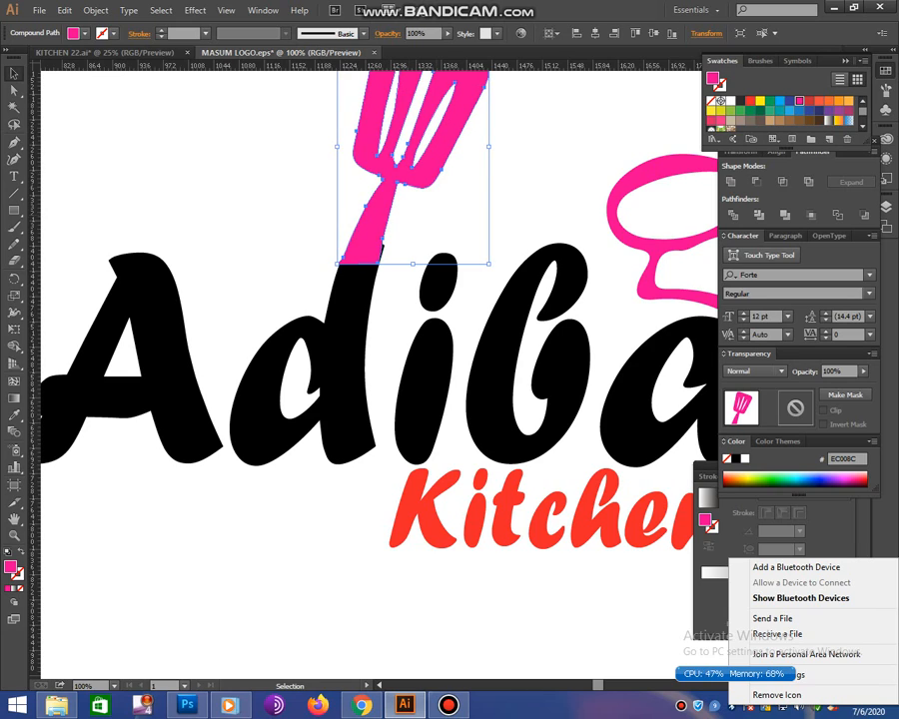
left_click(509, 272)
left_click(387, 200)
key("Right")
key("Right")
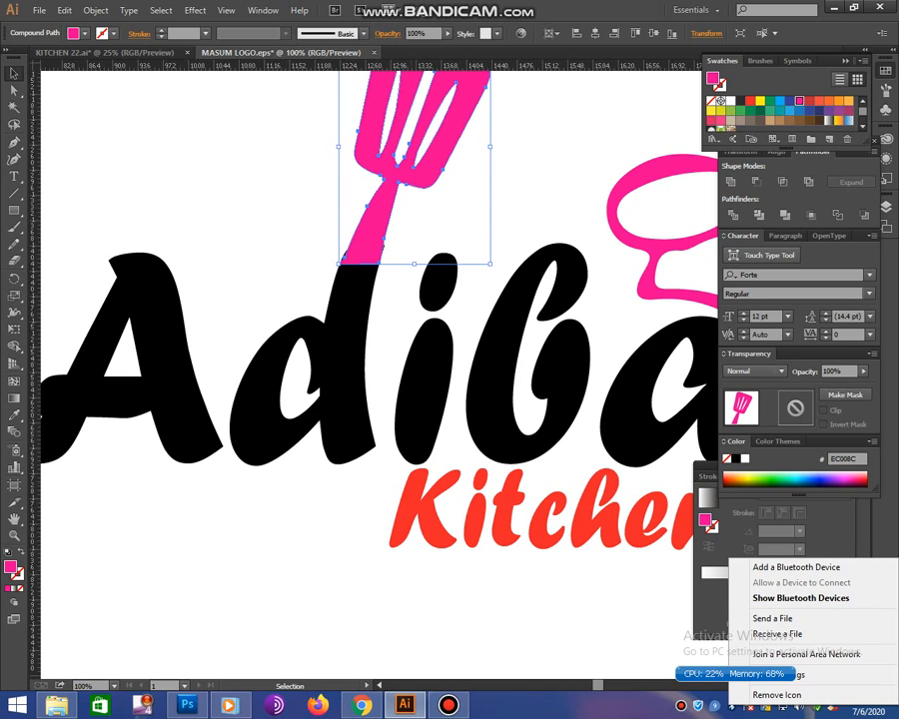
- Move the spatula off the "d" stem into the empty area above the letters "i" and "b"
left_click(509, 271)
left_click_drag(387, 200, 474, 168)
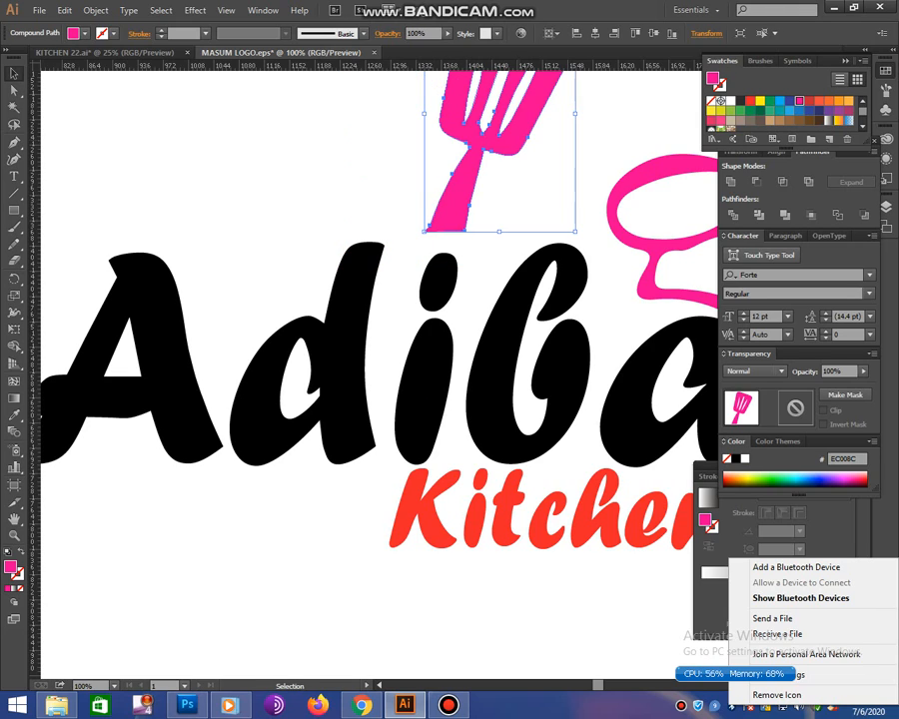
left_click_drag(519, 124, 551, 88)
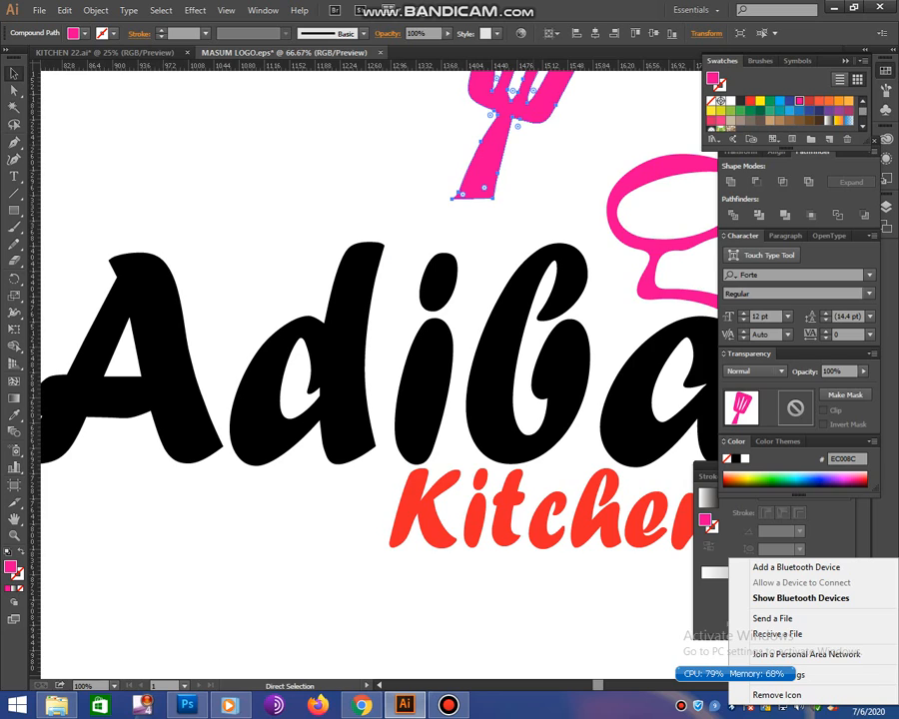
- Place a copy of the letter "d" in the empty area above and to the left of the Adiba lettering
key("ctrl+minus")
key("v")
left_click(388, 370)
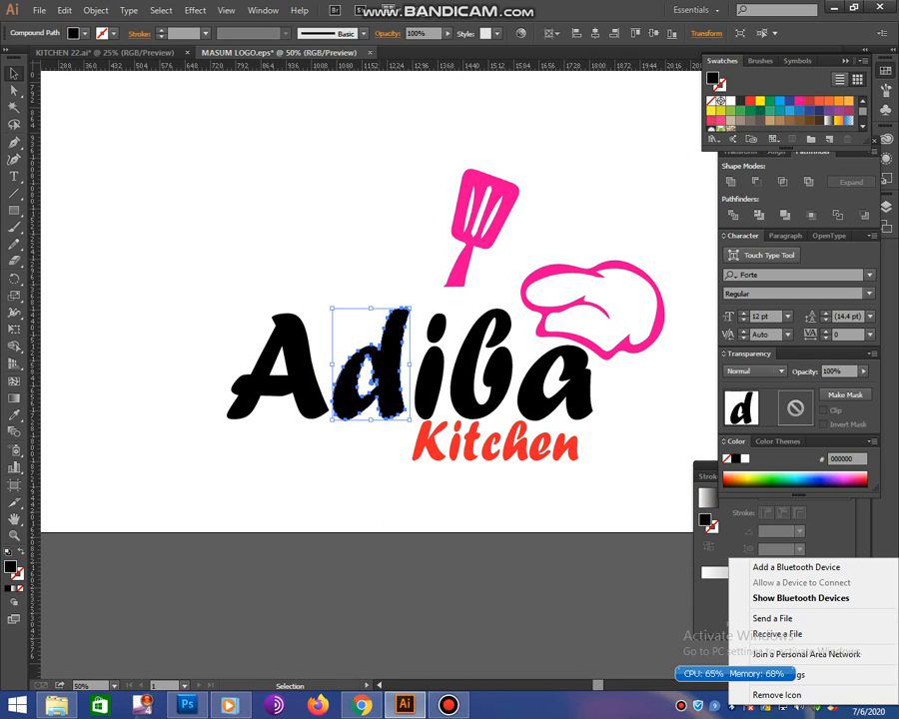
left_click_drag(388, 369, 206, 243)
key("space")
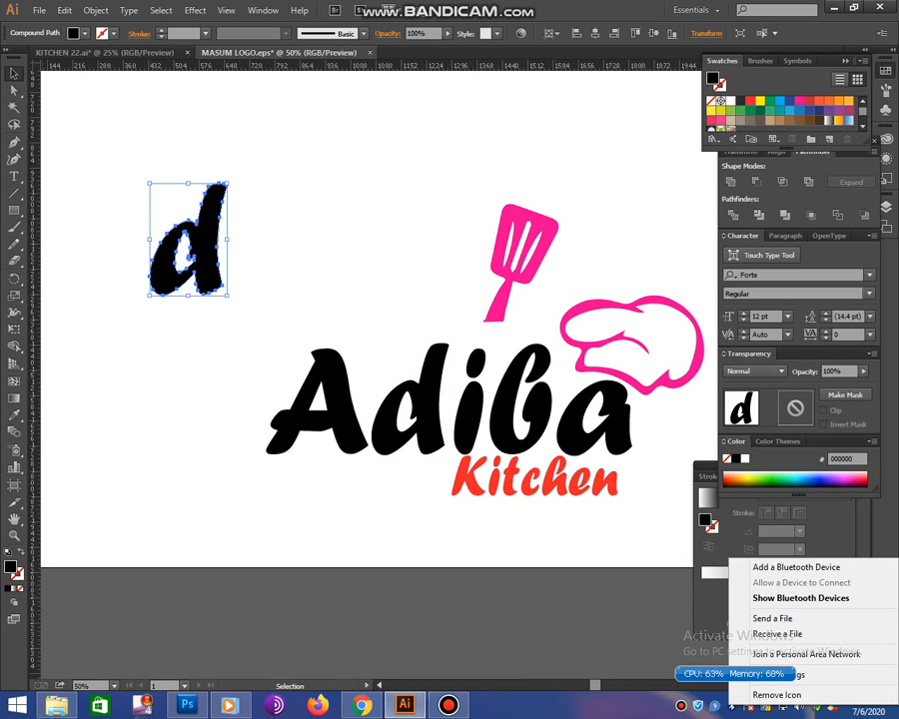
- Draw a slanted line across the copied "d" through its stem and split the letter along it with Pathfinder Divide
key("p")
left_click_drag(163, 204, 241, 245)
left_click(242, 247)
left_click(14, 74)
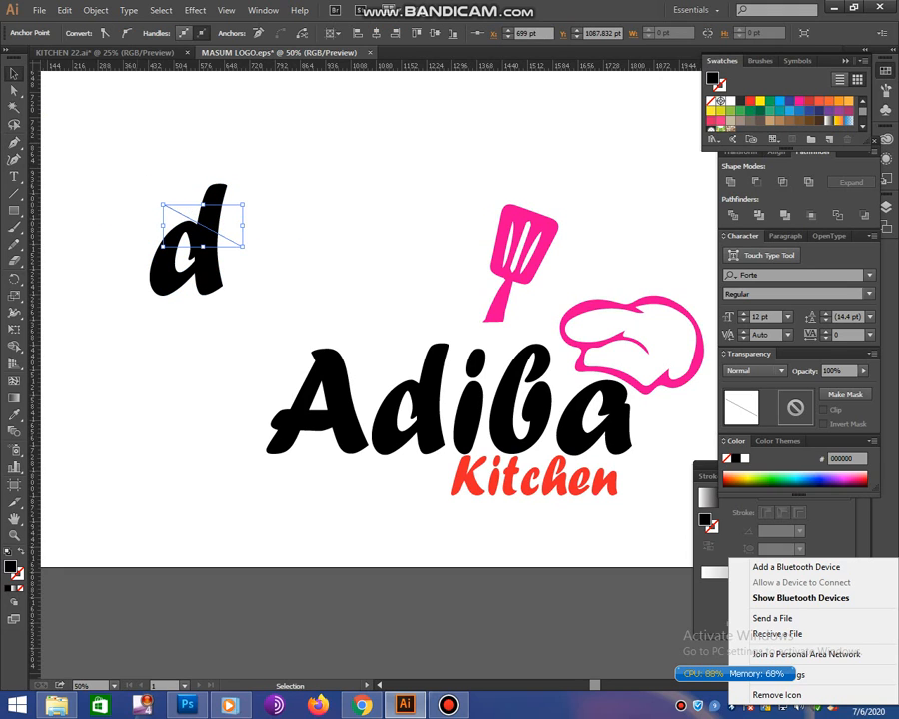
left_click_drag(134, 138, 267, 283)
left_click(733, 215)
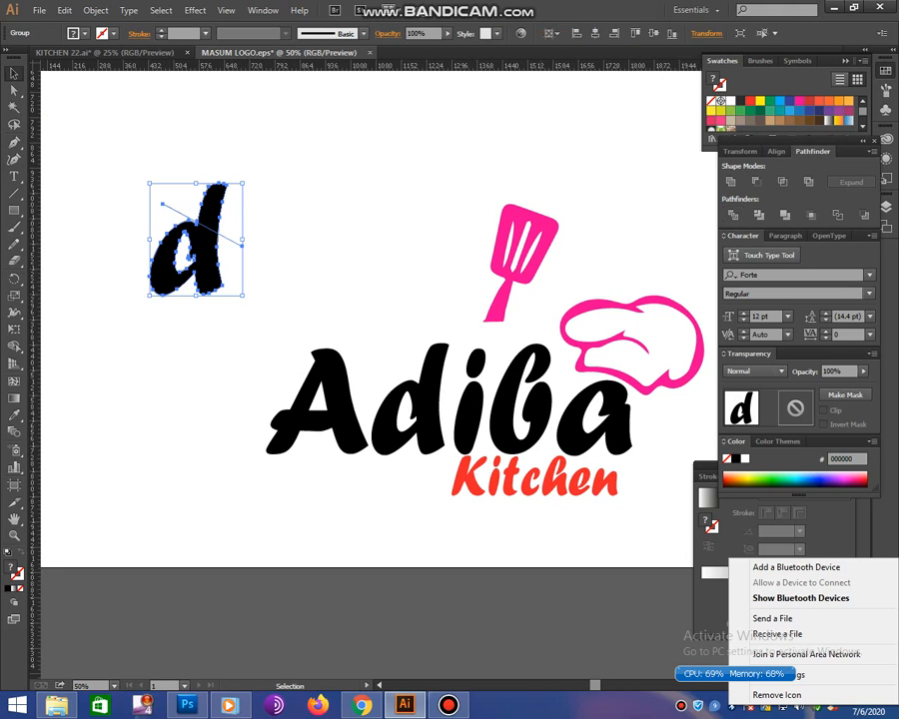
- Ungroup the divided "d" copy and delete its lower part, keeping only the upper stem piece
right_click(183, 228)
left_click(218, 308)
left_click(129, 178)
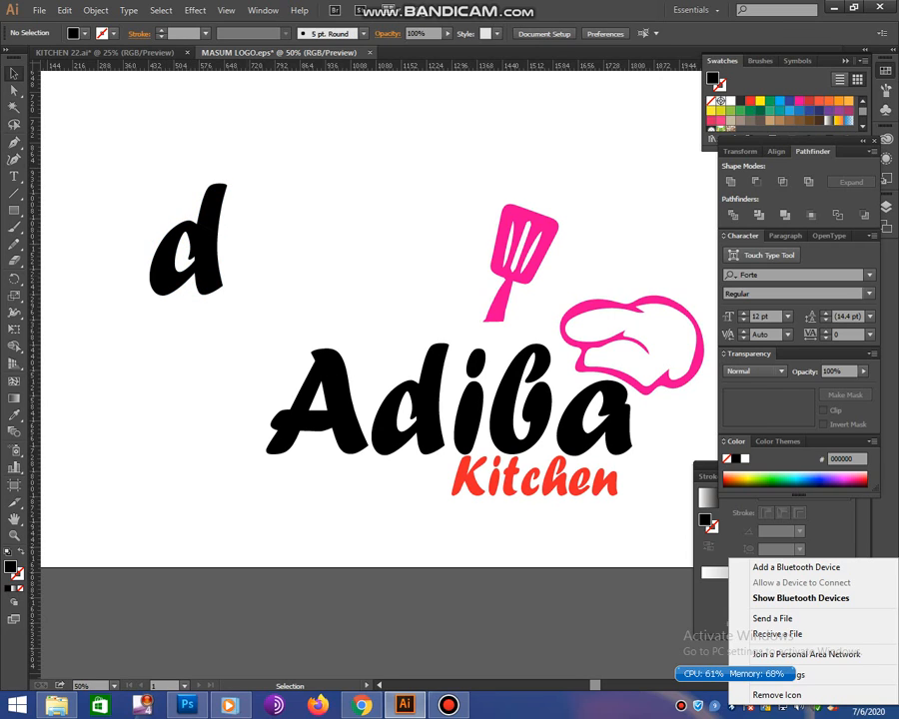
left_click(185, 259)
key("Delete")
left_click(212, 207)
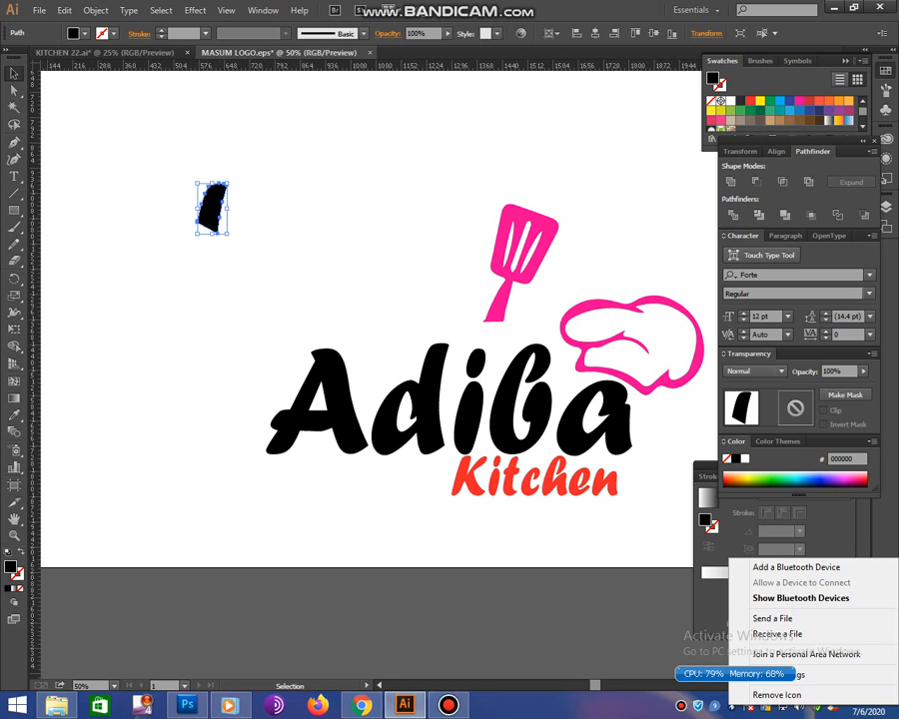
- Draw a slanted line across the spatula's neck just below the head and split the spatula along it with Pathfinder Divide
left_click_drag(524, 227, 443, 176)
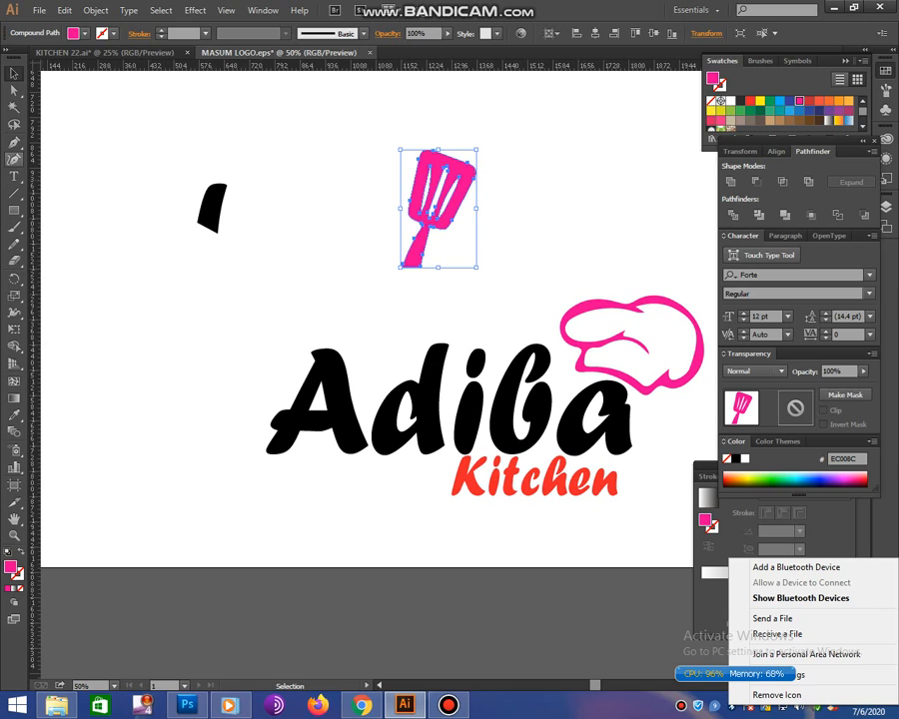
key("p")
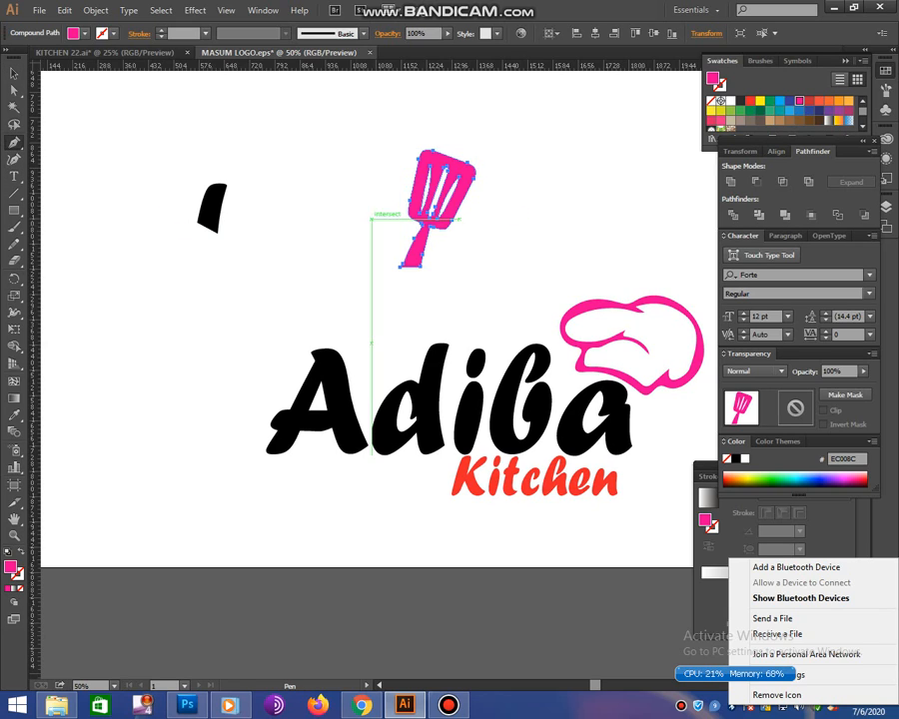
left_click(393, 217)
left_click(462, 237)
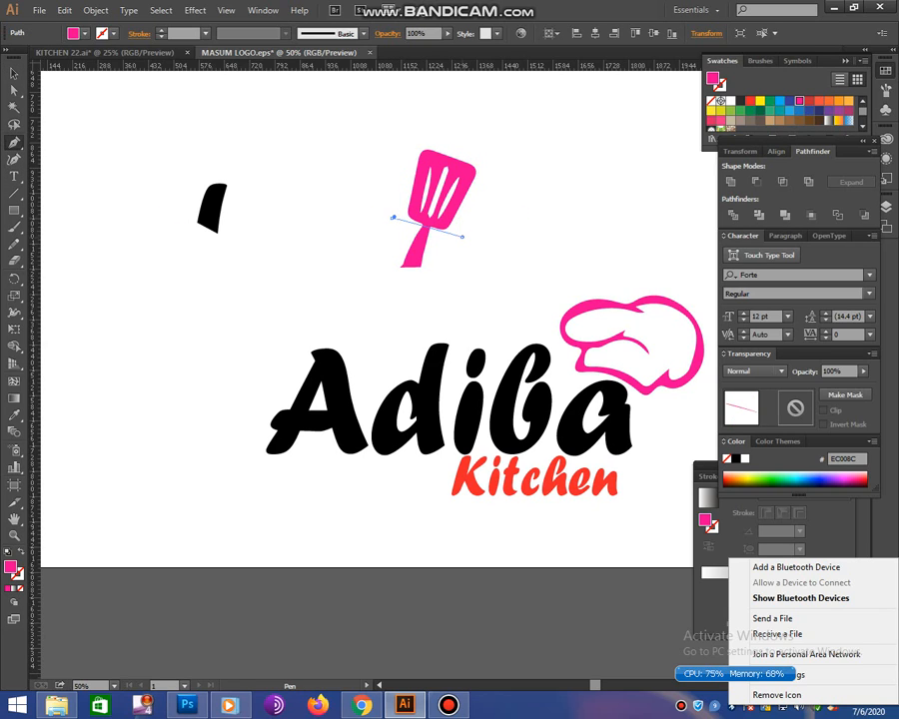
left_click(14, 73)
left_click_drag(370, 147, 542, 273)
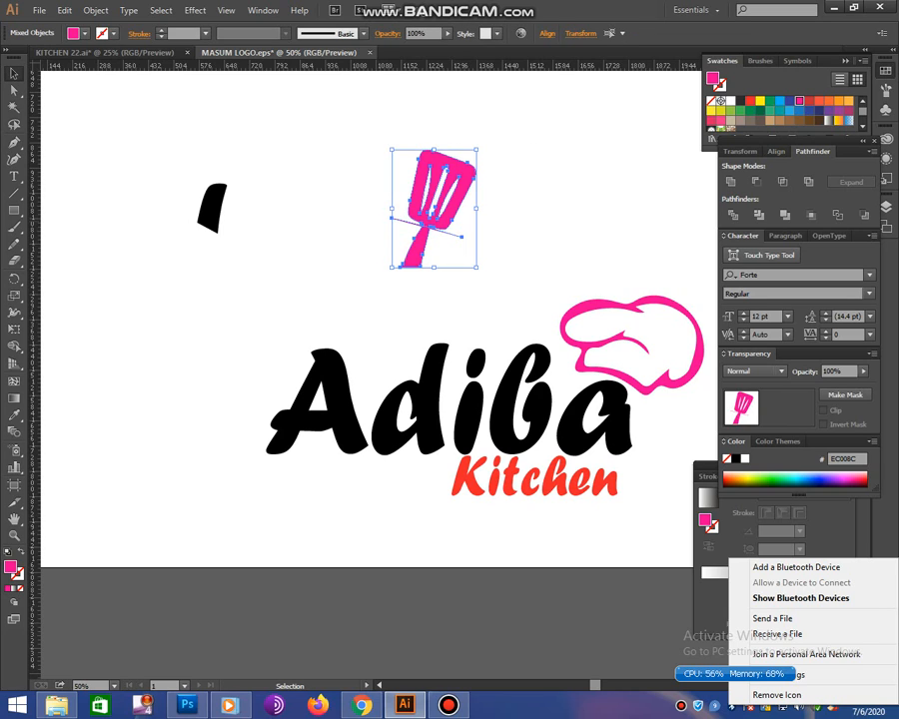
left_click(733, 215)
- Ungroup the divided spatula and delete its handle and the leftover pieces of the cutting line
right_click(442, 189)
left_click(483, 270)
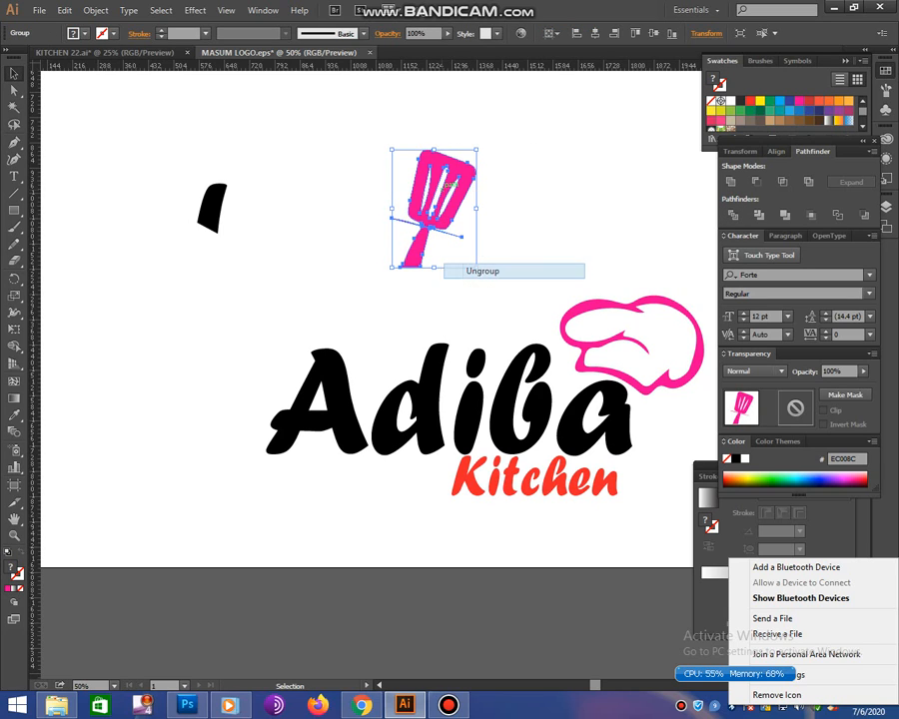
left_click(529, 238)
left_click(414, 245)
key("Delete")
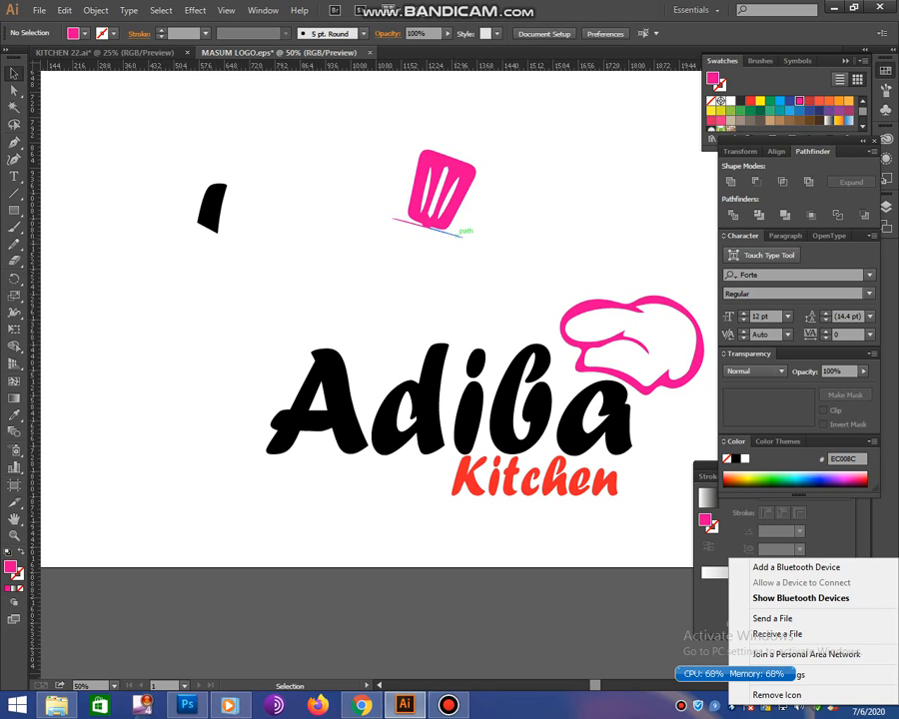
left_click(445, 232)
key("Delete")
left_click(403, 222)
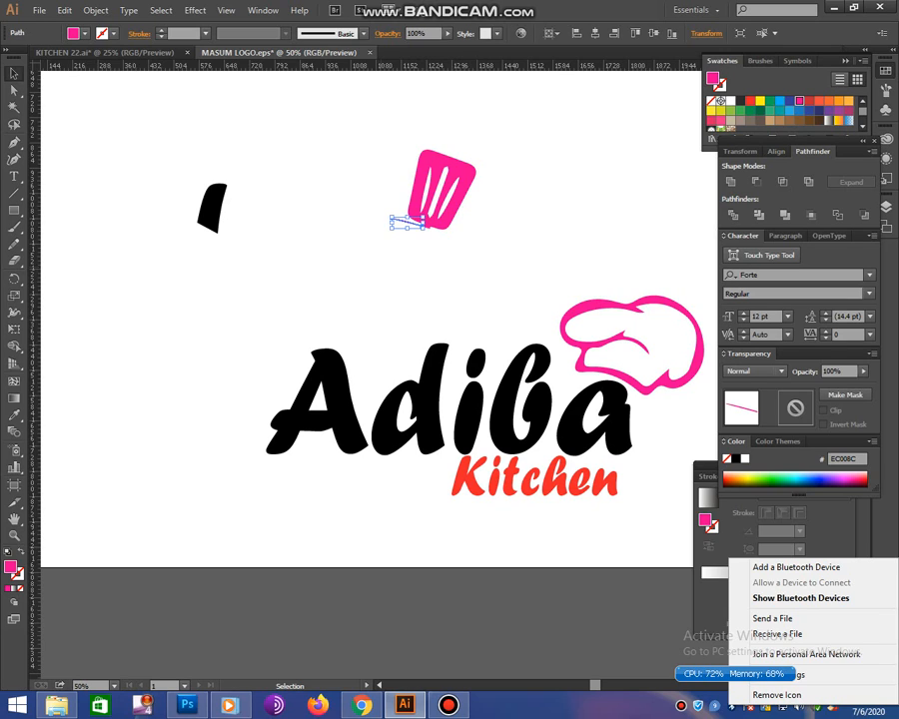
key("Delete")
- Try to unite the black stem piece with the spatula head as its new handle
left_click_drag(211, 207, 419, 244)
left_click(520, 284)
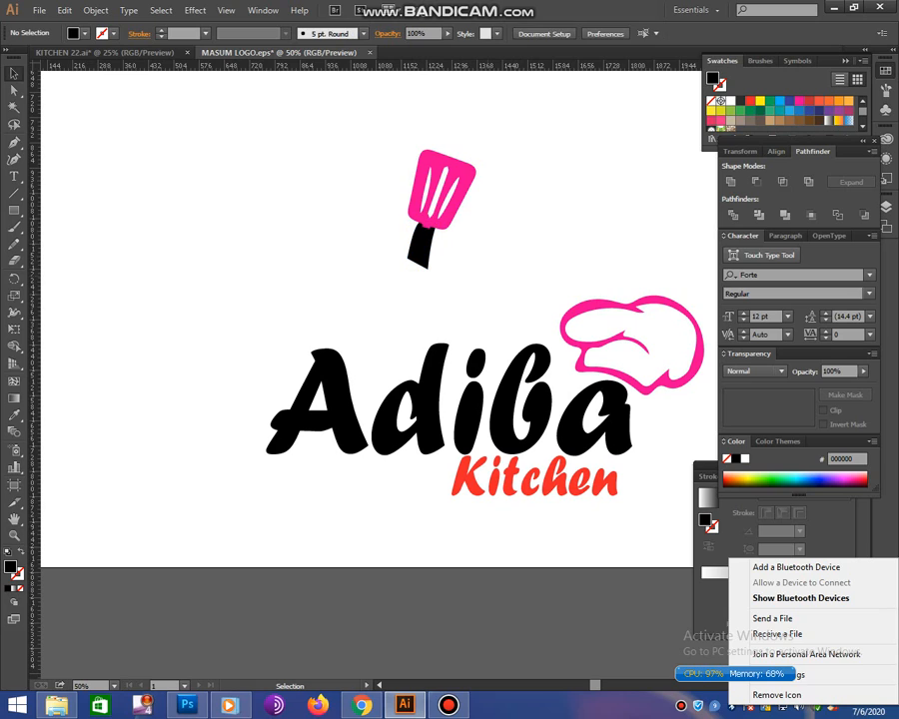
left_click(422, 245)
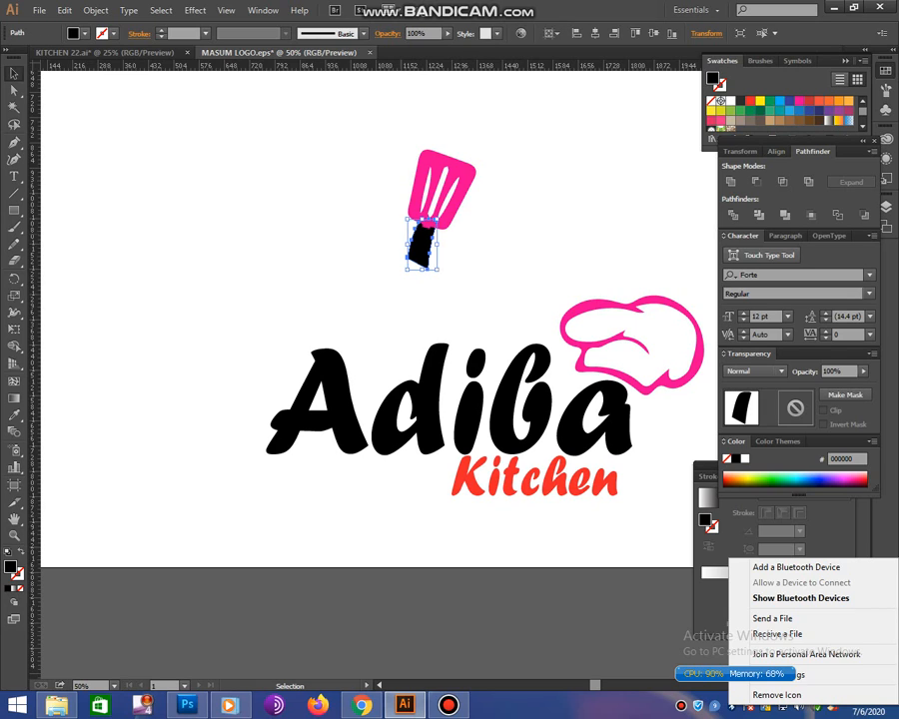
left_click_drag(367, 145, 515, 278)
left_click(730, 182)
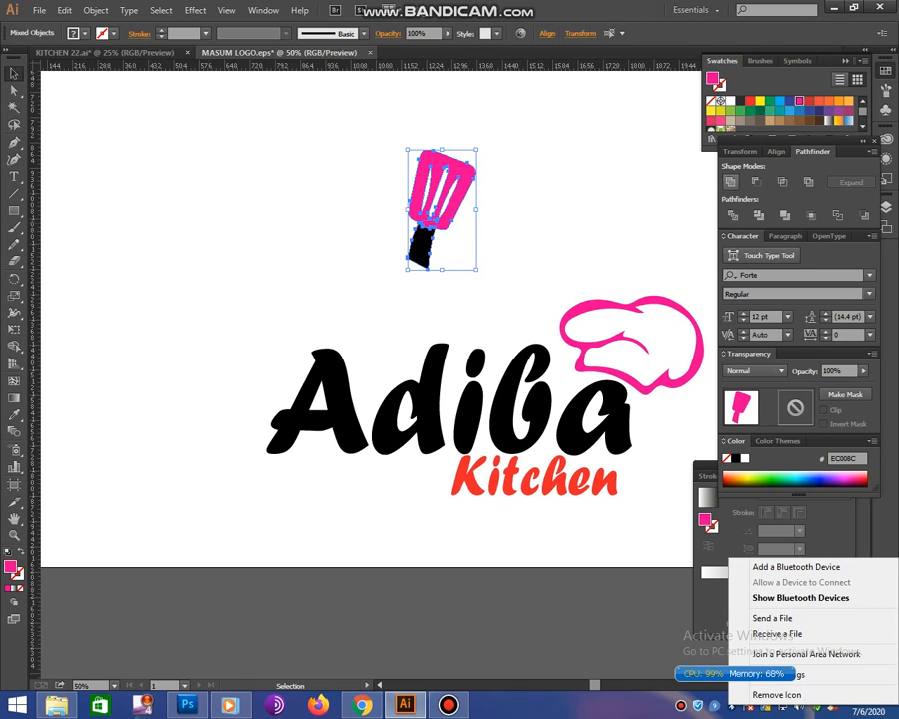
left_click(529, 201)
key("ctrl+z")
key("ctrl+z")
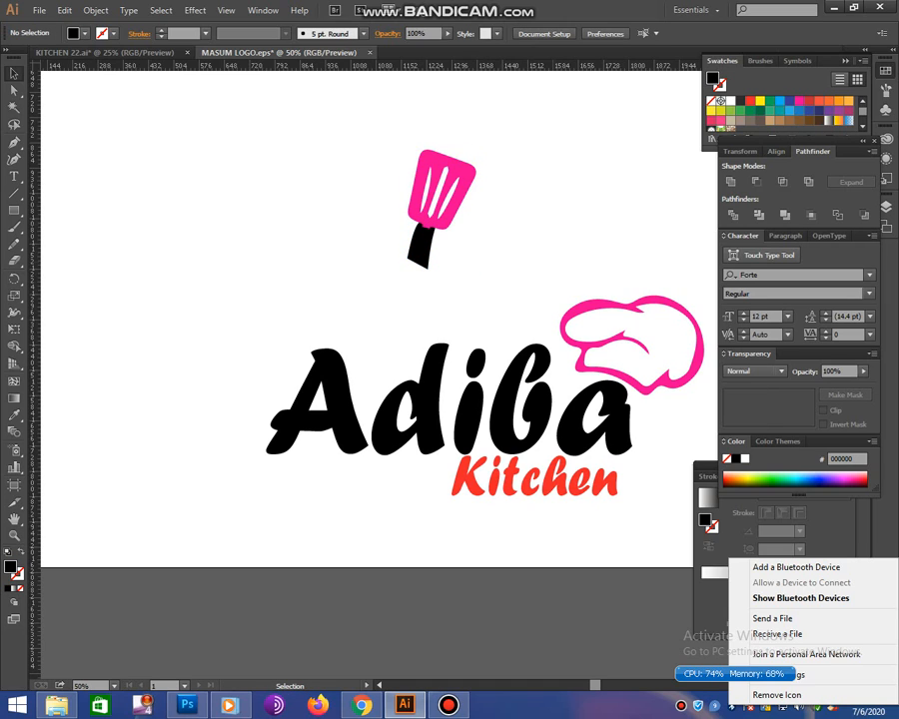
- Move the stem piece and spatula head apart and delete the stray invisible paths left where the head was
left_click_drag(422, 241, 308, 250)
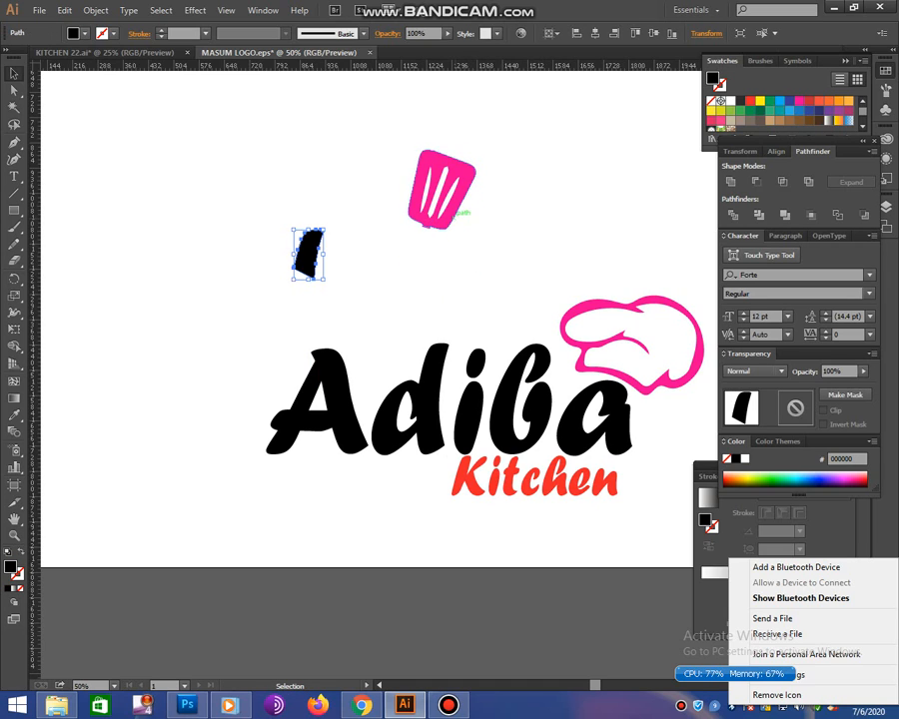
left_click_drag(446, 208, 554, 211)
left_click_drag(509, 276, 335, 134)
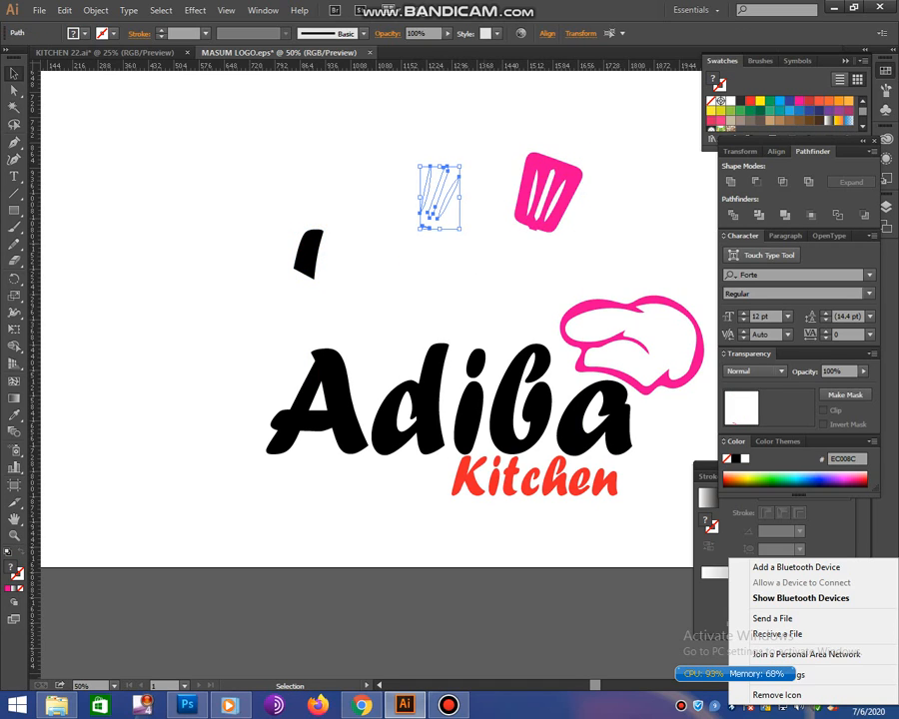
key("Delete")
- Unite the black stem piece with the spatula head as its handle and place the spatula over the top of the "d" stem
left_click_drag(307, 252, 521, 250)
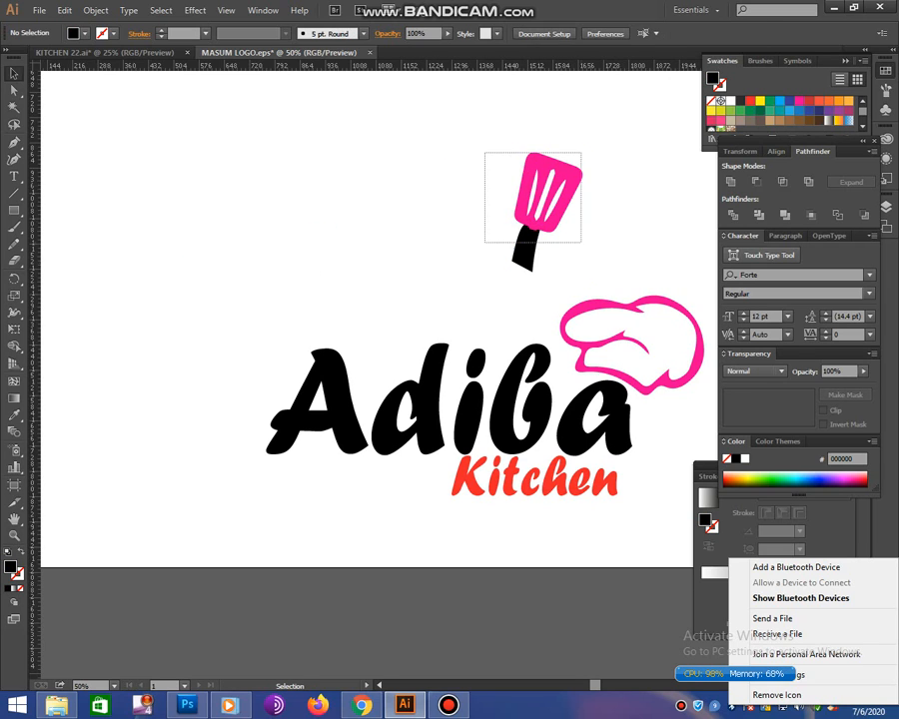
left_click_drag(485, 152, 463, 329)
left_click(730, 182)
left_click(631, 189)
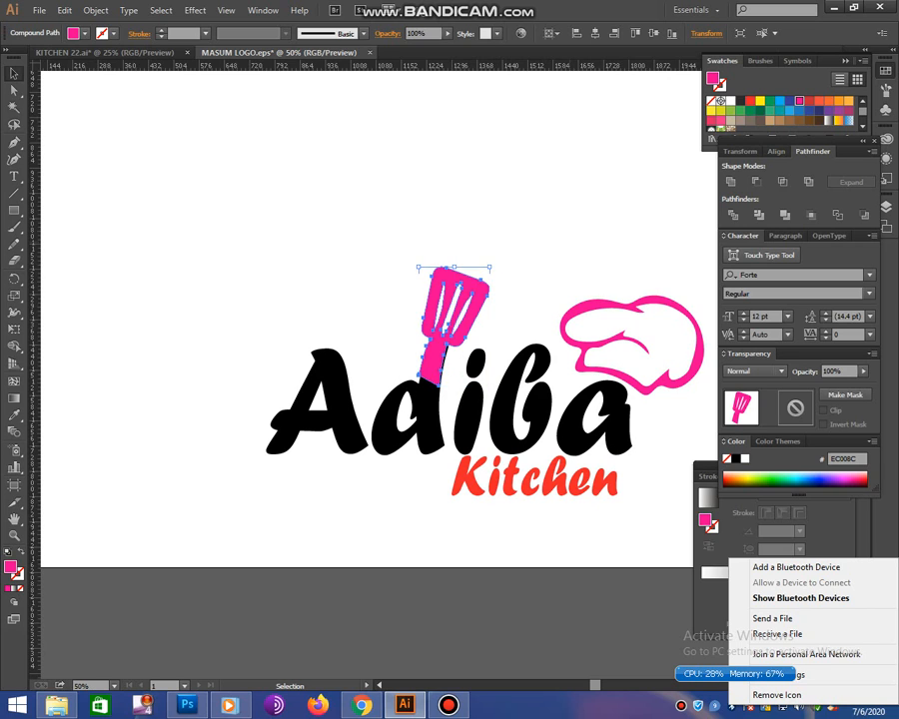
- Nudge the spatula sideways until its handle covers the right edge of the "d" stem
key("ctrl+plus")
key("ctrl+plus")
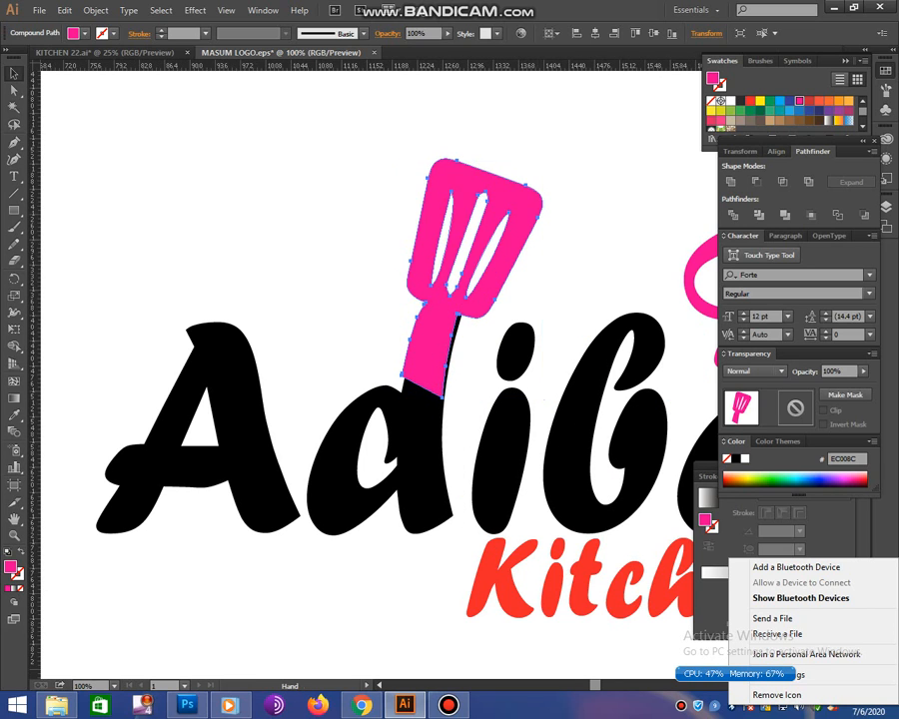
mouse_move(471, 282)
left_mouse_down()
mouse_move(479, 284)
mouse_move(471, 277)
left_mouse_up()
key("ctrl+shift+a")
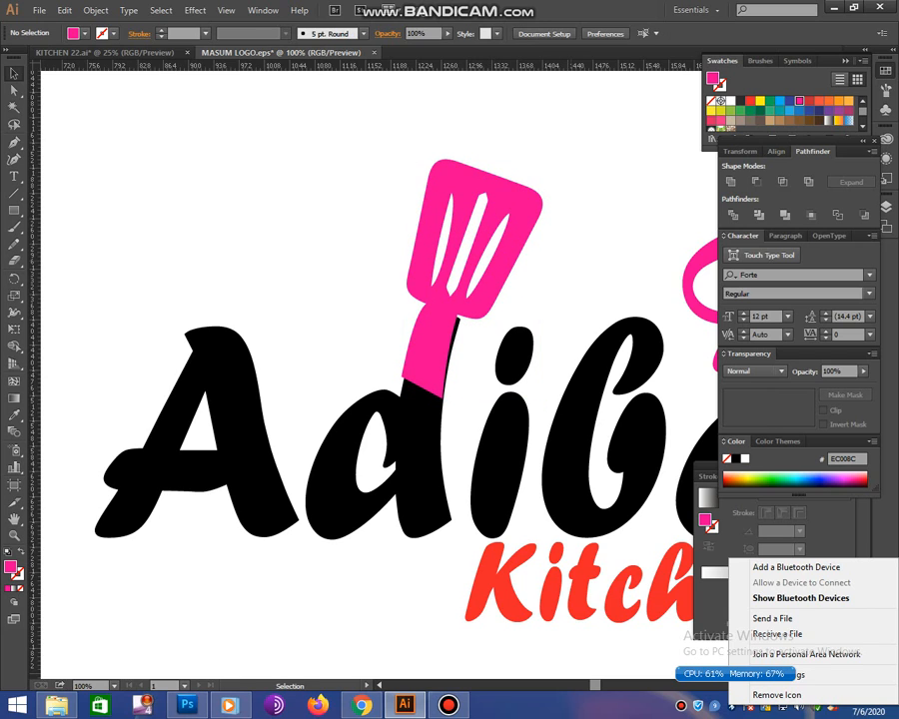
key("ctrl+plus")
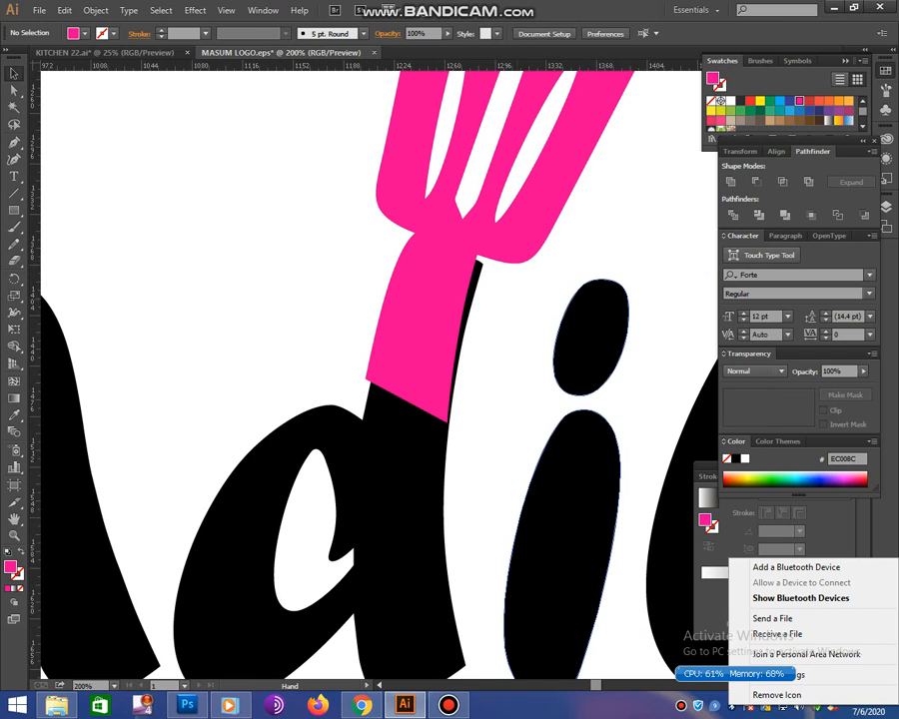
left_click_drag(565, 470, 543, 455)
left_click(420, 334)
key("Right")
key("Right")
key("Right")
key("Right")
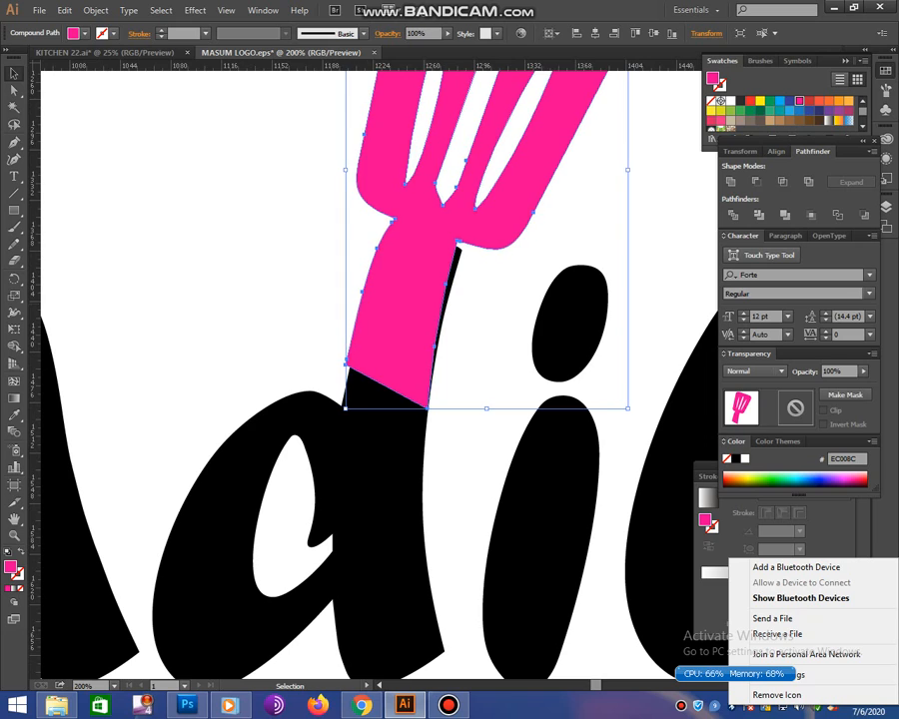
key("Right")
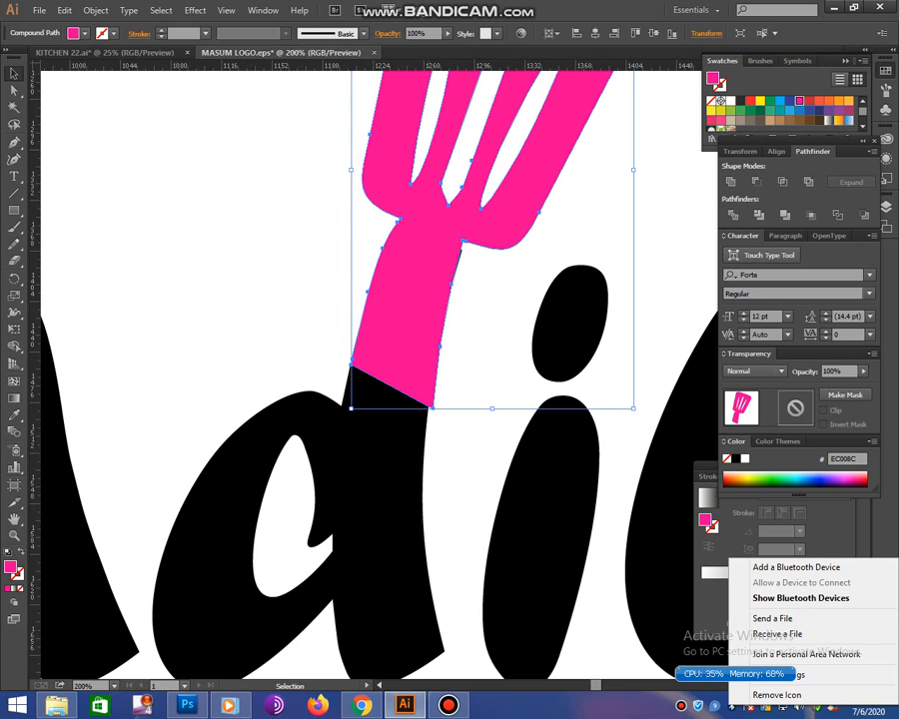
- Rotate the spatula slightly clockwise and nudge it right so its handle follows the right edge of the "d" stem
left_click(489, 319)
left_click(414, 310)
mouse_move(641, 411)
left_mouse_down()
mouse_move(636, 419)
mouse_move(641, 411)
left_mouse_up()
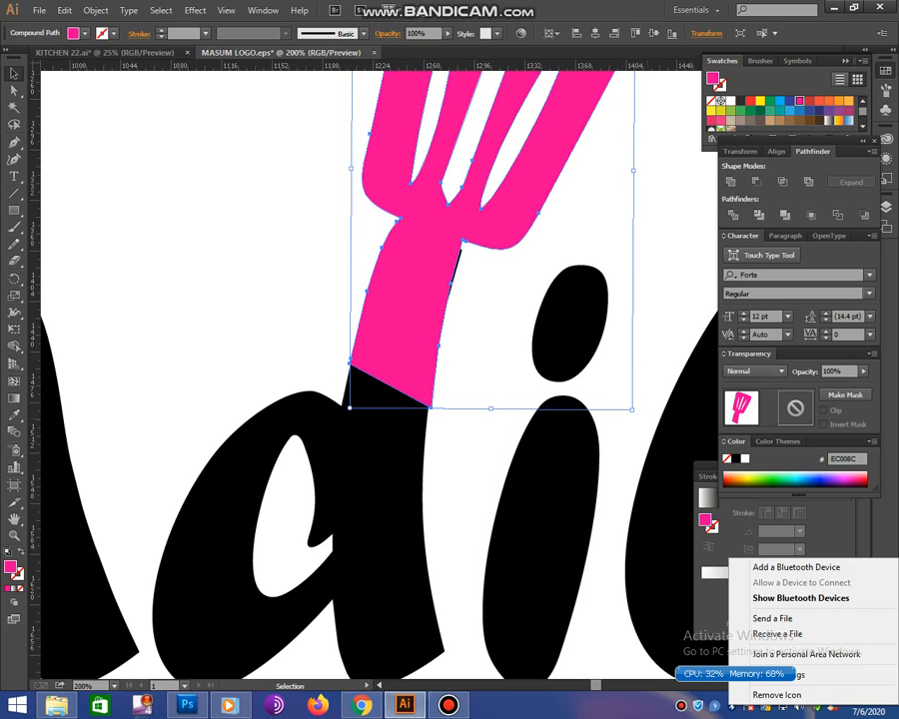
left_click_drag(639, 412, 636, 419)
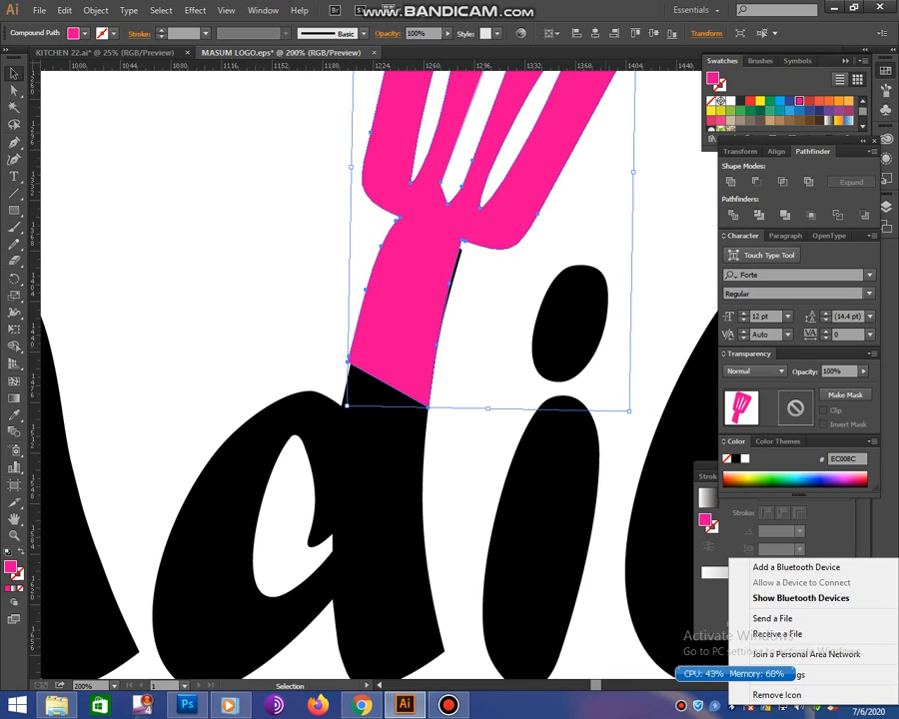
key("Right")
key("Right")
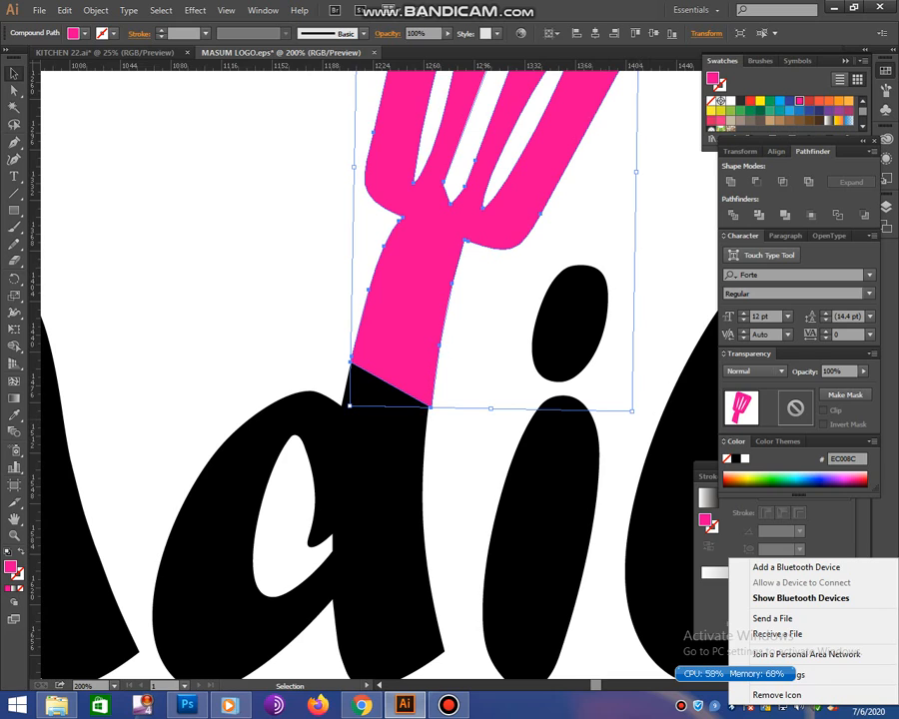
left_click_drag(639, 414, 635, 417)
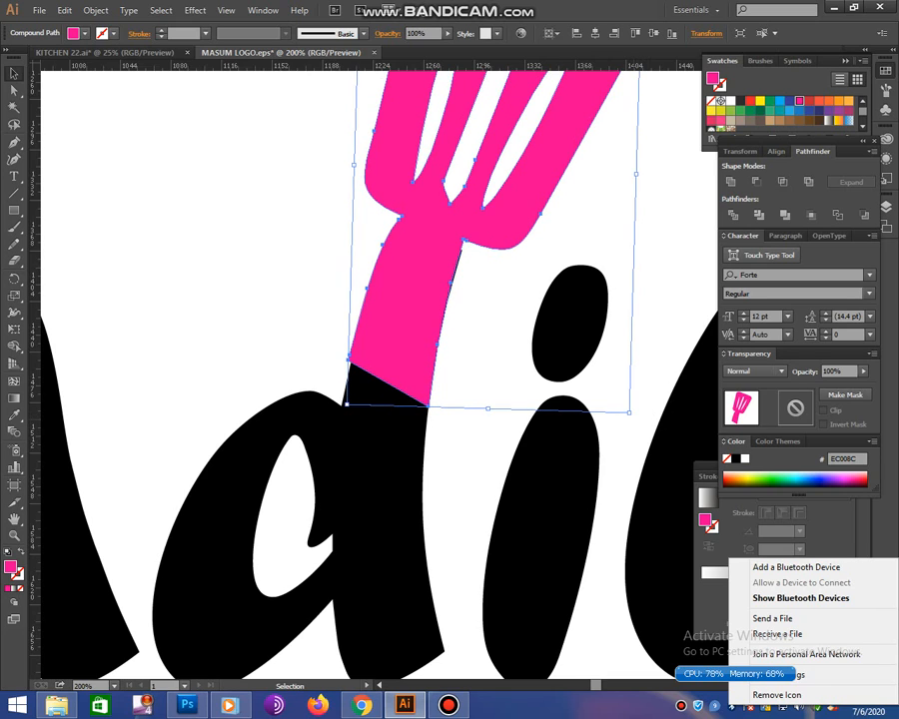
left_click(492, 339)
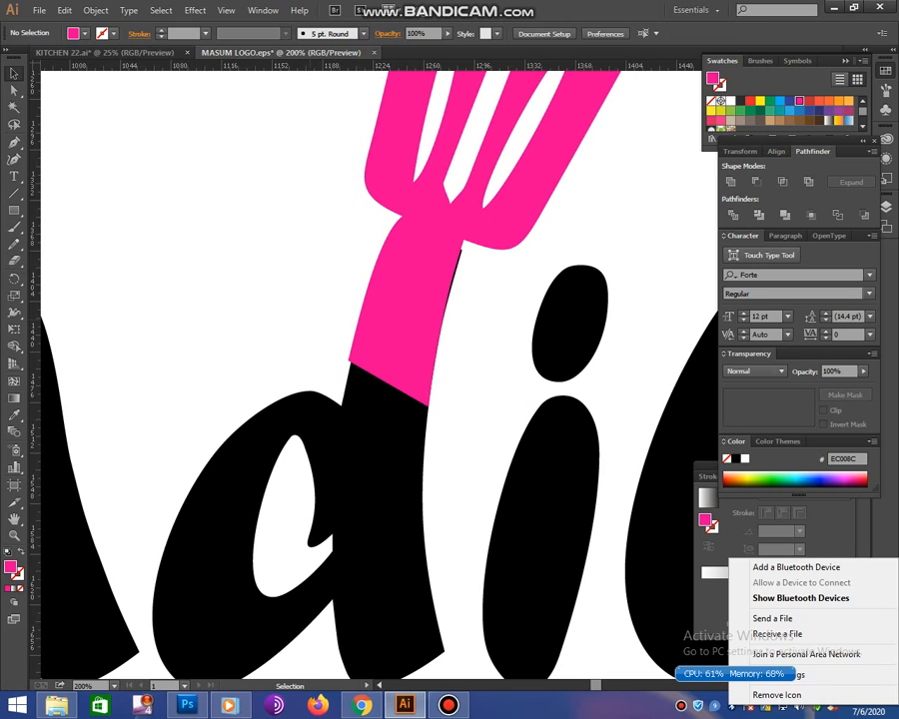
- Rotate the spatula a little further clockwise and nudge it right to cover the black sliver along the "d" stem
left_click(409, 305)
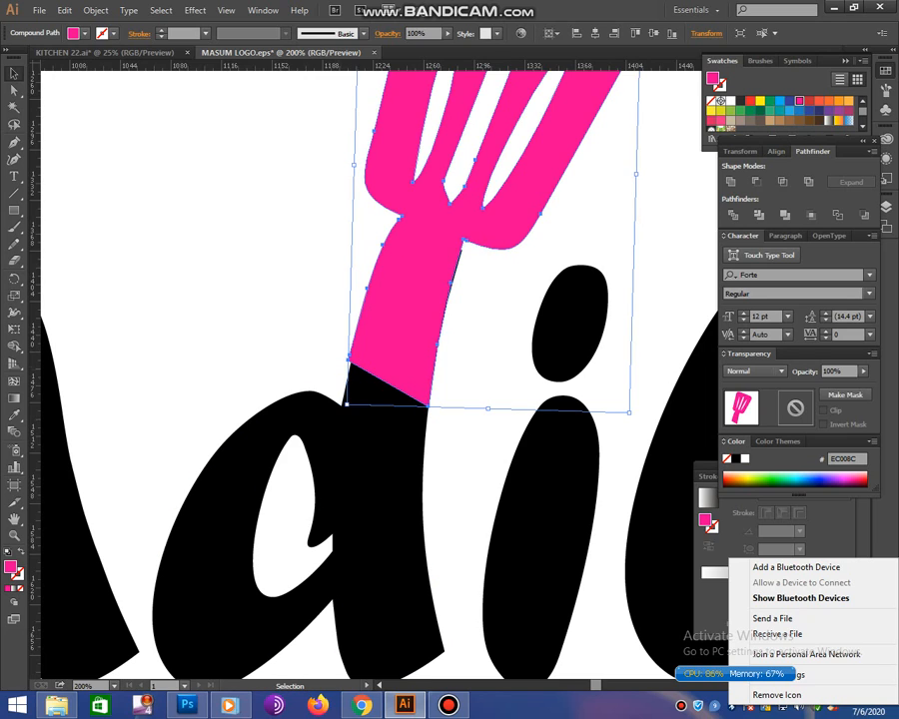
left_click_drag(347, 404, 348, 404)
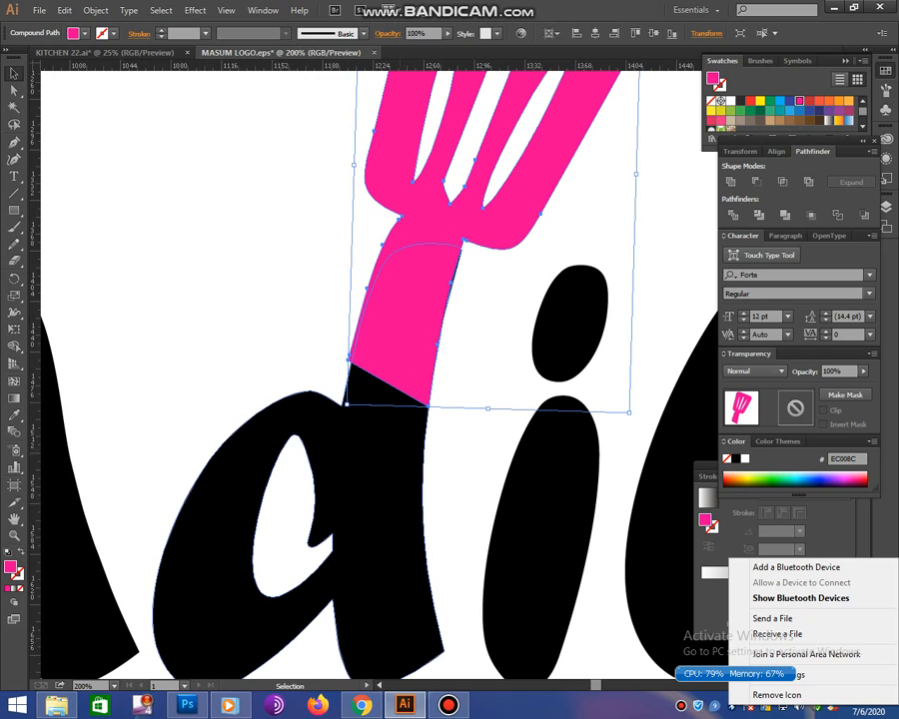
left_click(491, 339)
left_click(408, 305)
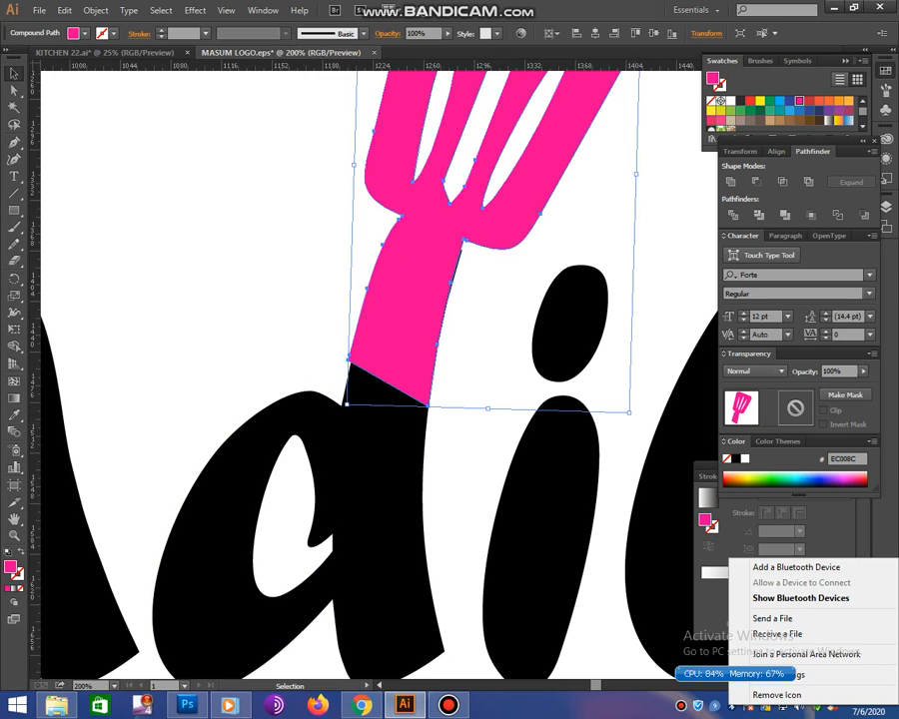
left_click_drag(638, 417, 634, 418)
key("Right")
key("Right")
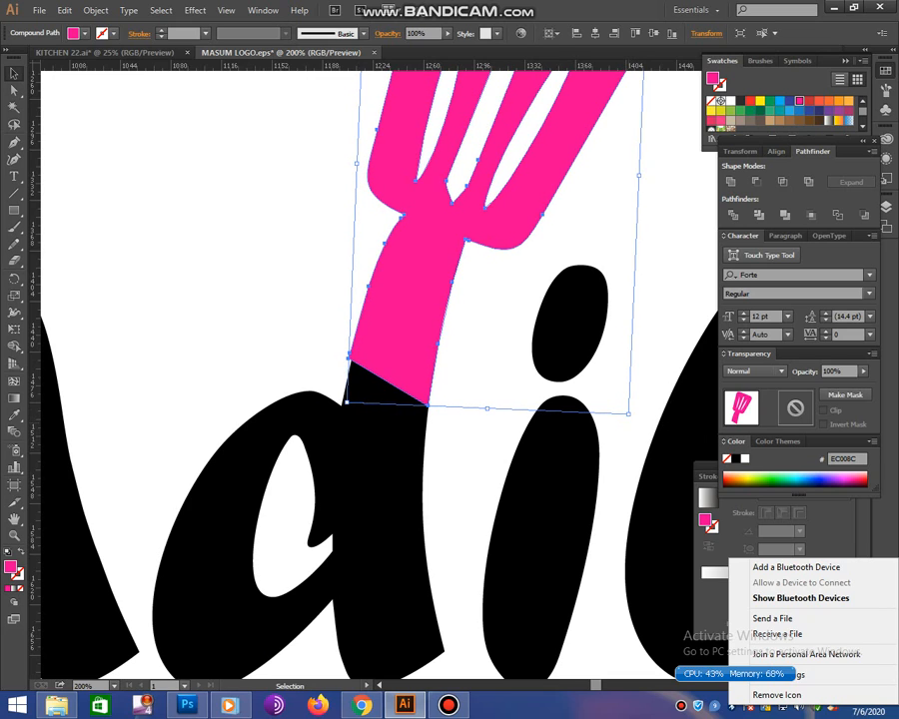
left_click(615, 464)
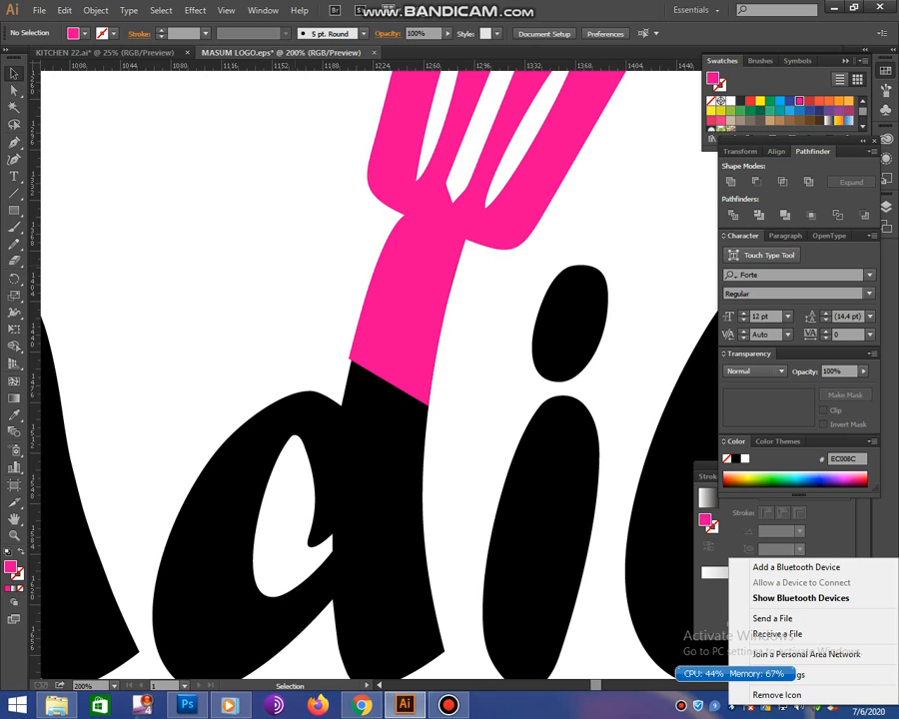
- Shift the spatula's lower end slightly up and right so its handle edges line up with the "d" stem
left_click(405, 325)
left_click_drag(347, 402, 351, 396)
left_click(299, 329)
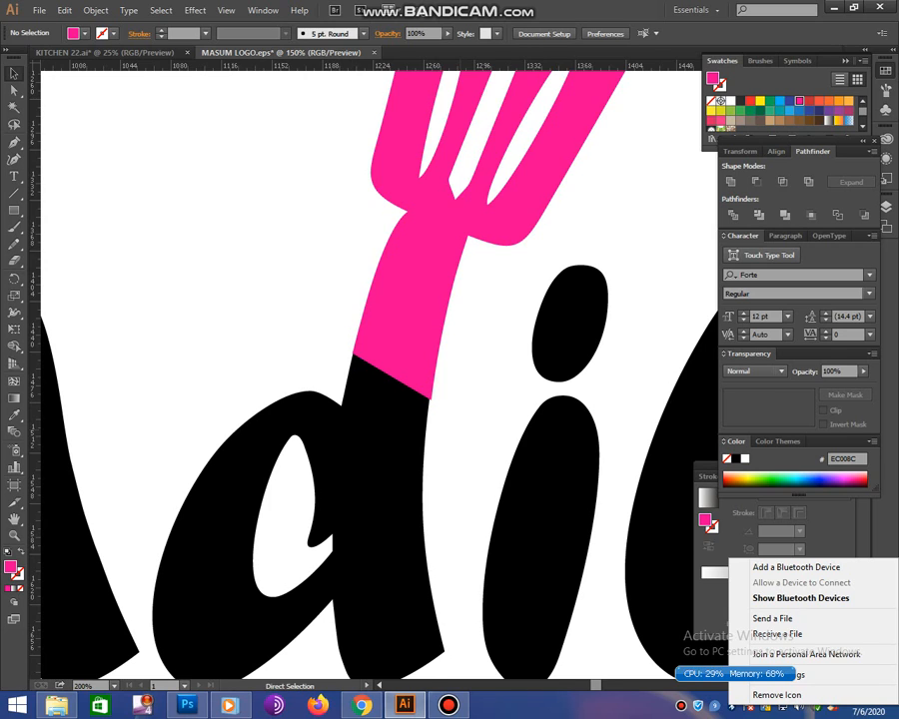
- Try to unite the "Adiba" letters, the spatula and the chef hat into one shape
key("ctrl+minus")
key("ctrl+minus")
key("ctrl+minus")
key("ctrl+minus")
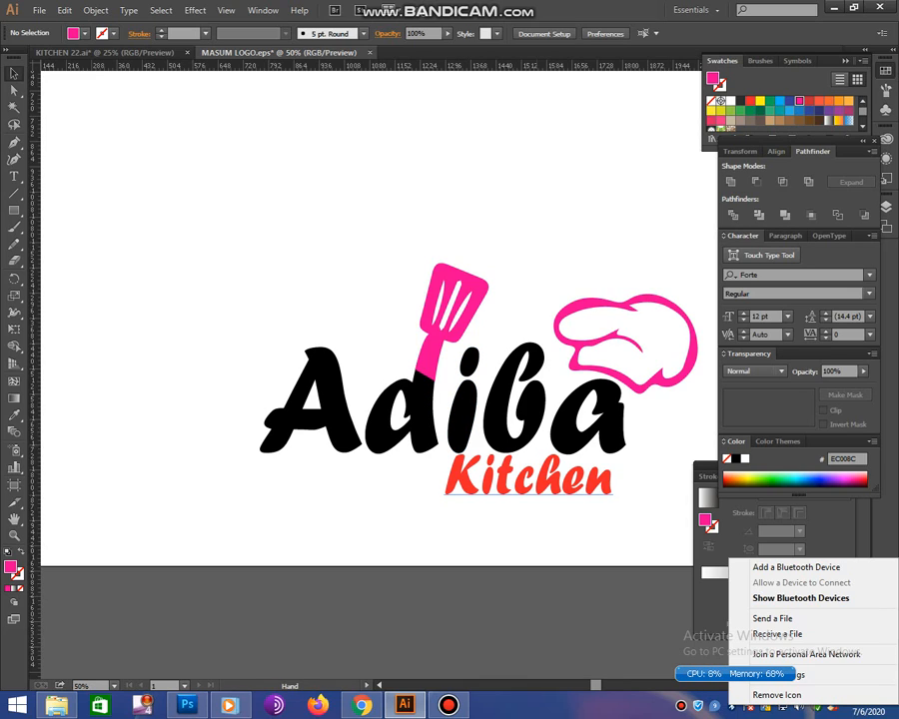
left_click_drag(489, 476, 393, 432)
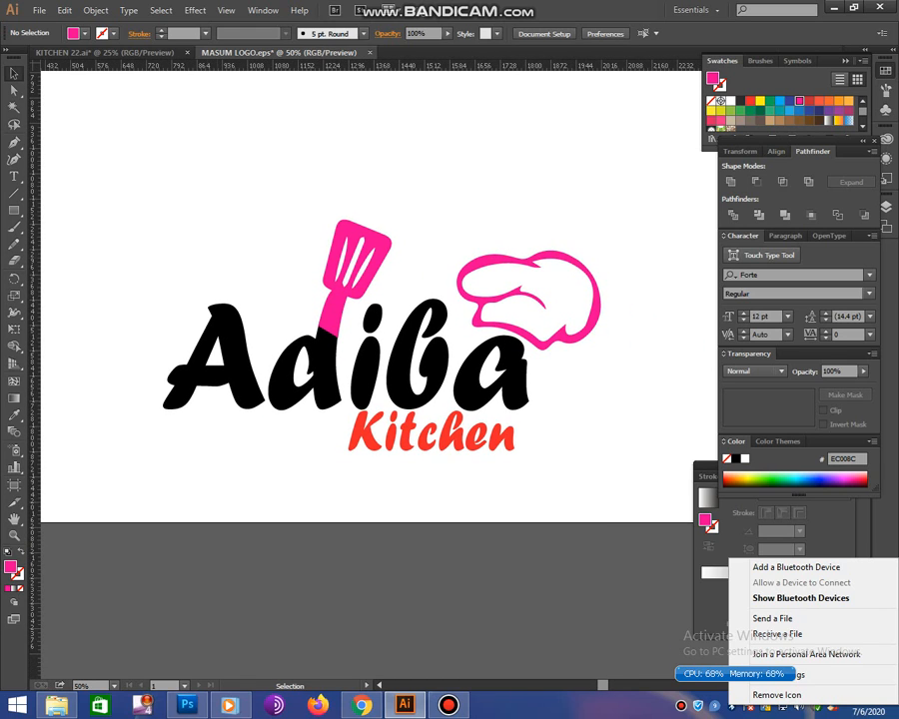
left_click_drag(181, 207, 649, 411)
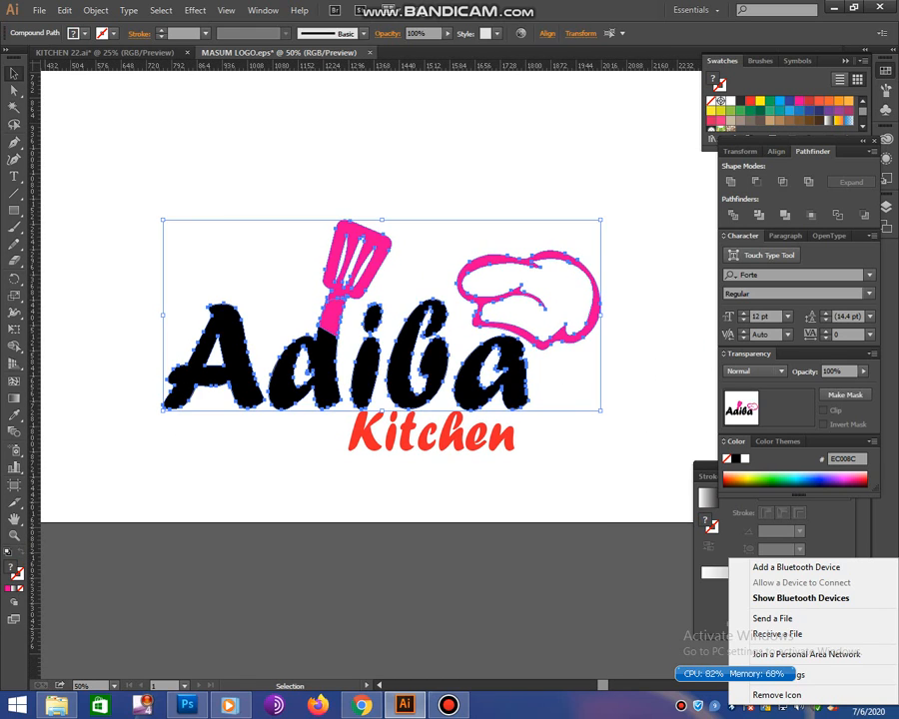
left_click(731, 181)
left_click(631, 190)
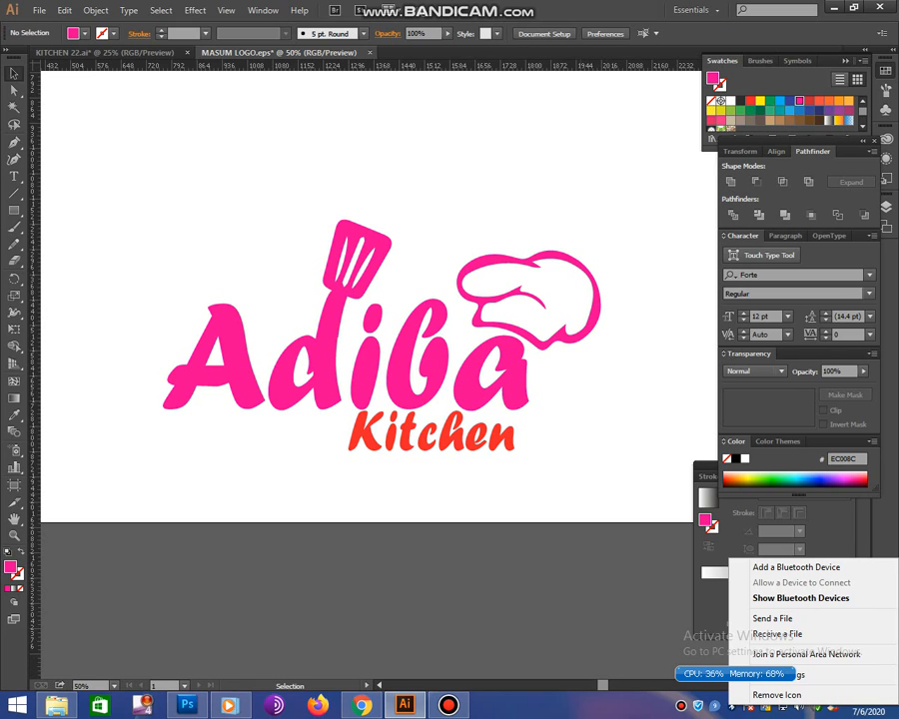
key("ctrl+z")
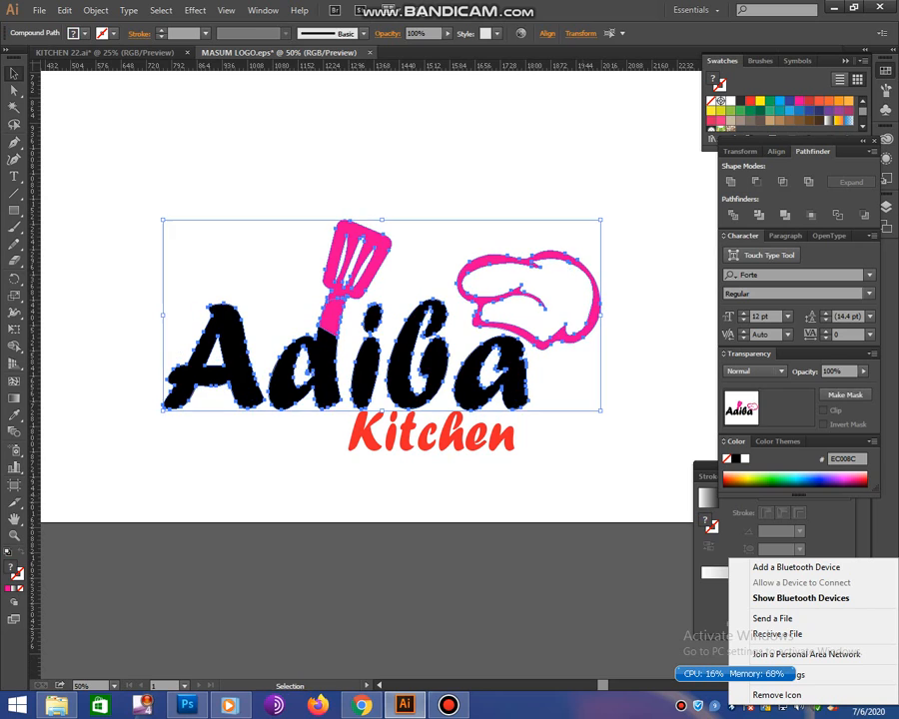
- Shrink the chef hat, tilt it slightly clockwise and place it on top of the "b" of "Adiba"
left_click(635, 299)
left_click_drag(587, 332, 489, 311)
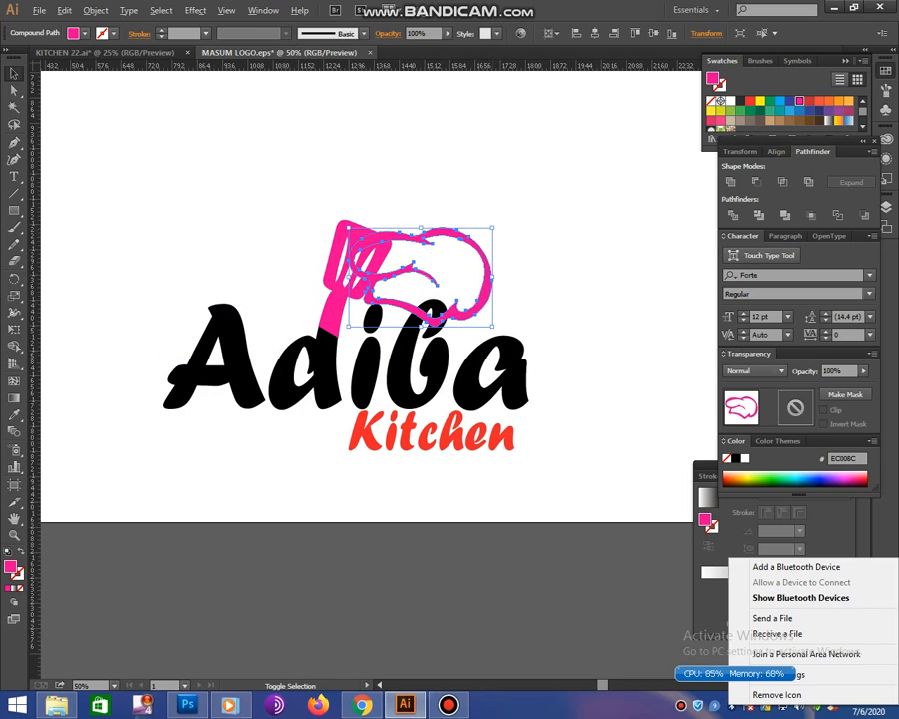
mouse_move(491, 228)
left_mouse_down()
mouse_move(473, 241)
mouse_move(496, 278)
mouse_move(504, 240)
left_mouse_up()
left_click(512, 268)
left_click_drag(489, 284, 496, 284)
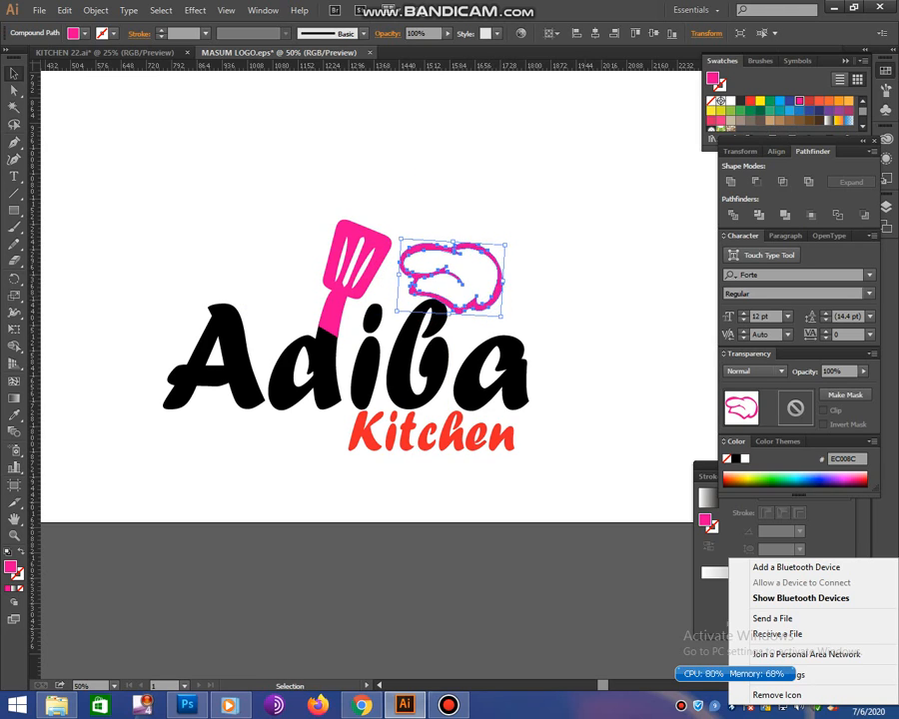
left_click(524, 271)
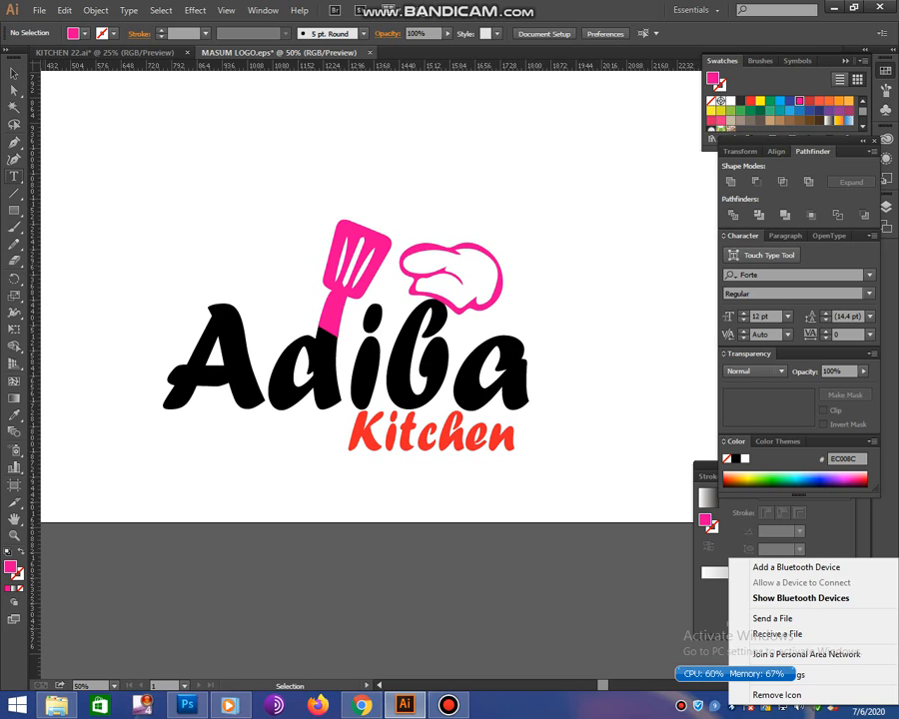
- Add a black Forte text "S", enlarge it to about 433 pt and place it above the "A" of the logo
key("t")
left_click(224, 215)
type("S")
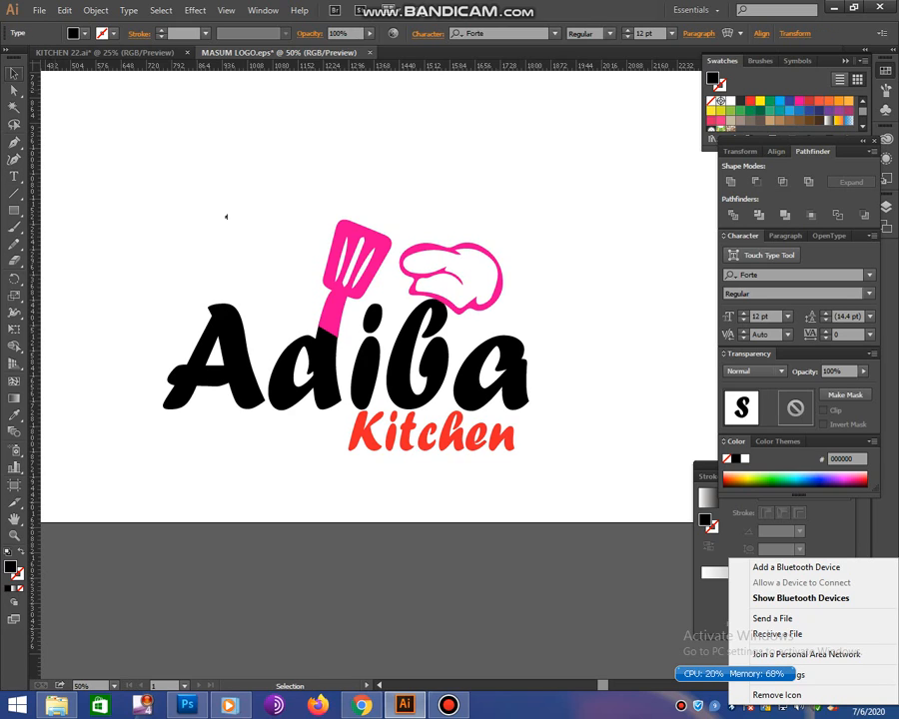
key("Escape")
left_click_drag(232, 222, 461, 493)
left_click_drag(439, 429, 205, 176)
- Insert an apostrophe in front of the large "S"
key("t")
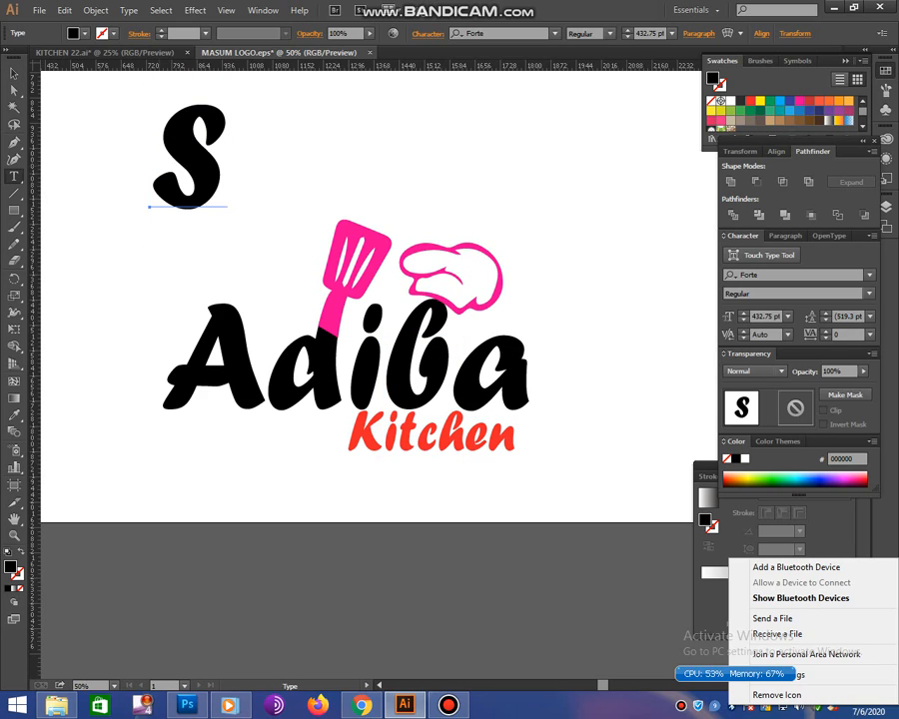
left_click(152, 180)
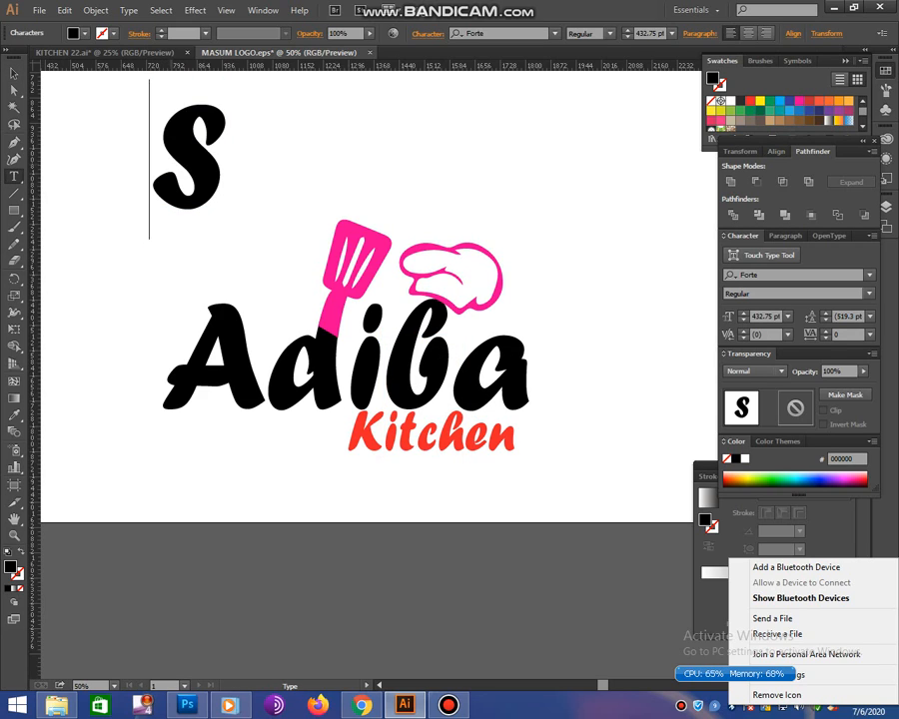
type(",")
key("BackSpace")
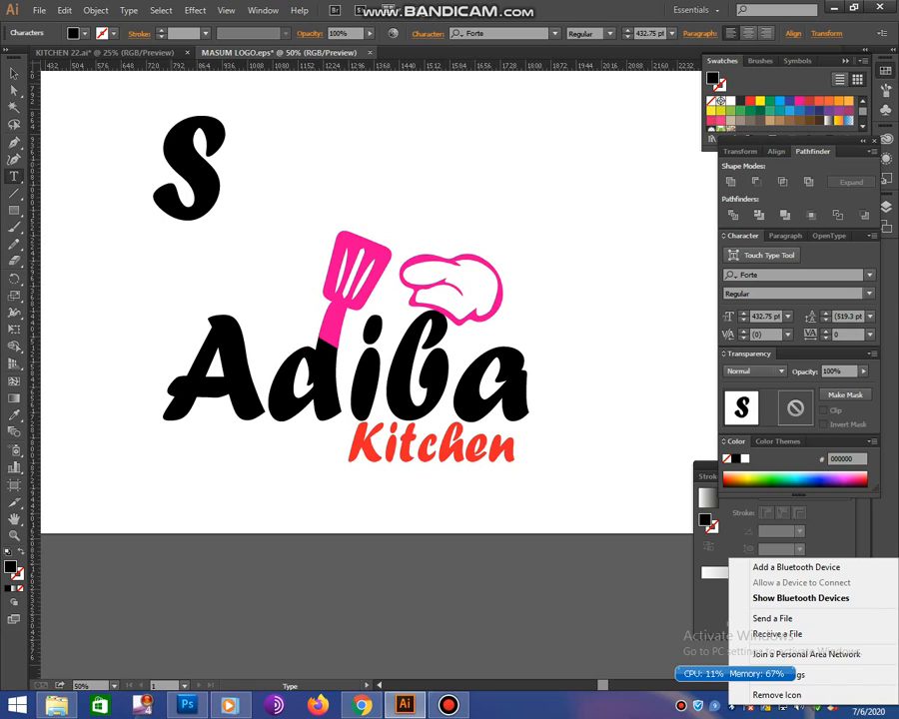
type("'")
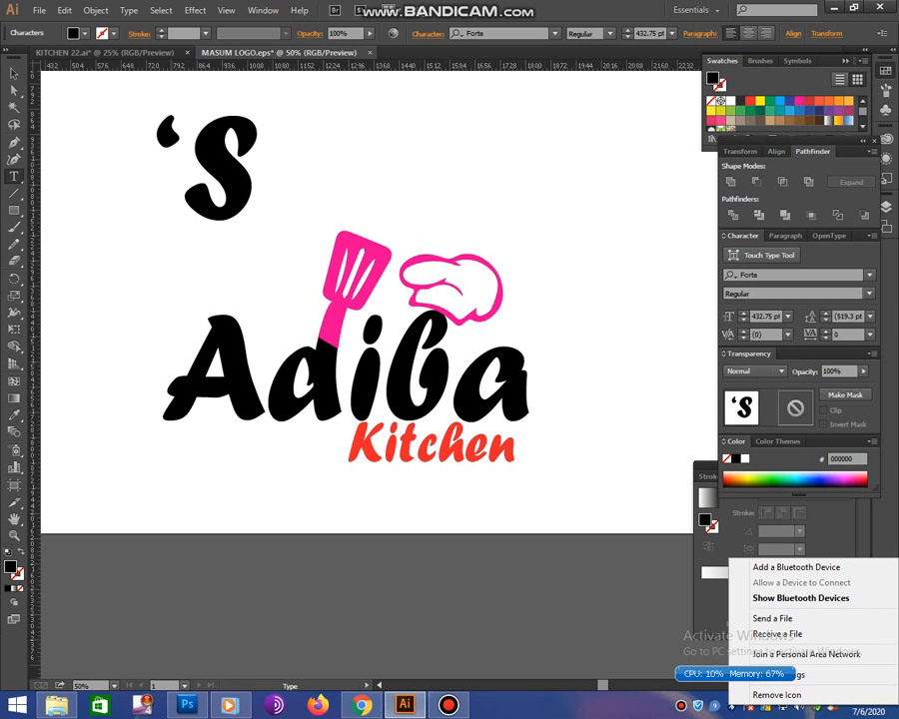
key("BackSpace")
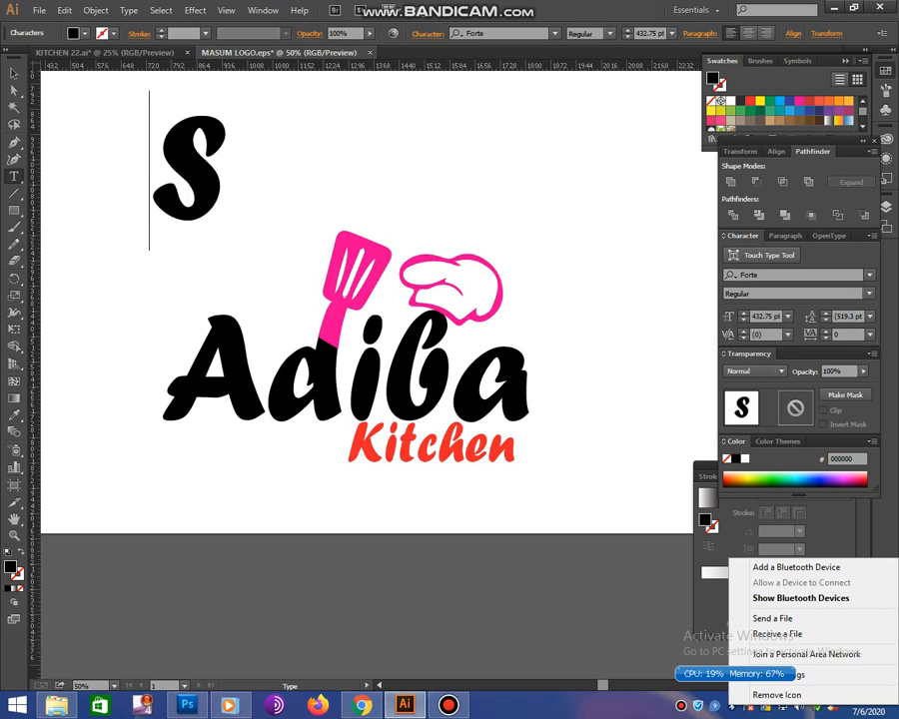
type("\"")
key("BackSpace")
type("'")
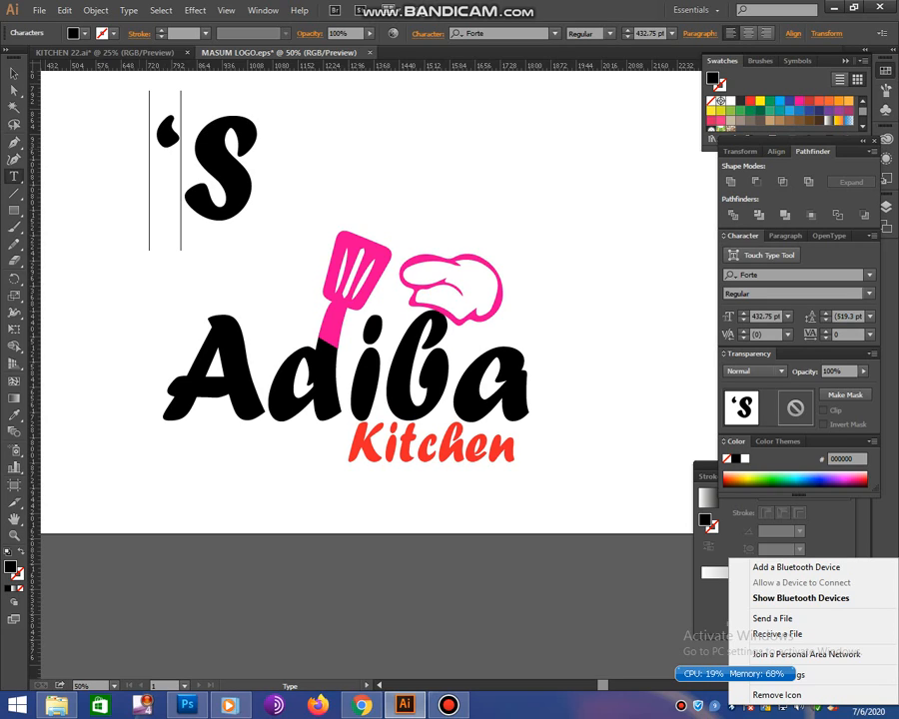
- Enter the lowercase first name in front of the apostrophe and move the whole text up, clear of the spatula
type("ma")
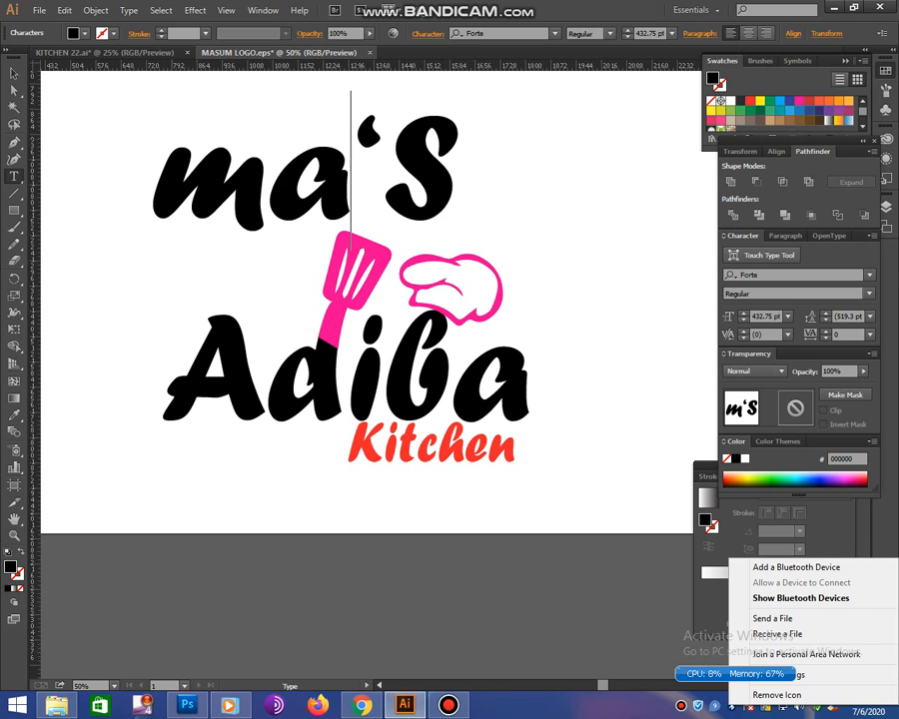
type("sum")
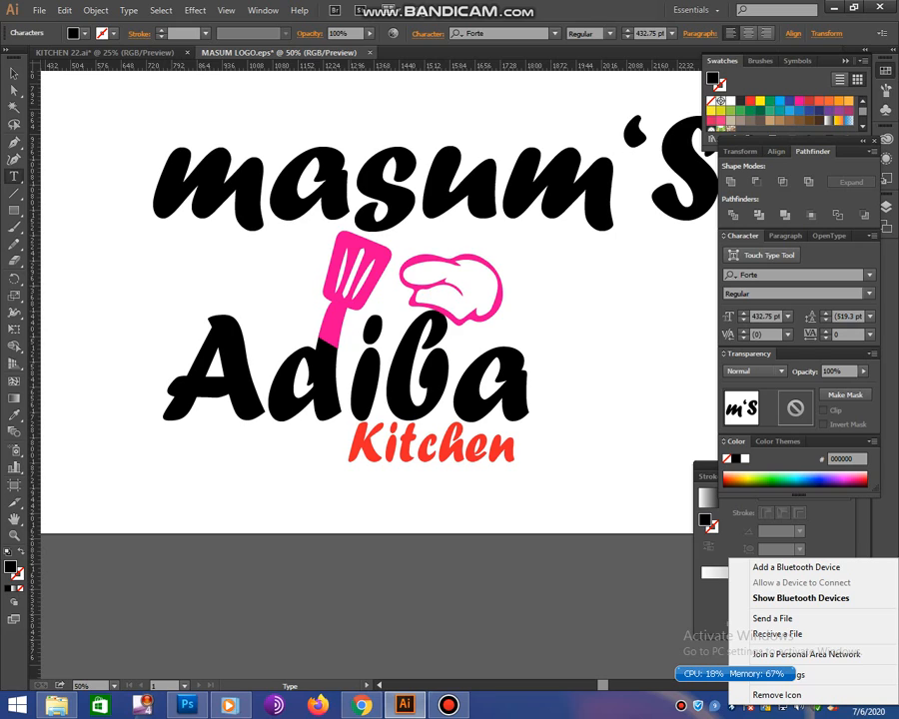
left_click(14, 91)
left_click(14, 73)
left_click_drag(399, 300, 320, 308)
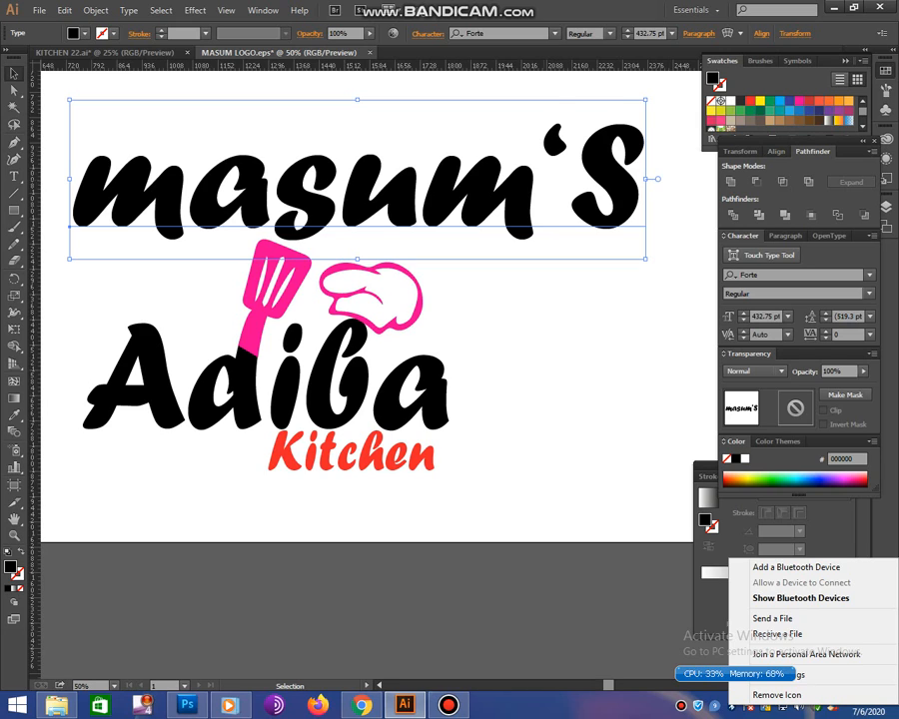
left_click_drag(529, 166, 529, 138)
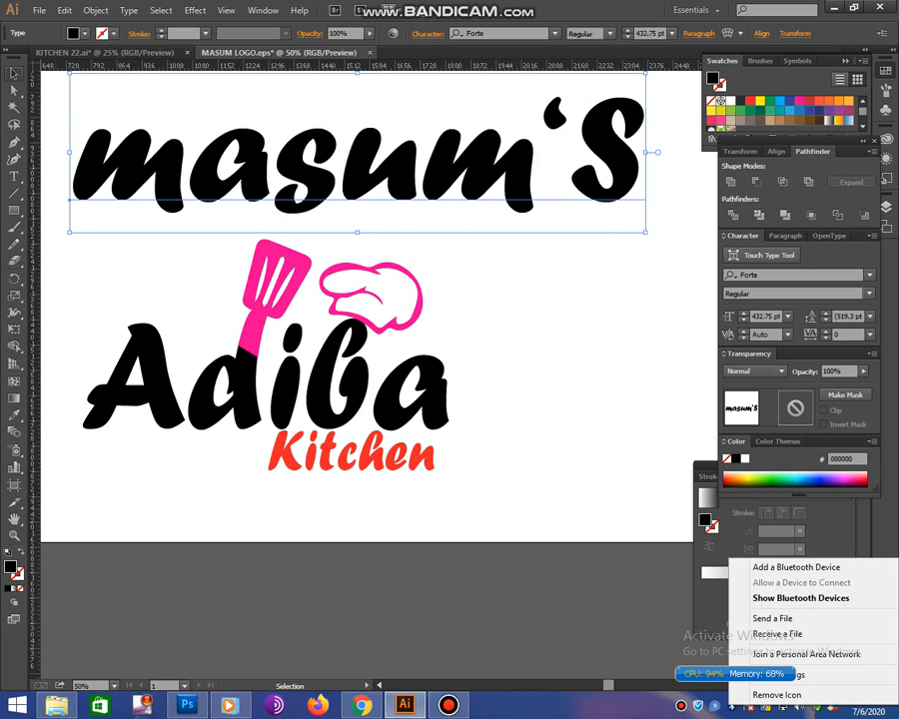
- Select the name in front of the apostrophe in the large text above the logo
key("t")
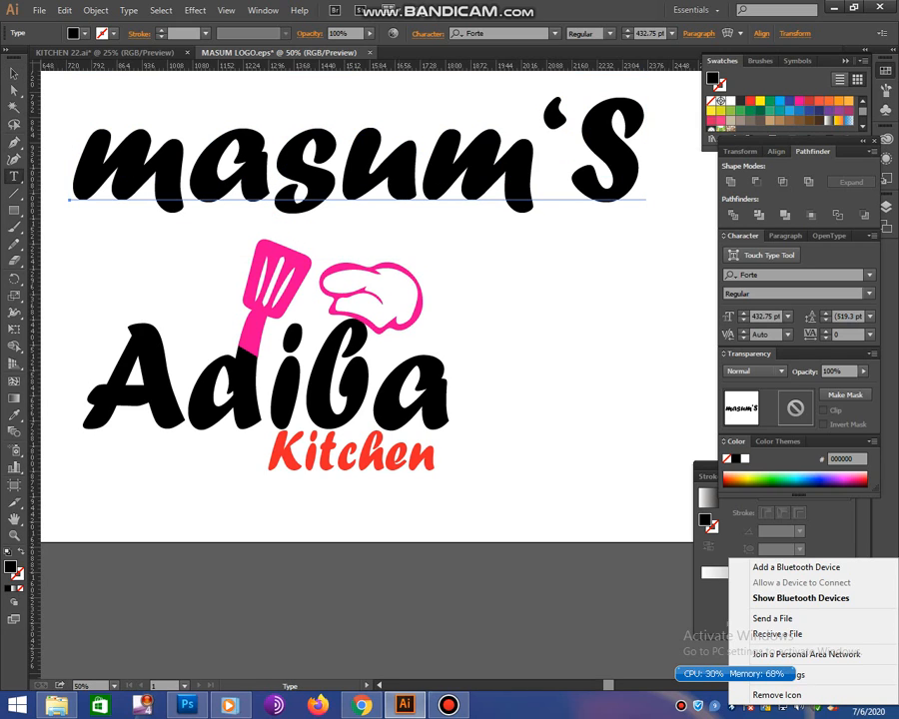
left_click_drag(537, 150, 42, 150)
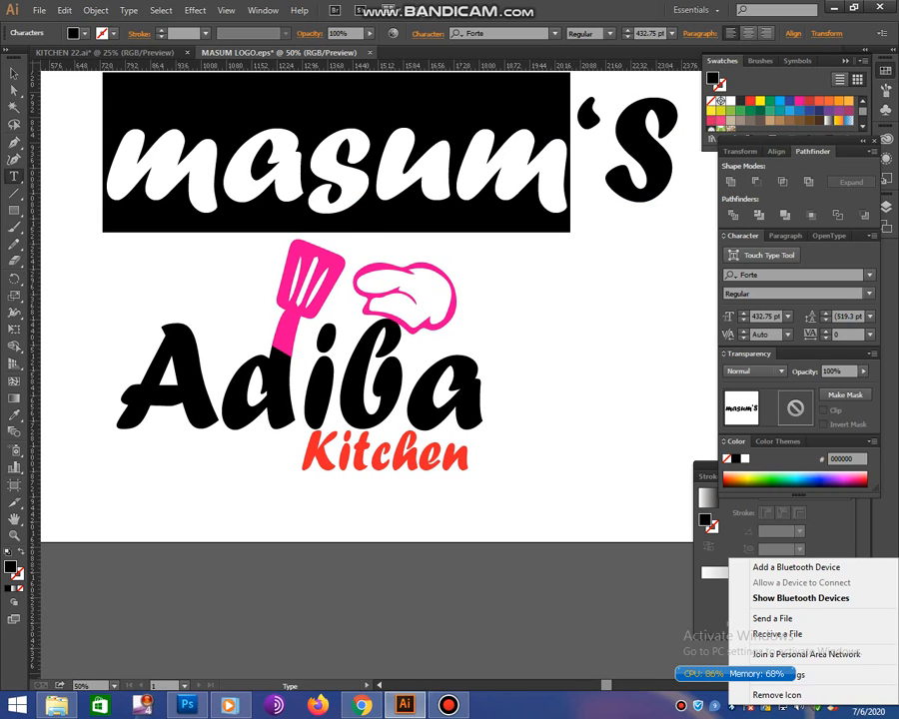